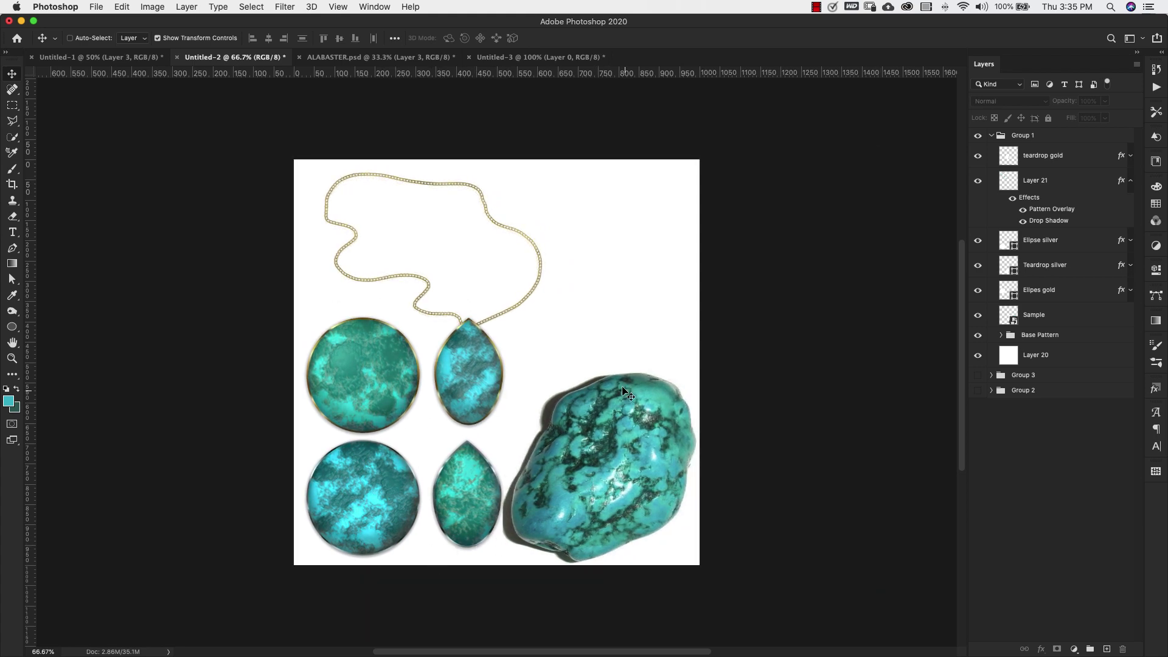
left_click(978, 315)
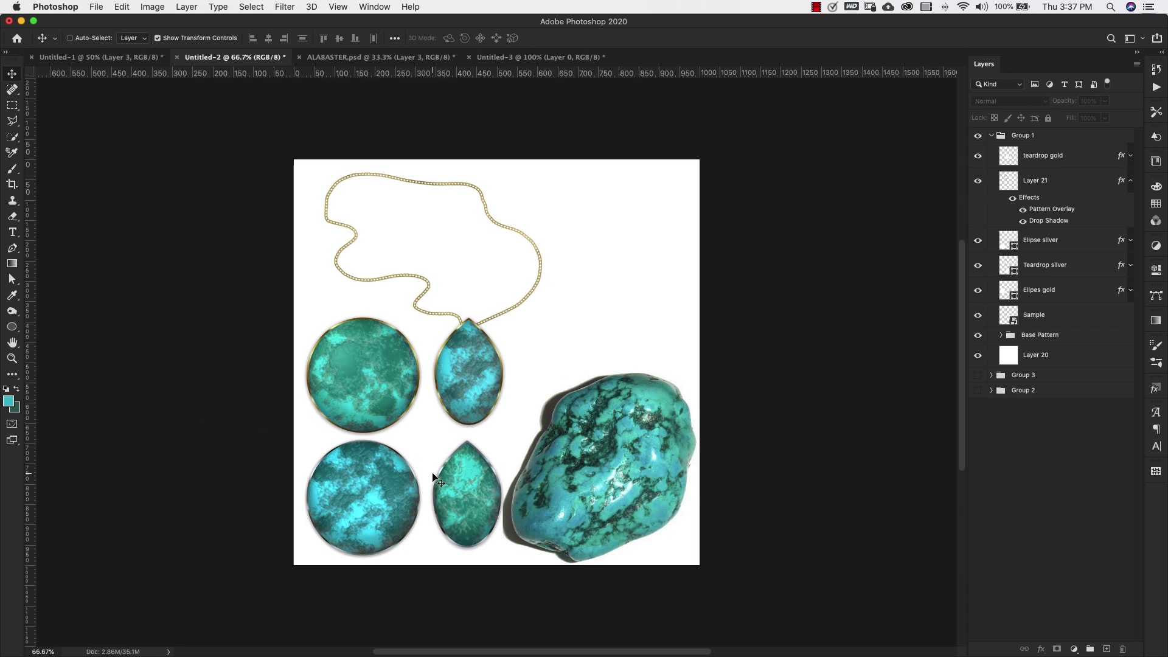
Step: Create a new 1000 x 1000 pixel document at 72 ppi with a white background and unlock its Background layer
left_click(96, 7)
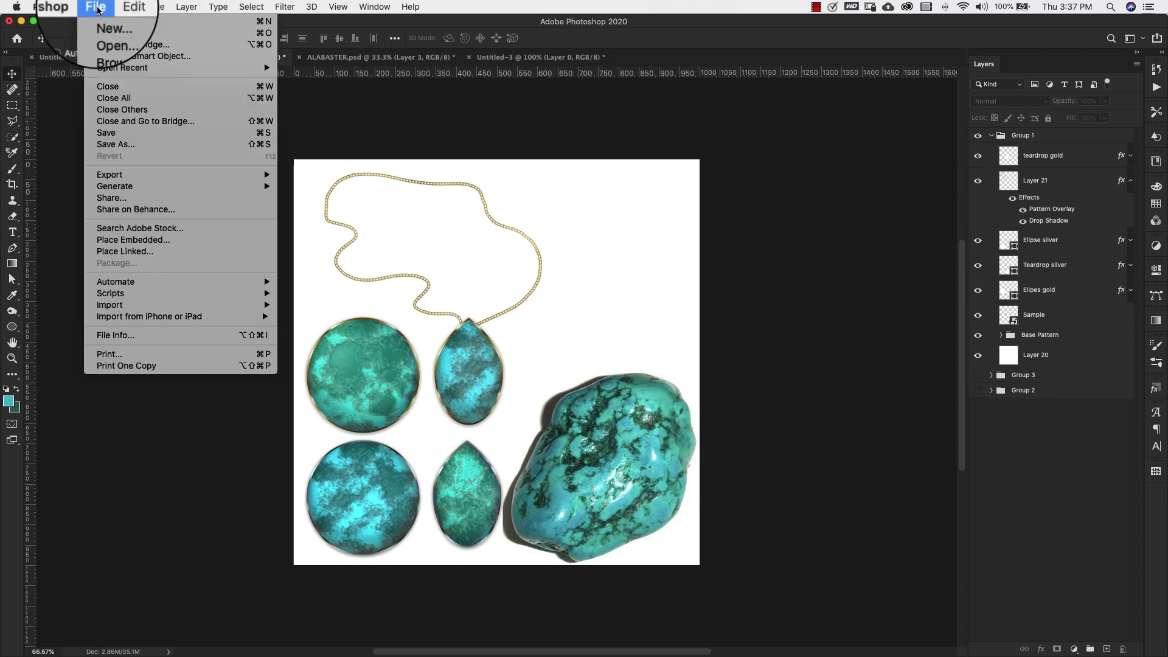
left_click(100, 21)
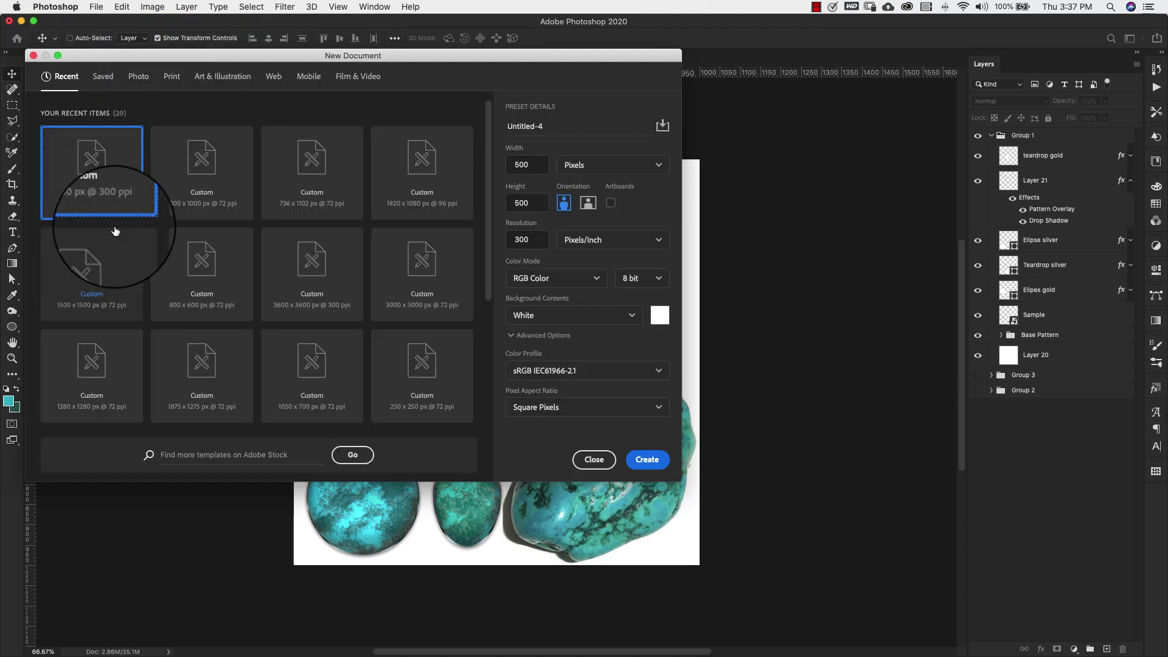
left_click(223, 184)
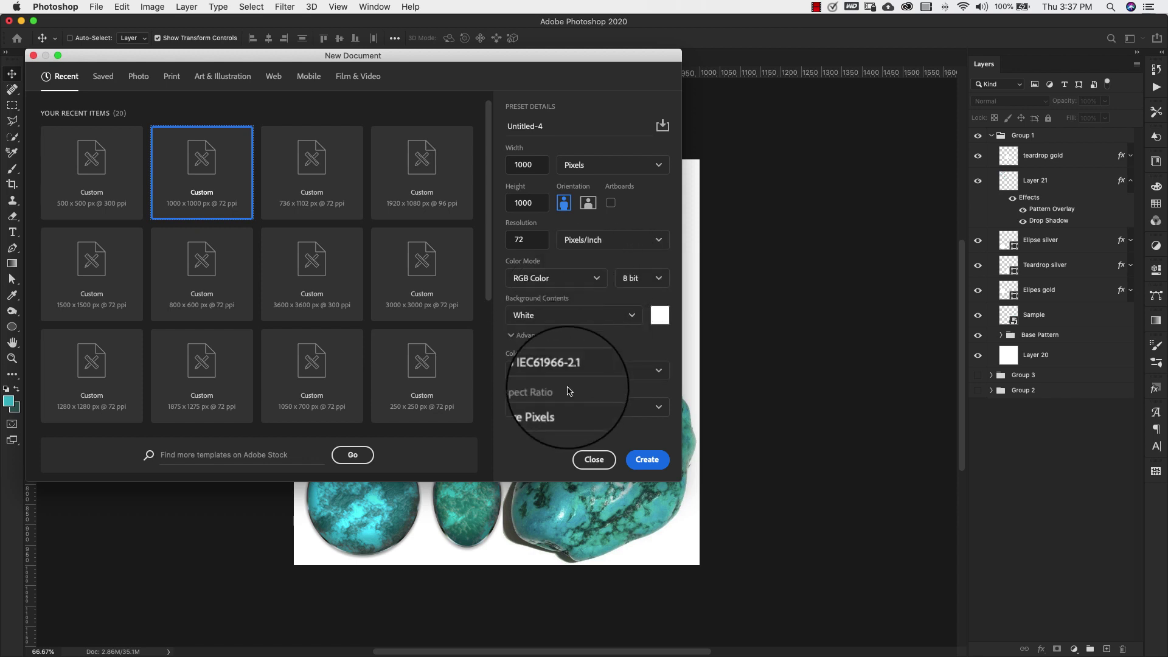
left_click(653, 463)
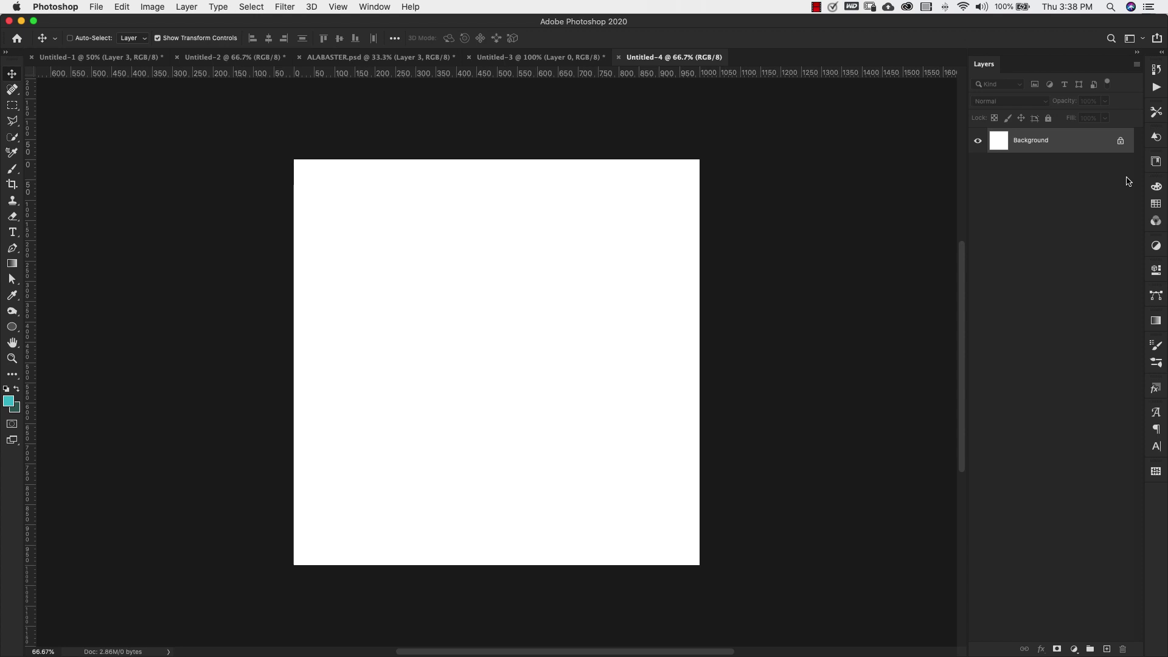
left_click(1120, 140)
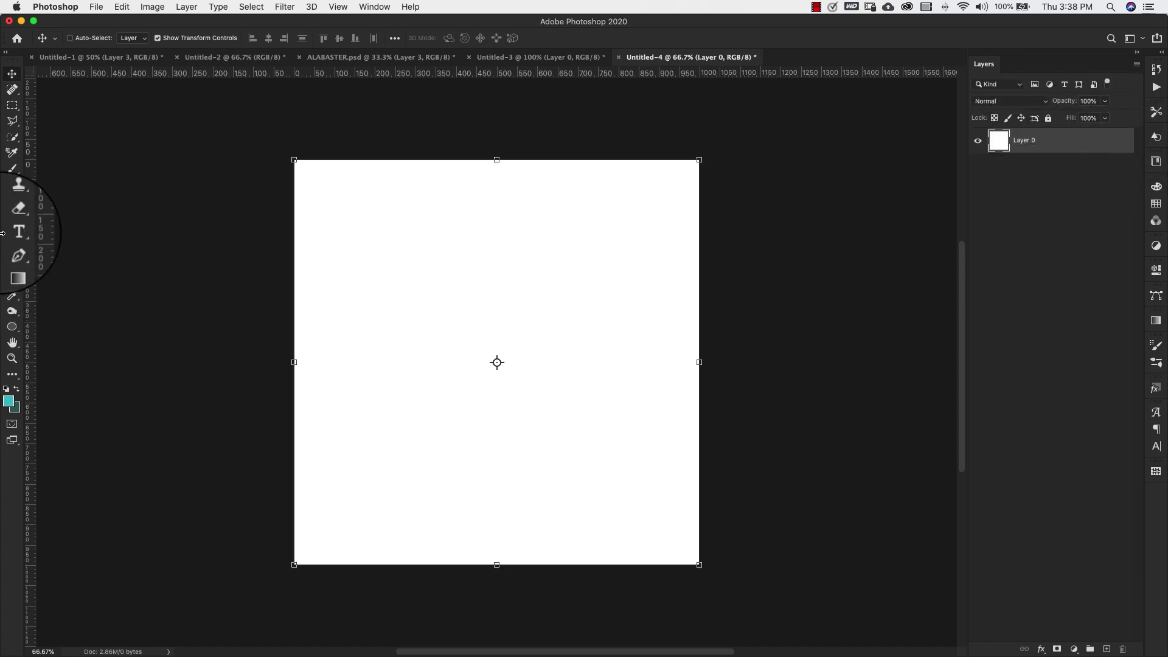
Step: Set the background color to #325d5a and the foreground color to #3bbccb
left_click(16, 413)
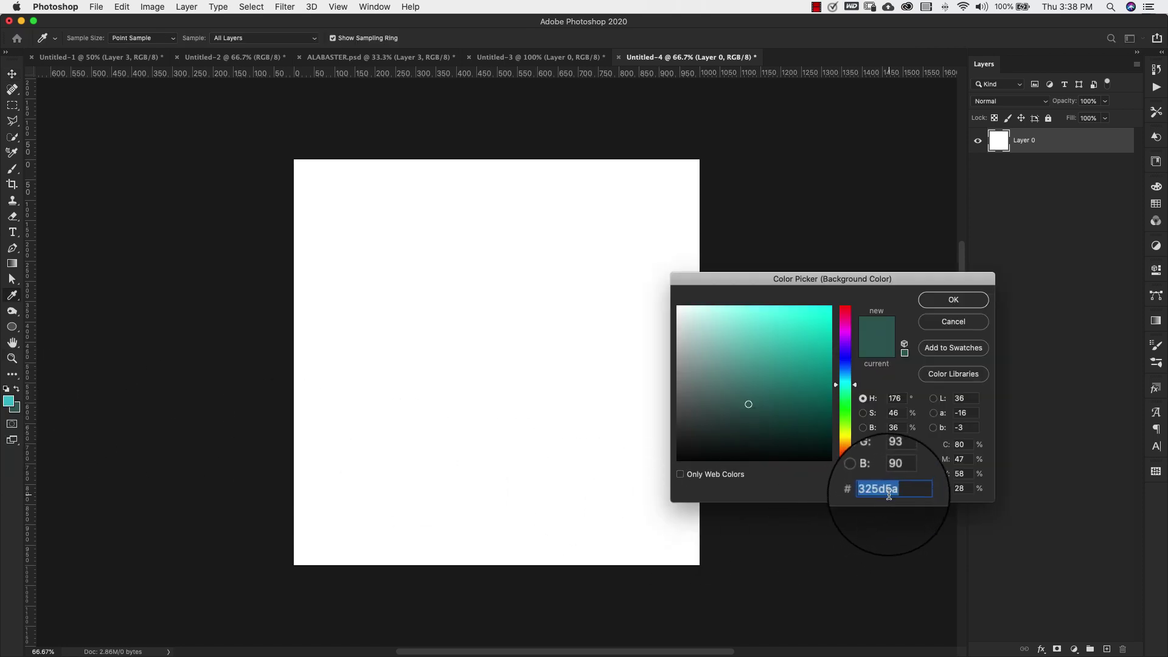
left_click(968, 305)
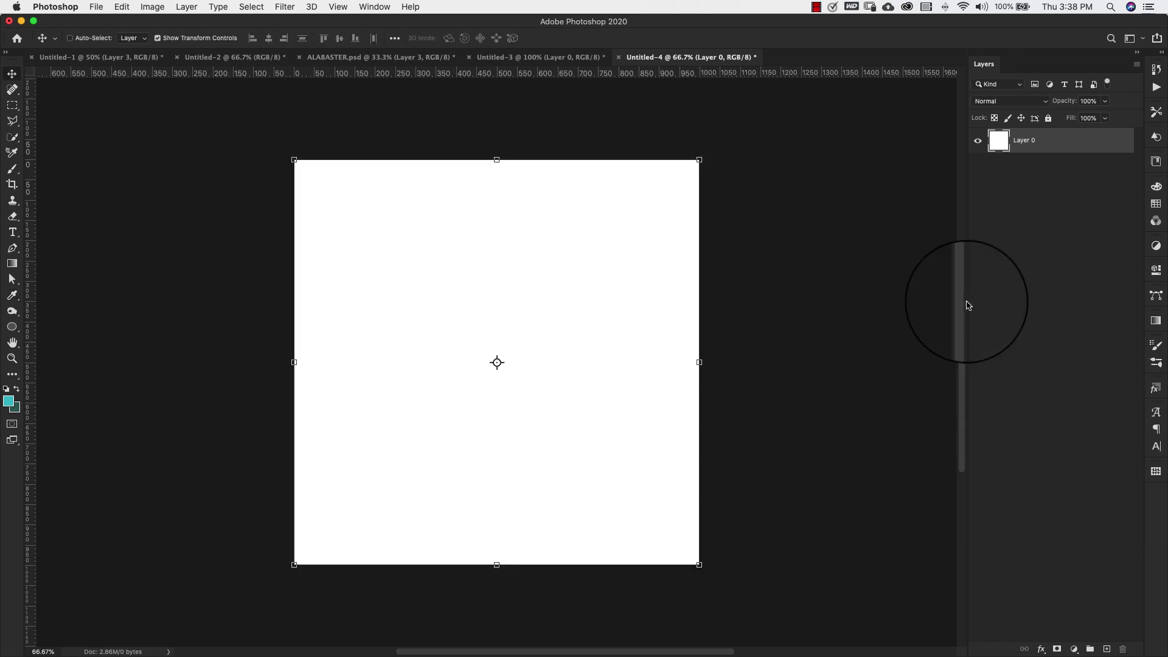
left_click(11, 399)
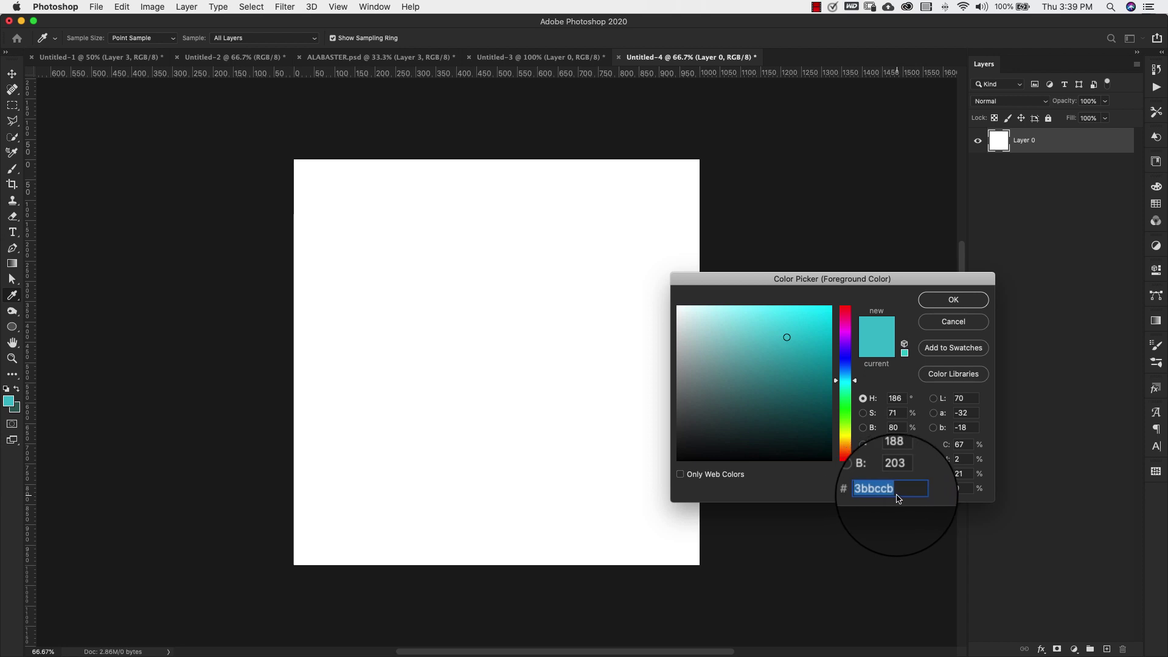
left_click(953, 299)
key("v")
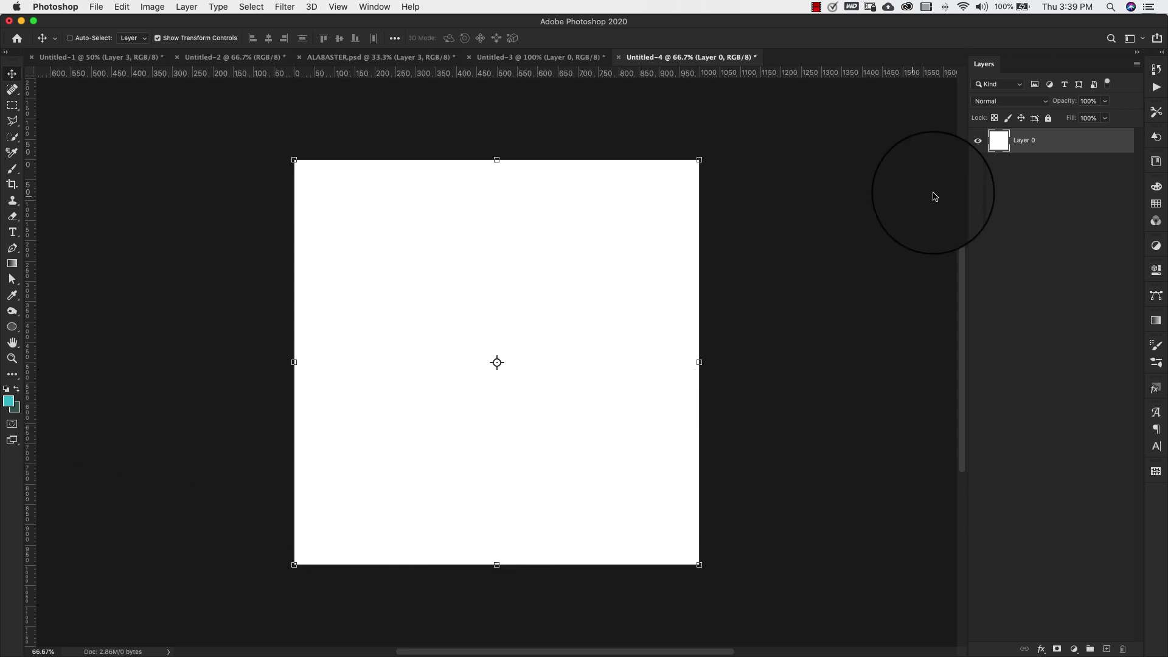
Step: Convert Layer 0 to a smart object and render the Clouds filter on it
right_click(1081, 136)
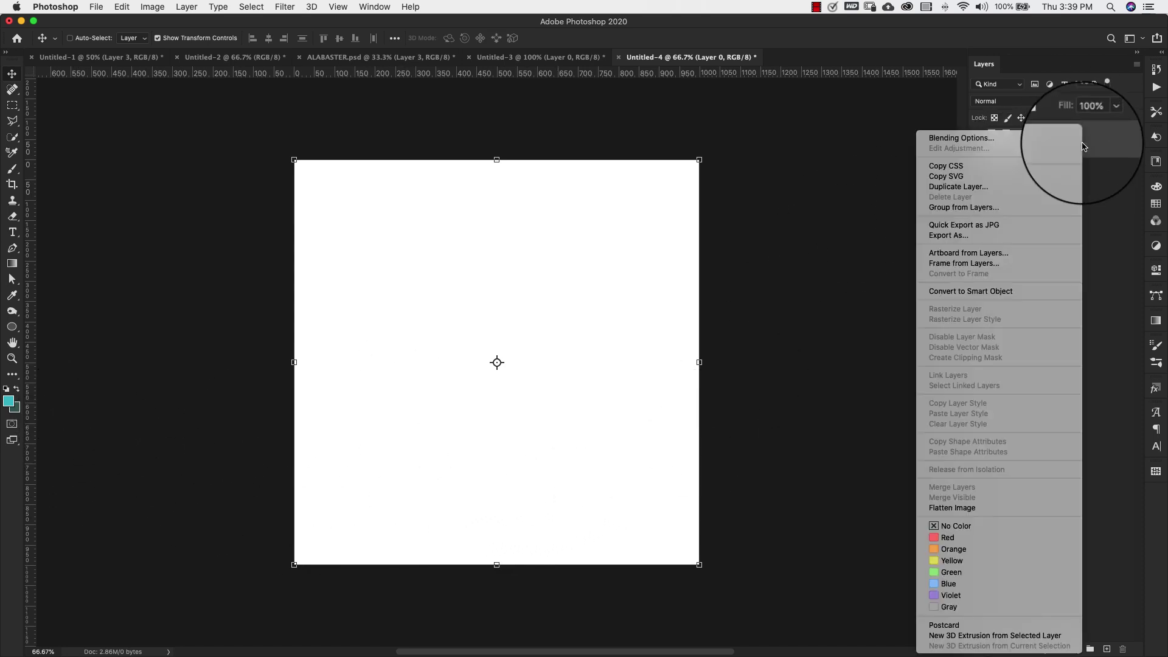
left_click(998, 292)
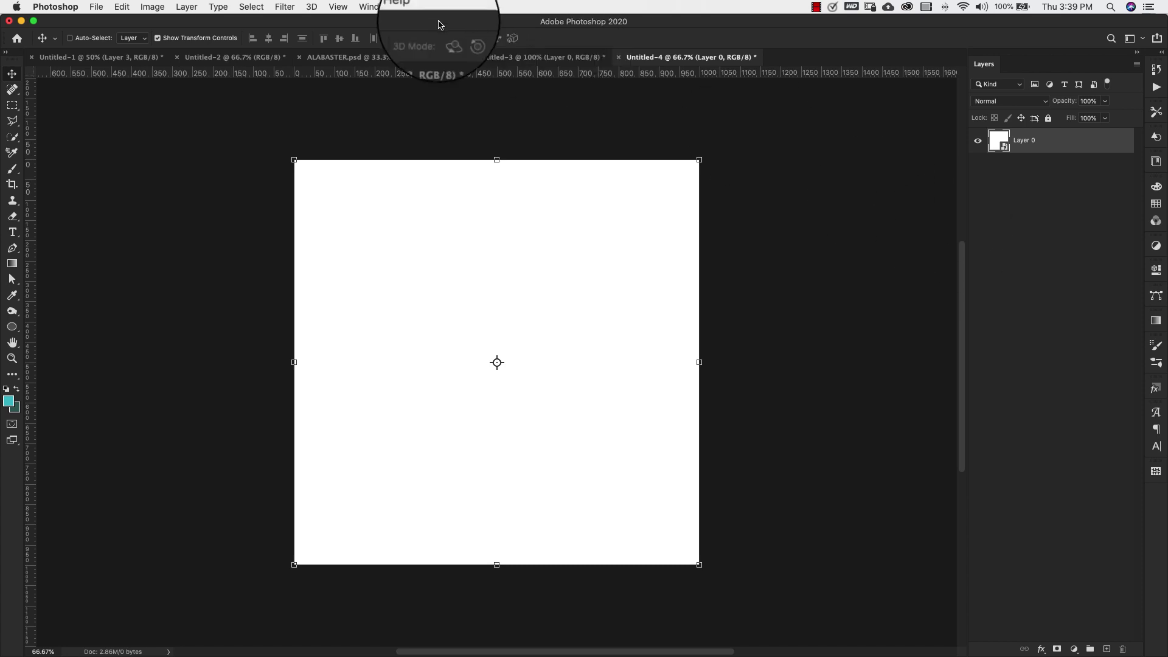
left_click(284, 8)
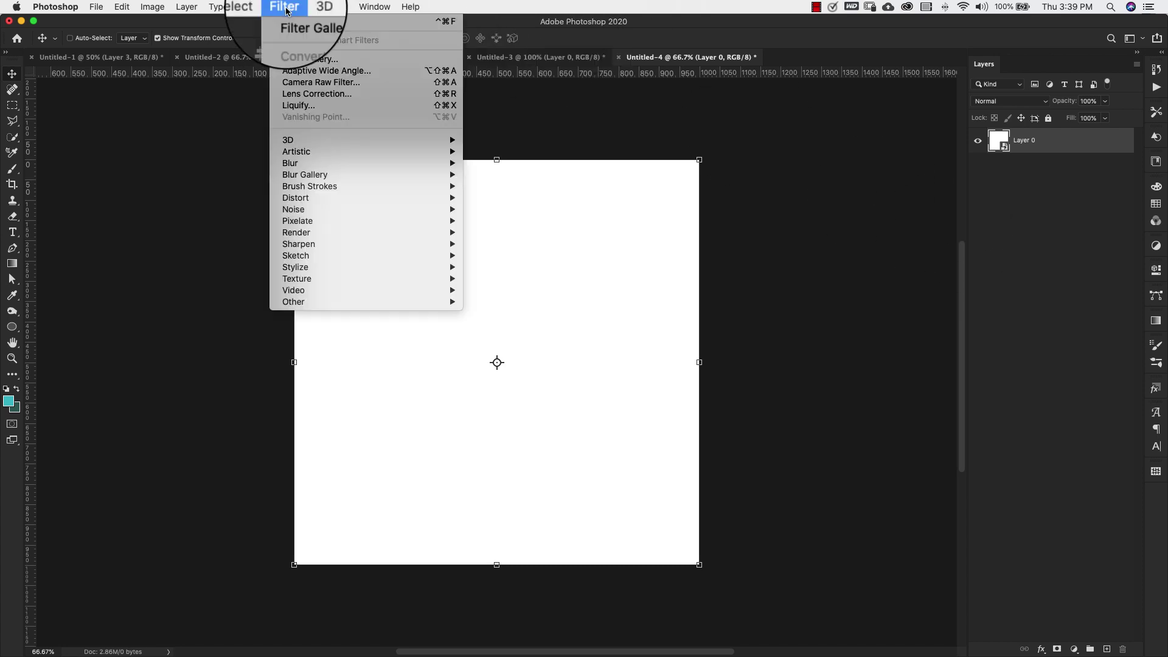
mouse_move(448, 233)
left_click(503, 276)
Step: Apply the Difference Clouds filter twice to Layer 0
left_click(286, 8)
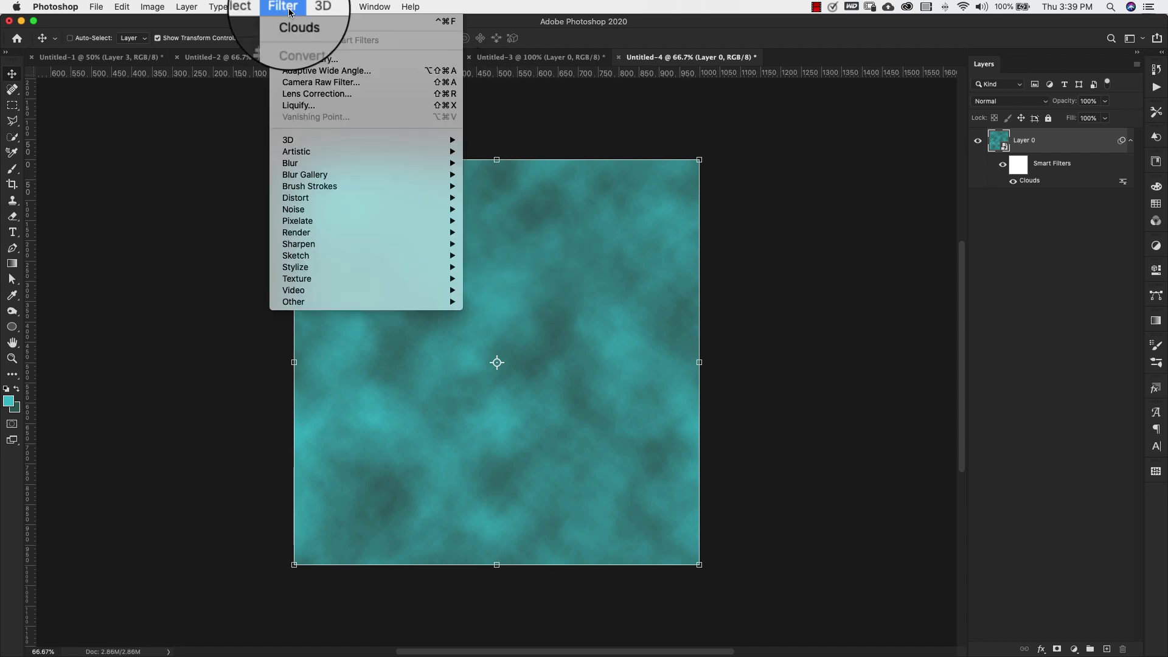
mouse_move(365, 233)
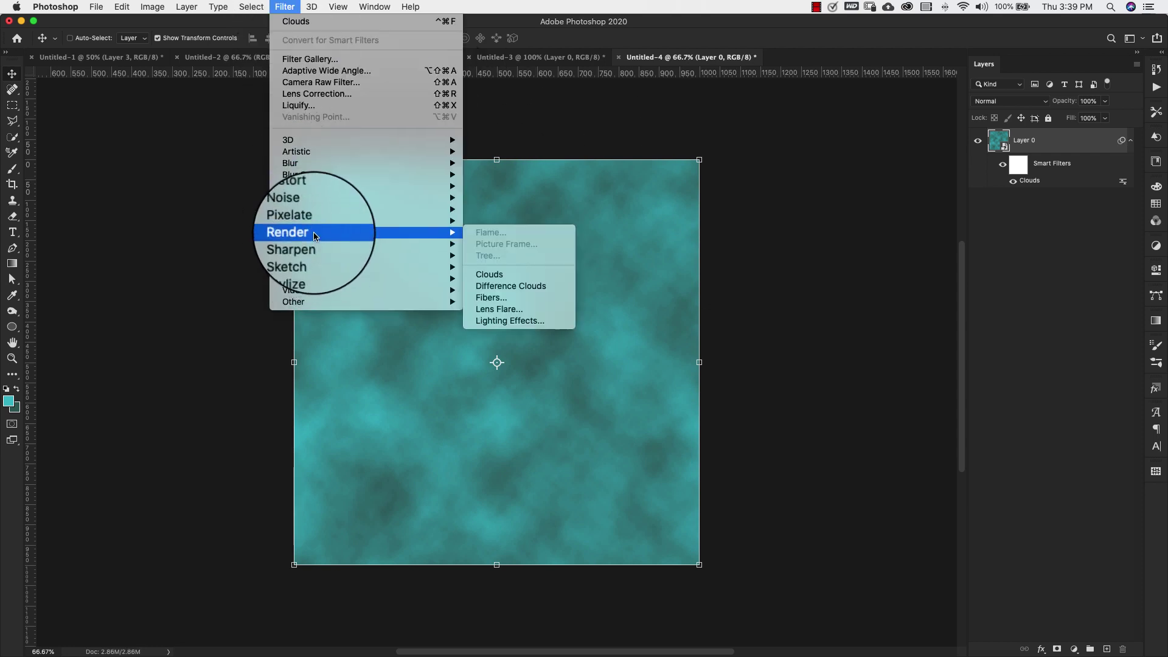
left_click(498, 287)
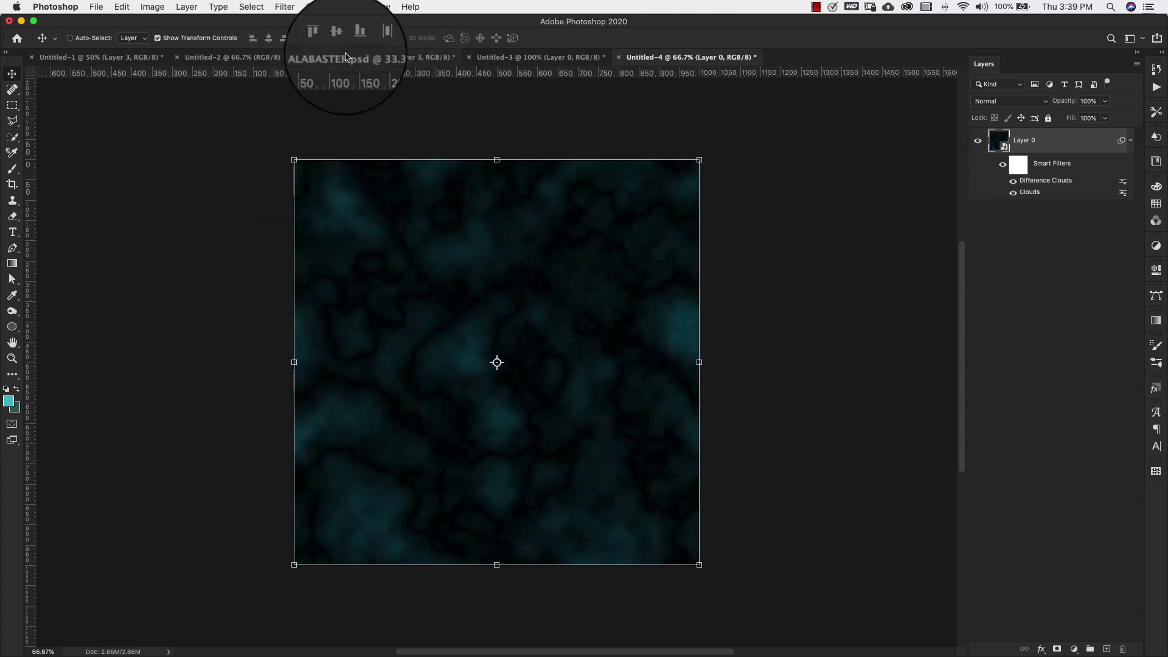
left_click(284, 7)
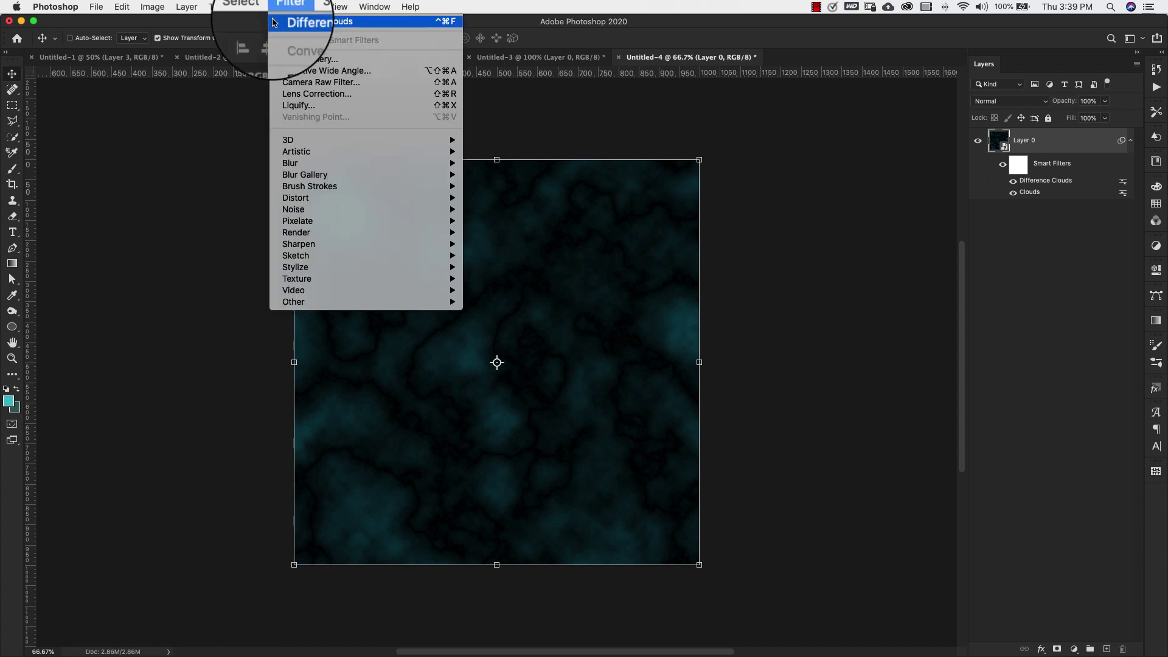
left_click(320, 23)
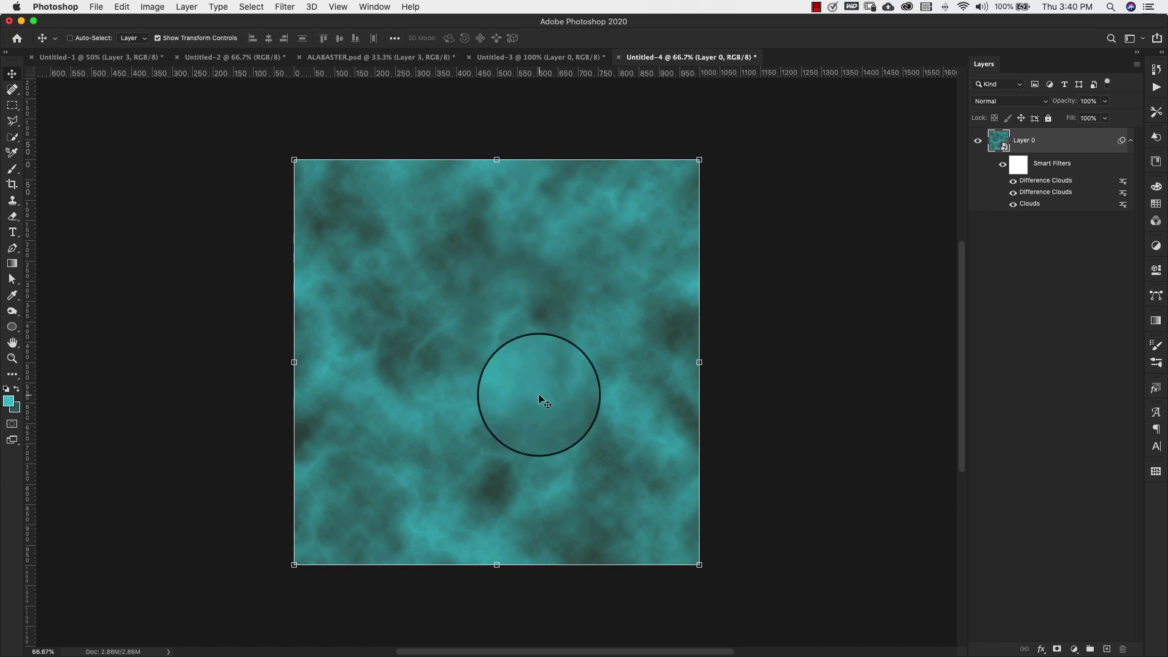
Step: In the Filter Gallery, delete the Dry Brush, Reticulation and Chalk & Charcoal effects and enable the remaining Sponge effect
left_click(285, 7)
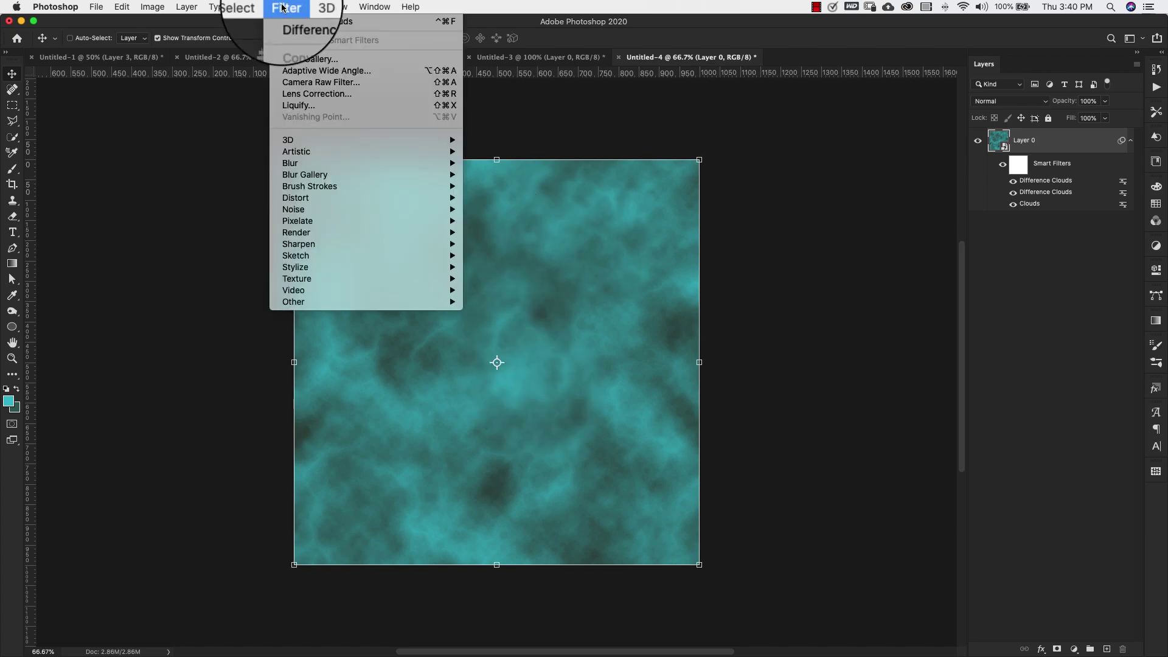
left_click(312, 62)
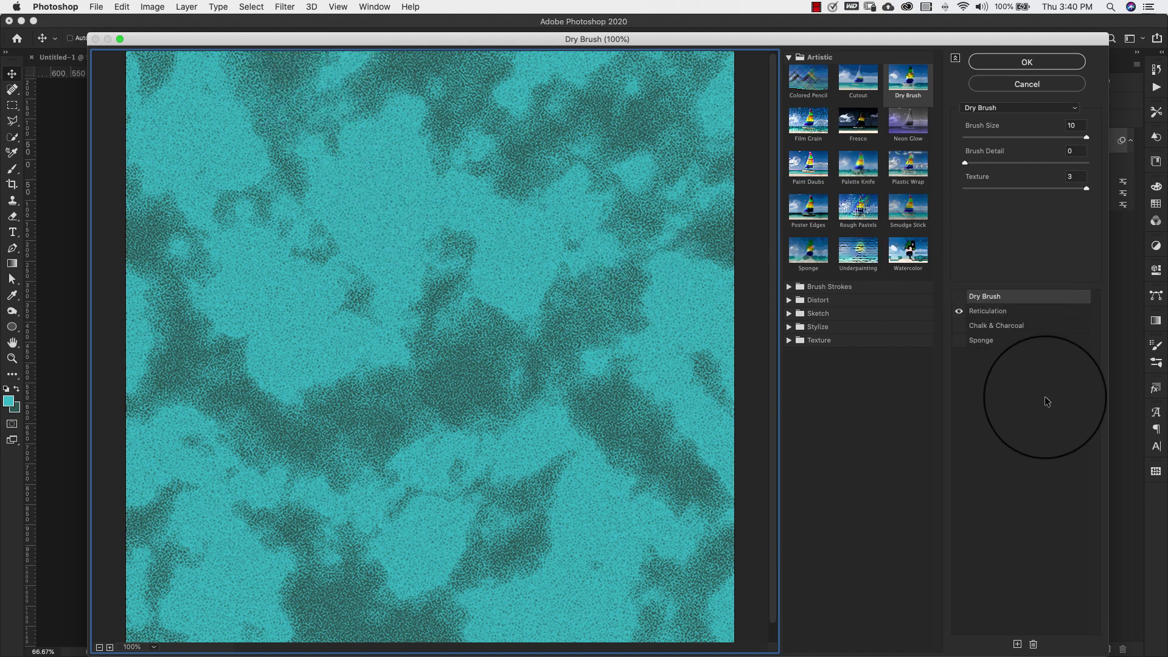
left_click(1033, 644)
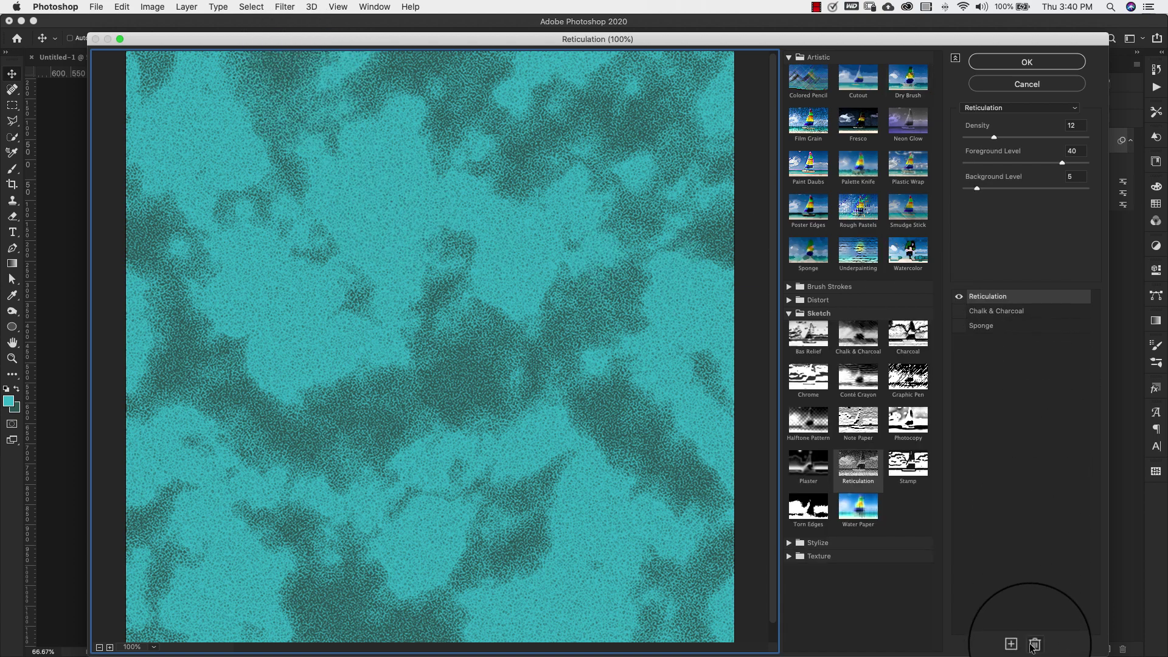
left_click(1034, 645)
left_click(1033, 644)
left_click(959, 298)
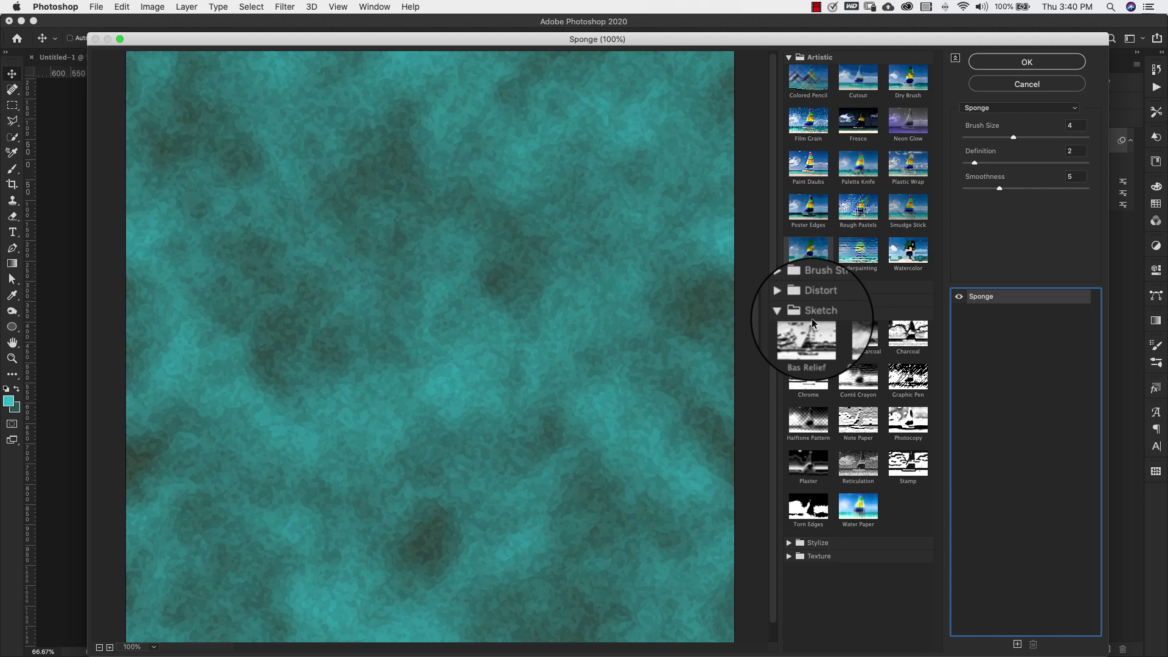
left_click(790, 56)
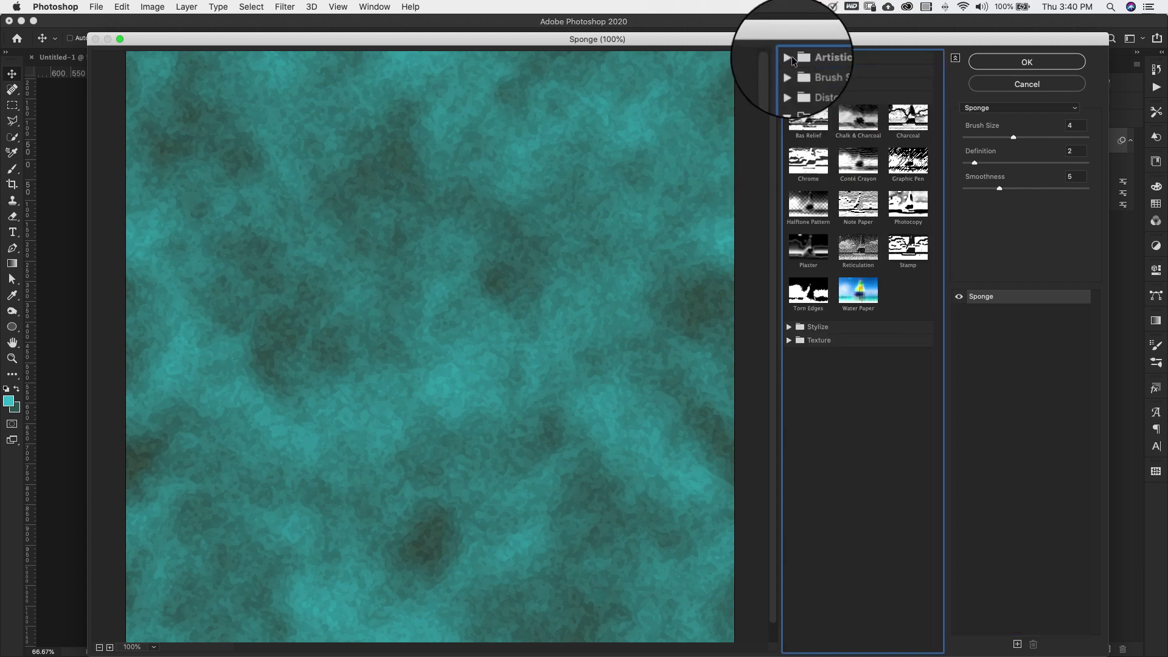
left_click(793, 92)
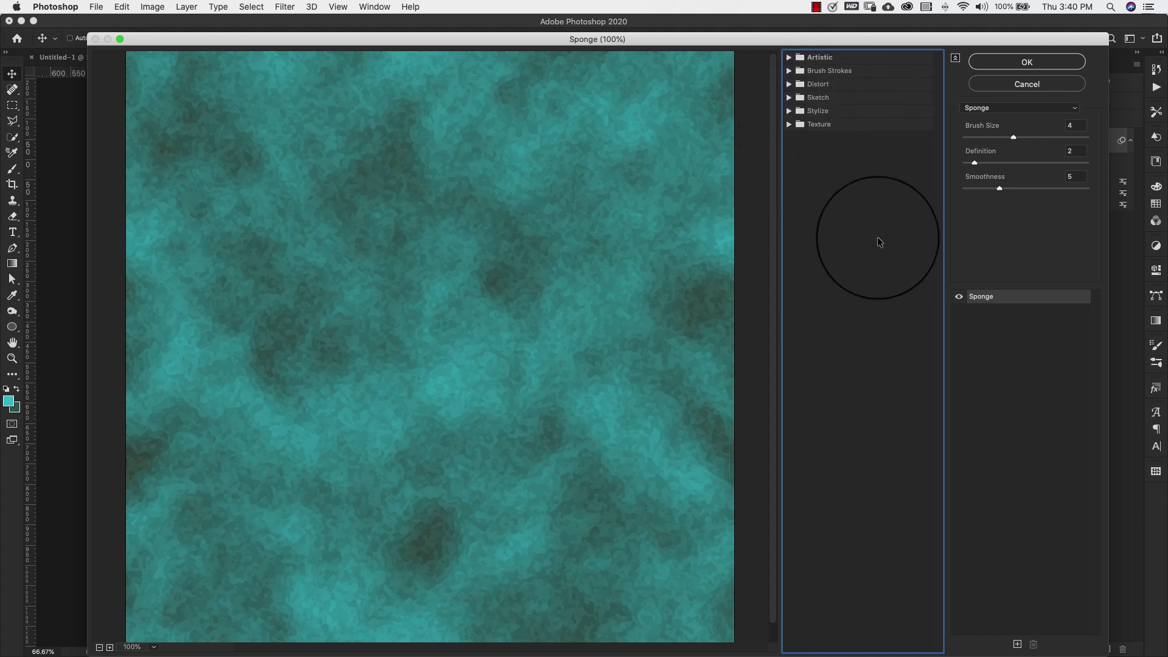
left_click(786, 57)
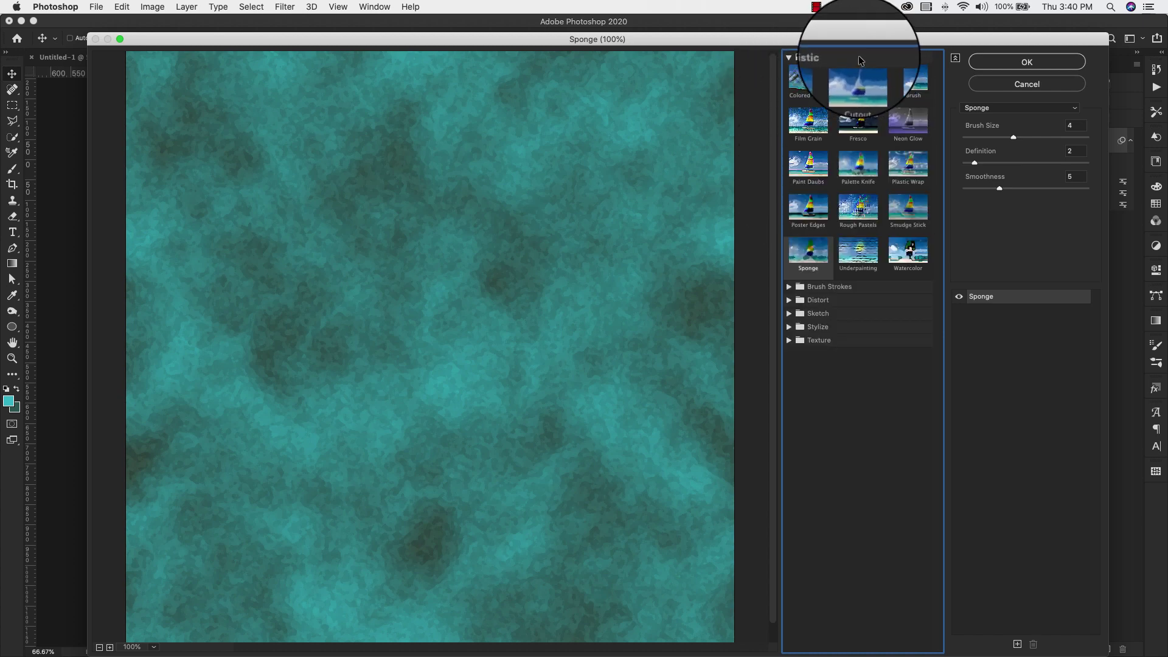
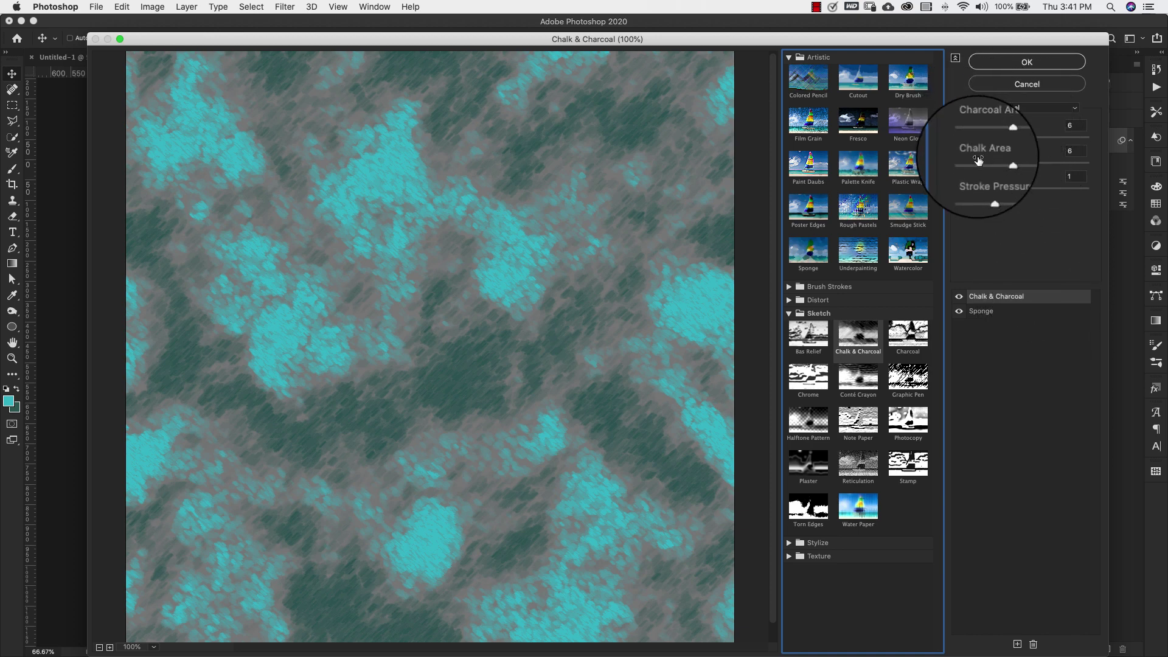
Step: Set the Chalk & Charcoal effect to Charcoal Area 6, Chalk Area 20 and Stroke Pressure 2
left_click(998, 189)
left_click_drag(998, 187, 1002, 186)
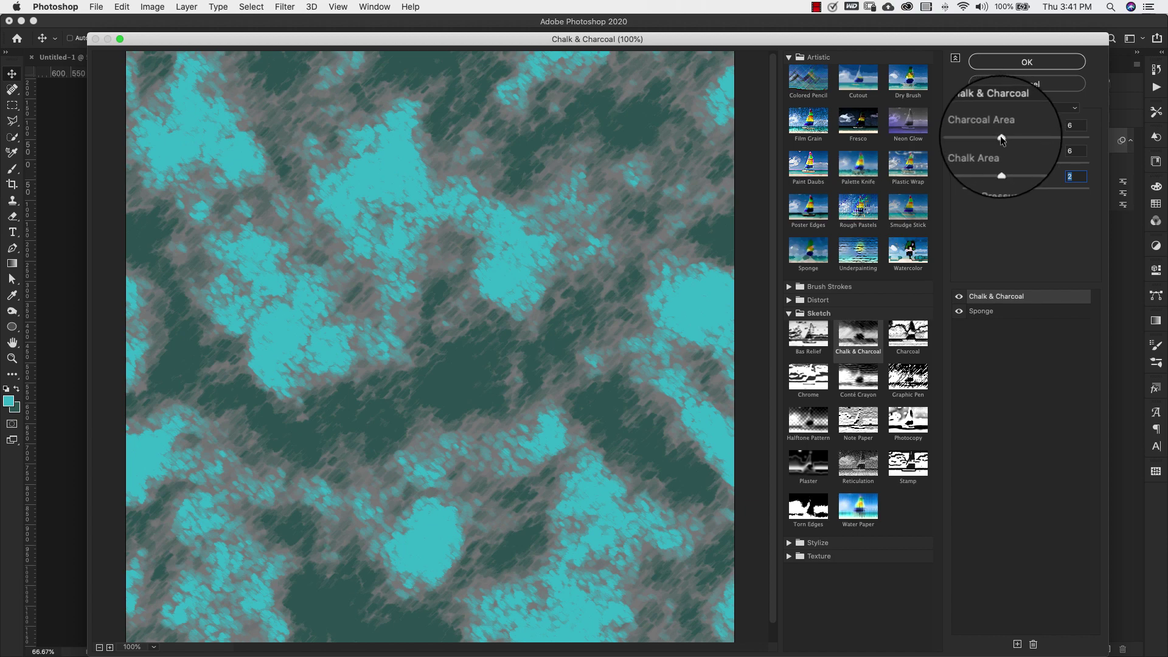
left_click_drag(1004, 137, 1019, 137)
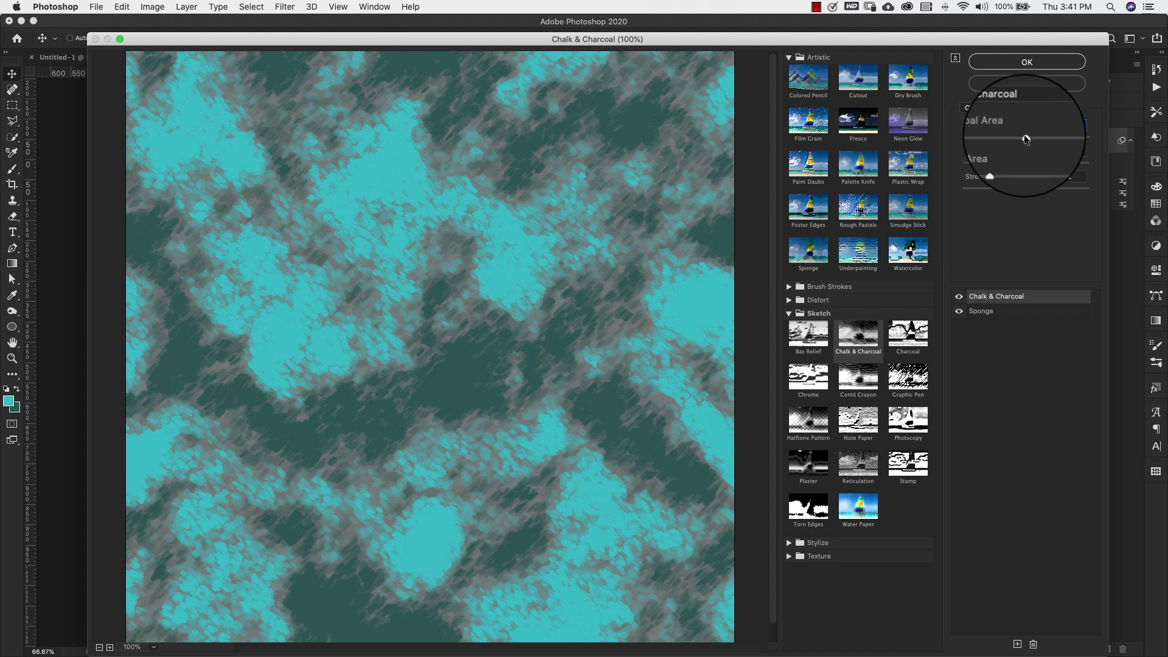
left_click_drag(1026, 139, 1143, 160)
left_click(1001, 163)
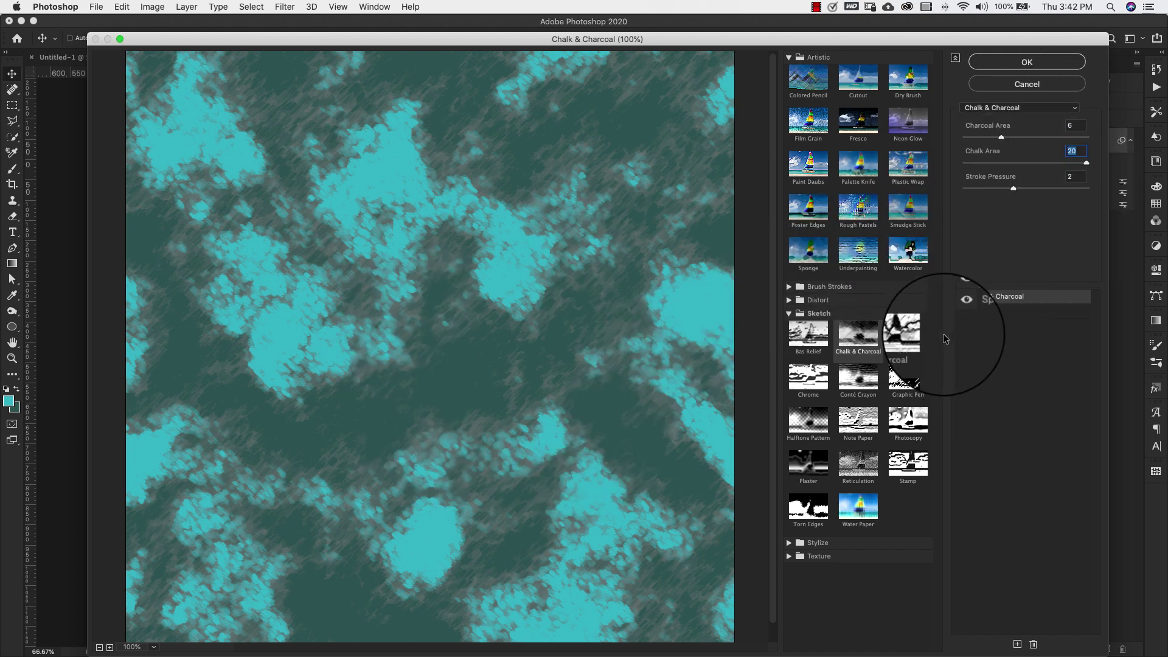
Step: Add a new effect layer above Chalk & Charcoal and change it to the Artistic Plastic Wrap effect
left_click(789, 314)
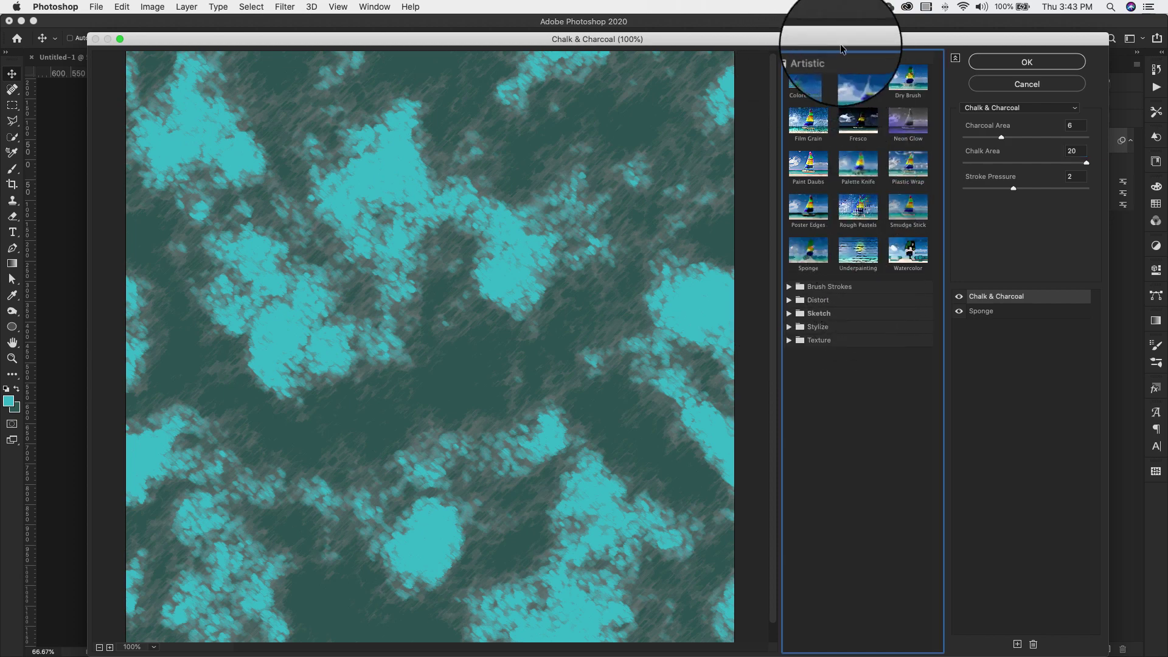
left_click(1018, 643)
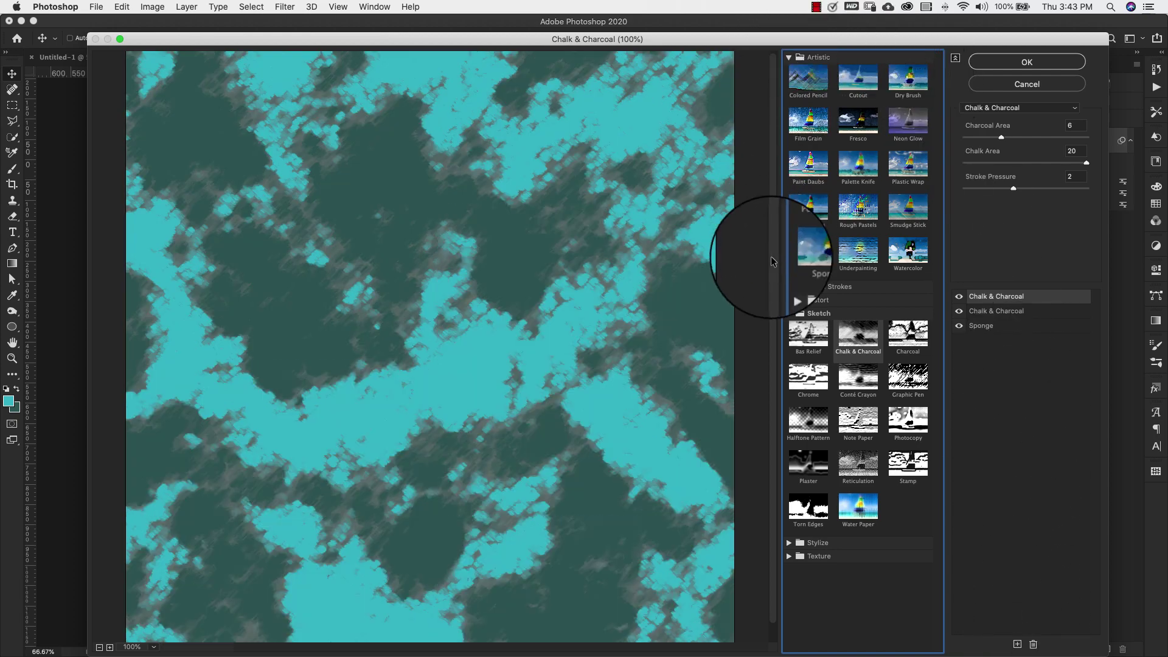
left_click(789, 313)
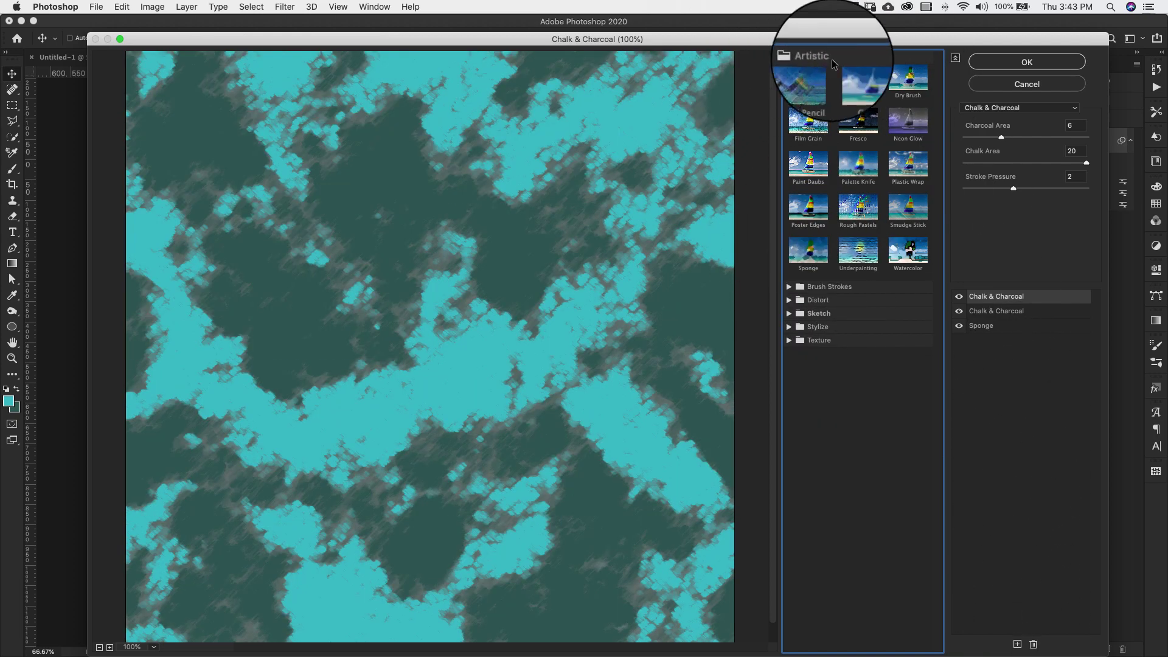
left_click(801, 58)
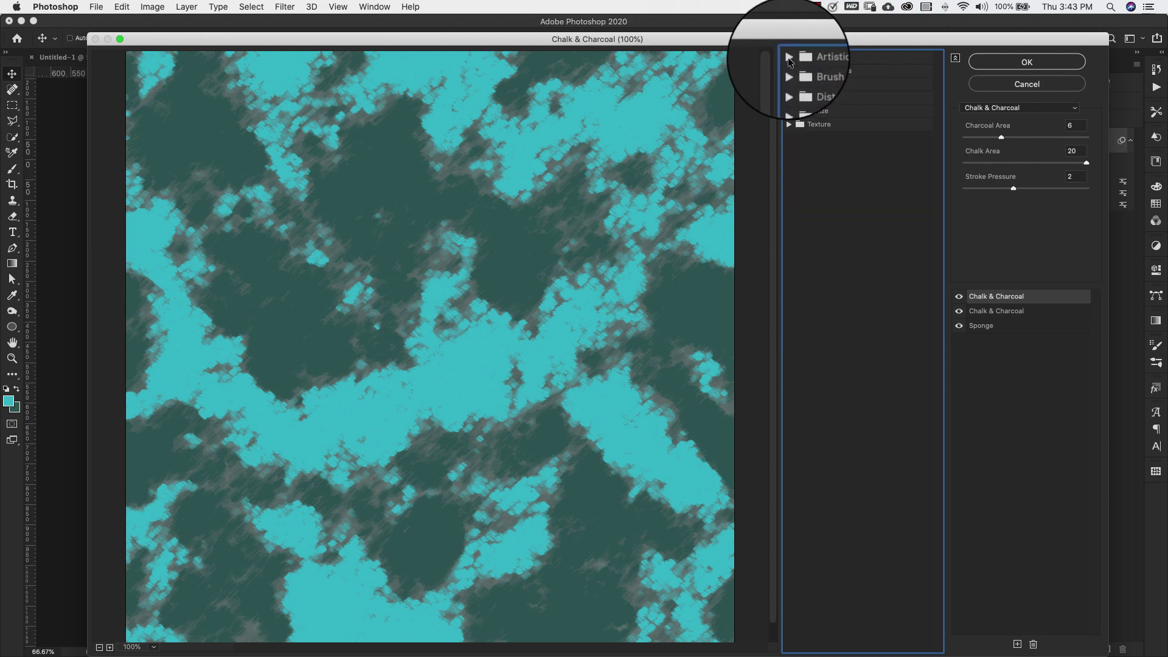
left_click(798, 57)
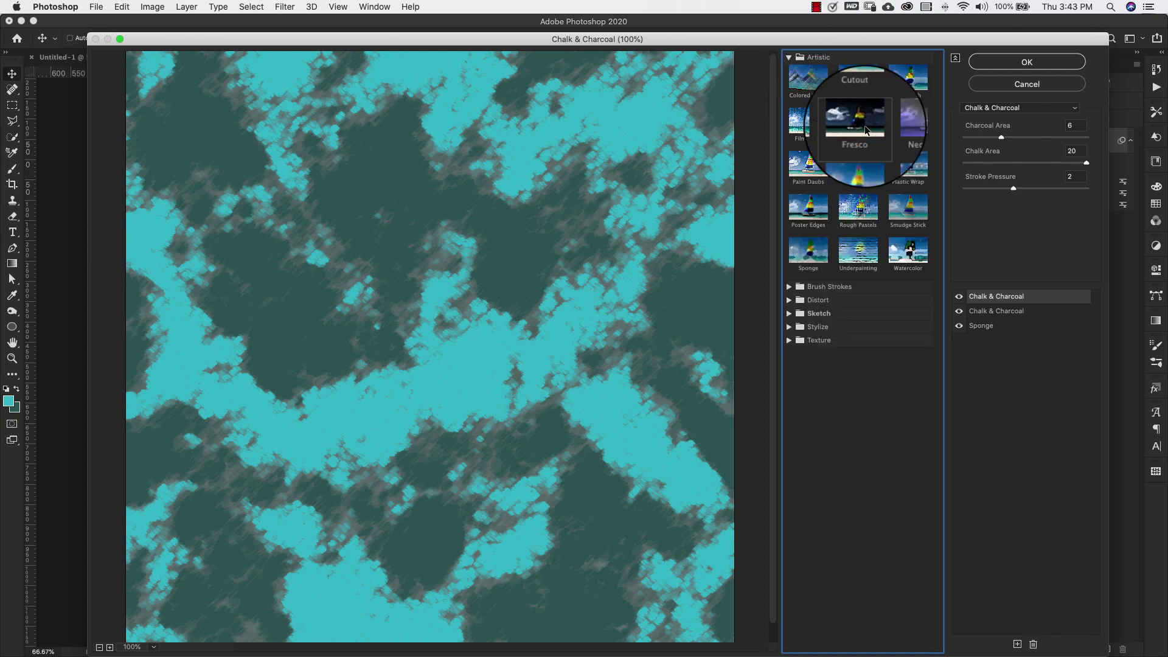
left_click(908, 171)
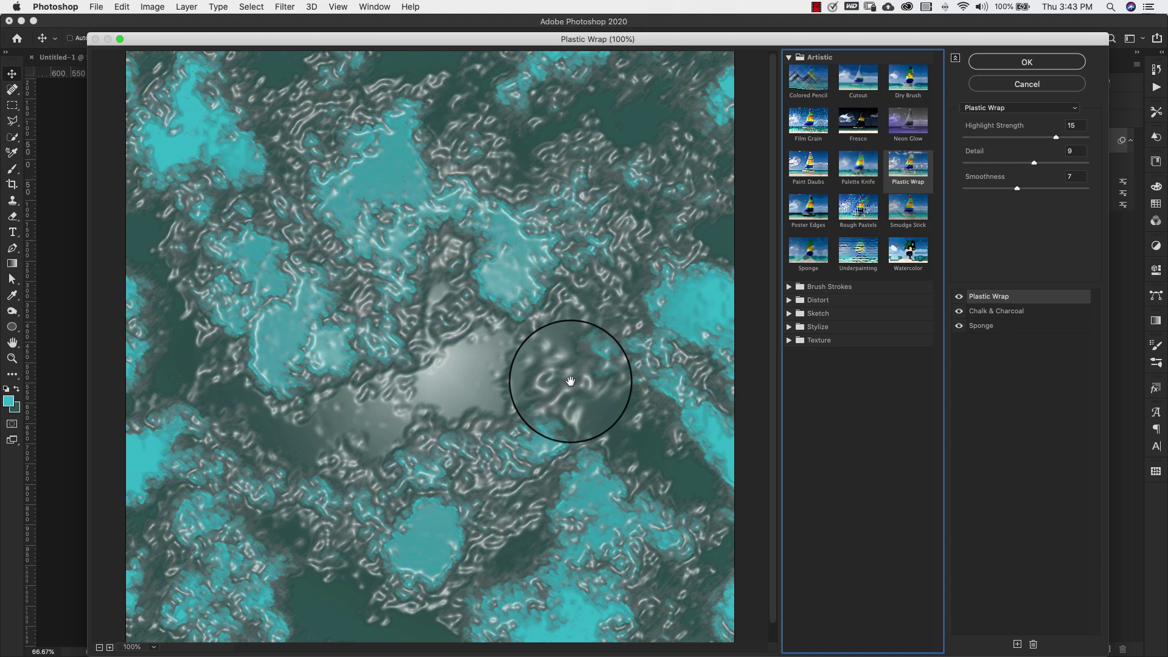
Step: Set the Plastic Wrap effect to Highlight Strength 2, Detail 10 and Smoothness 3
left_click_drag(1056, 137, 984, 135)
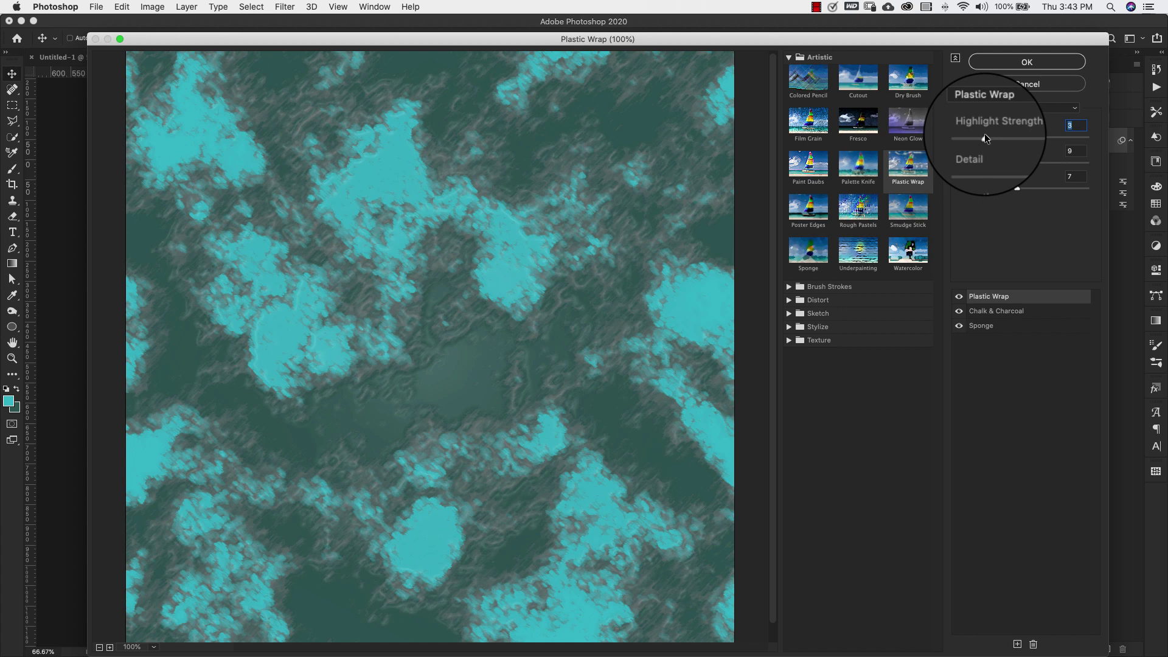
left_click_drag(984, 134, 976, 132)
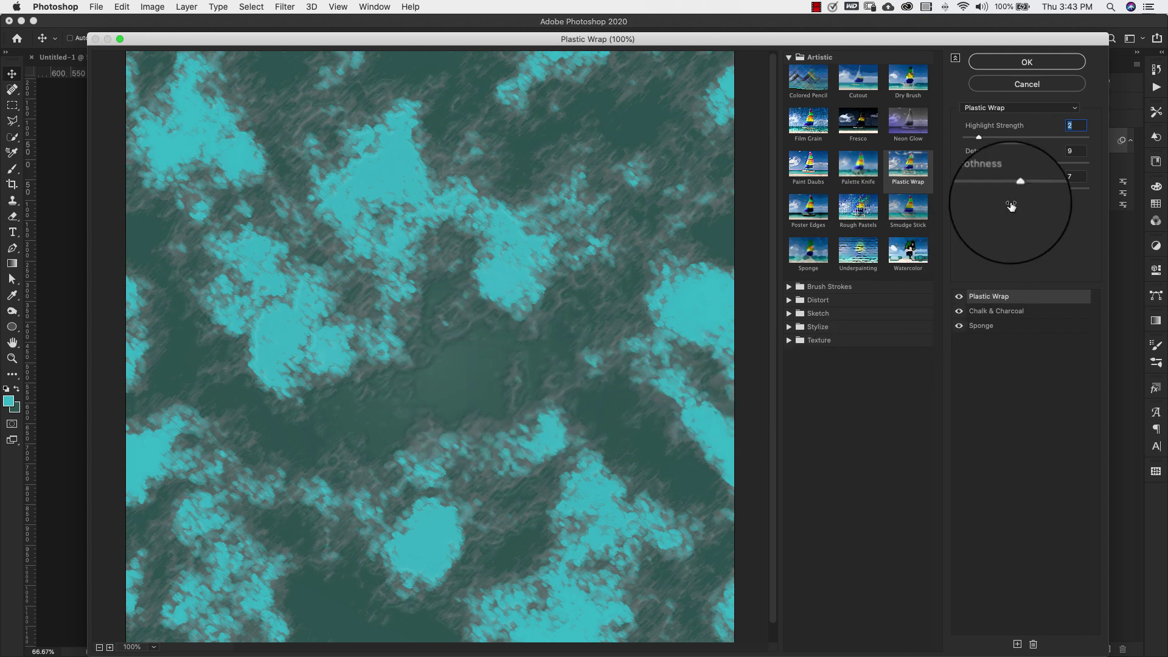
left_click(974, 153)
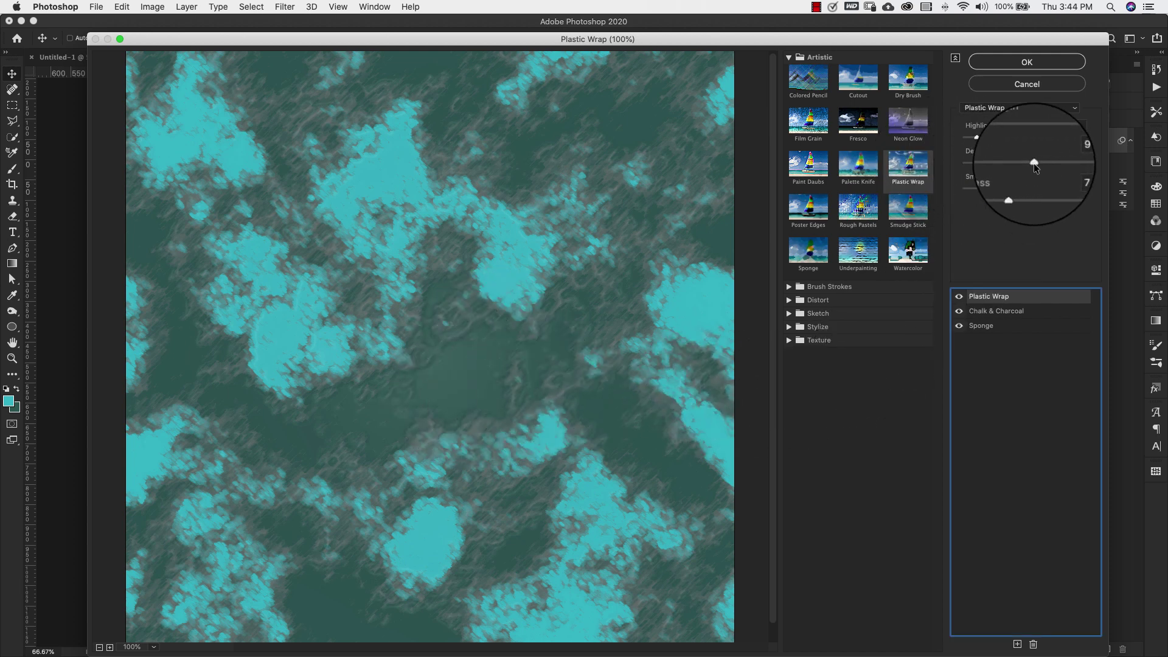
left_click_drag(1034, 163, 1041, 163)
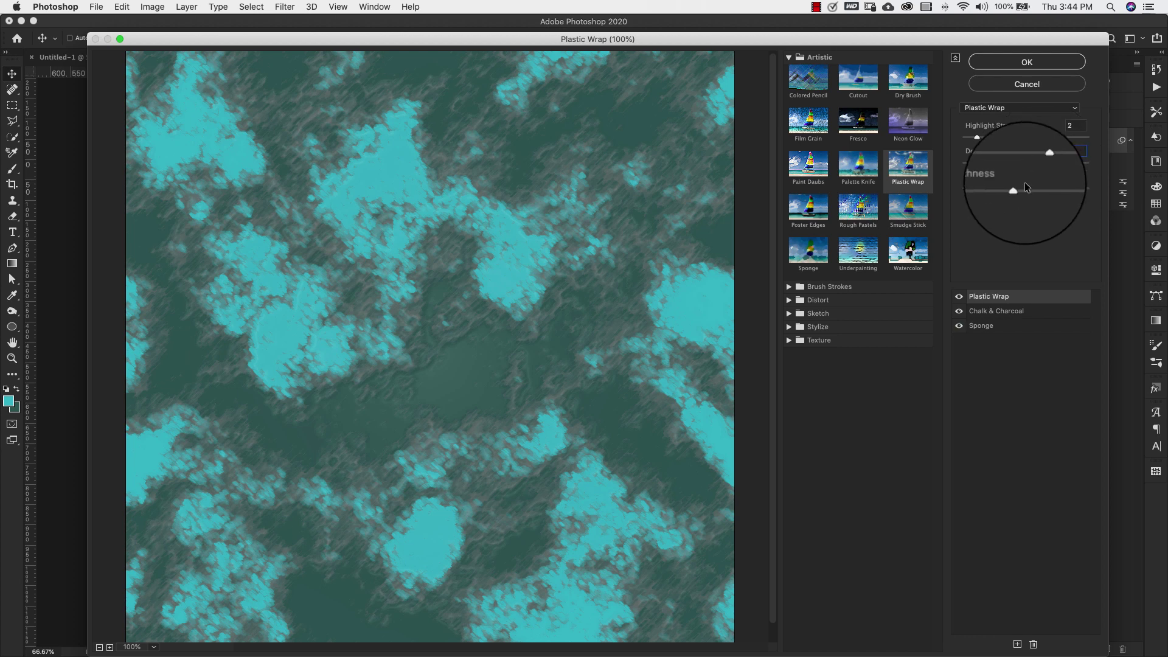
left_click_drag(1016, 190, 985, 190)
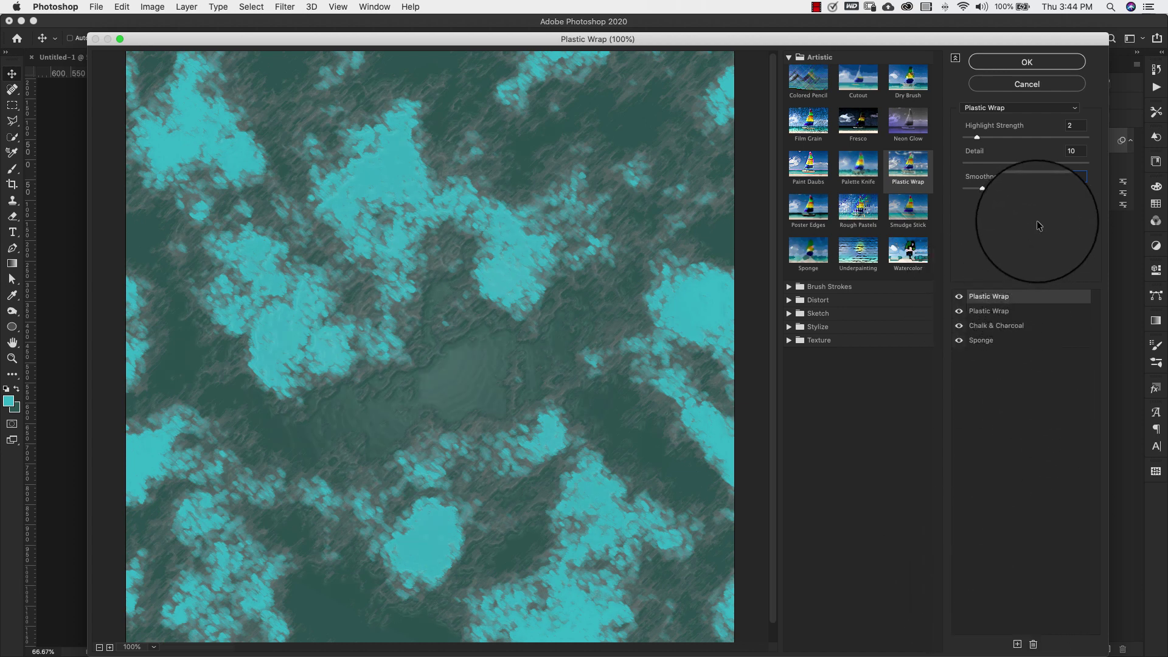
Step: Add a second Plastic Wrap effect layer on top and set Highlight Strength 3, Detail 8 and Smoothness 10
key("Tab")
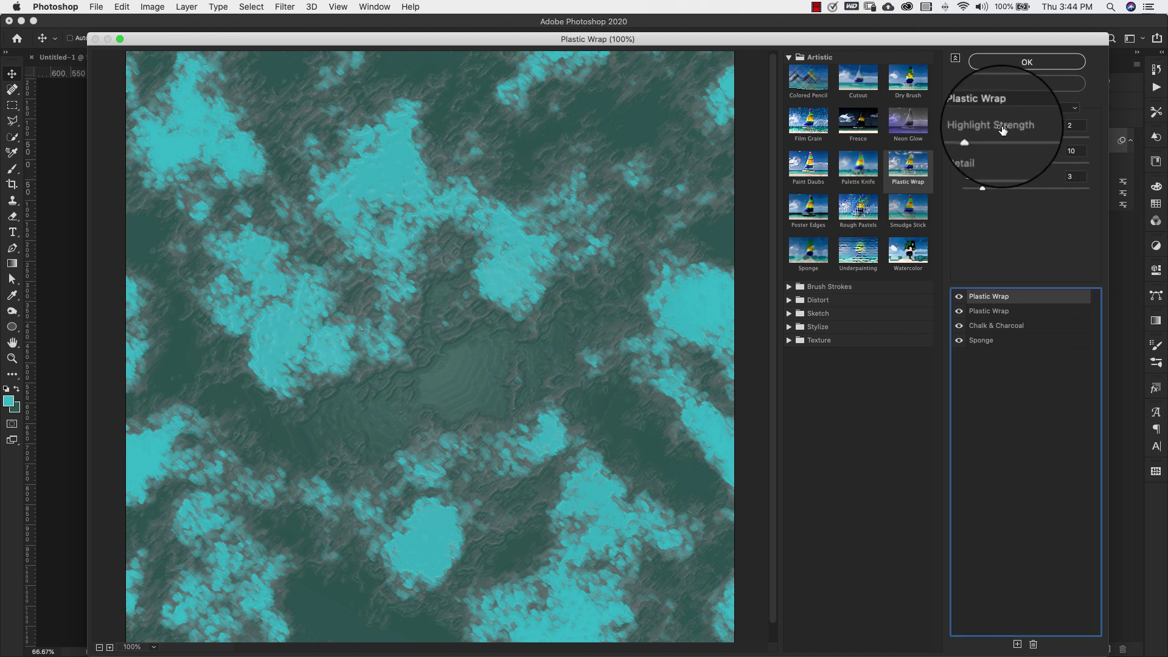
key("Tab")
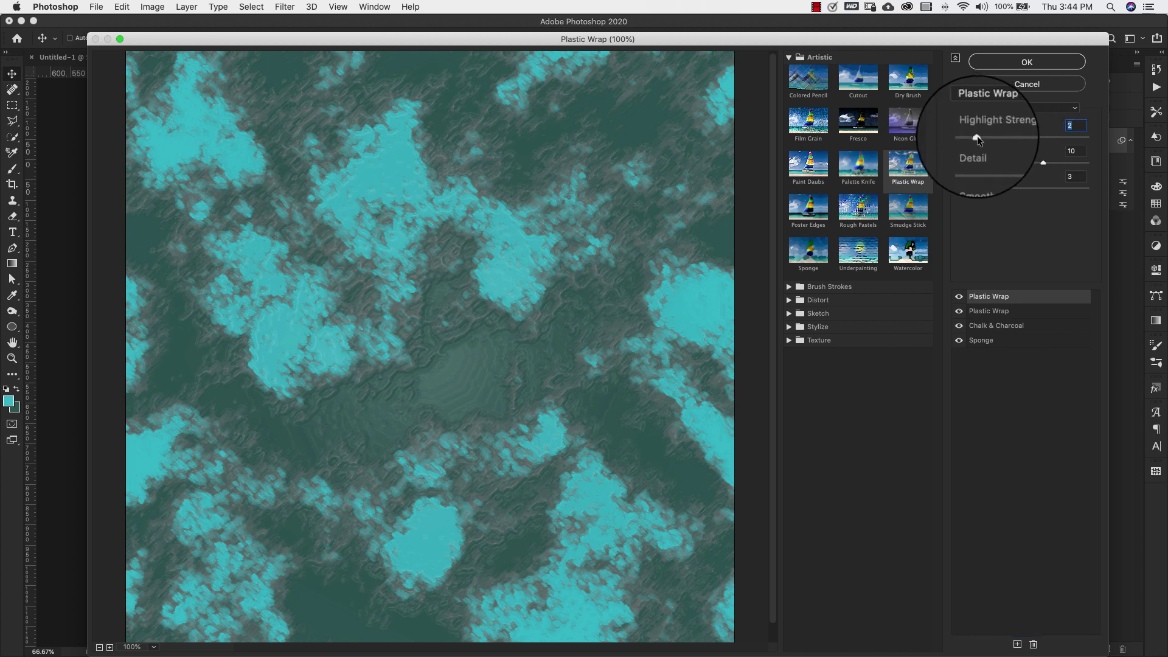
left_click_drag(978, 138, 981, 148)
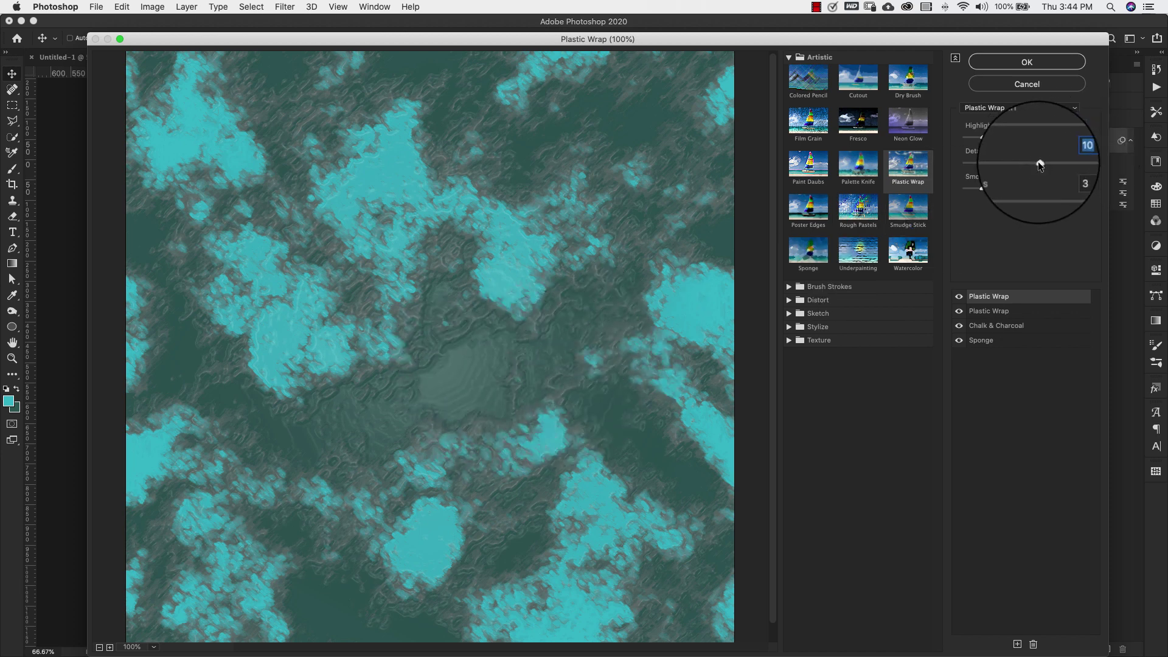
left_click_drag(1041, 163, 1028, 165)
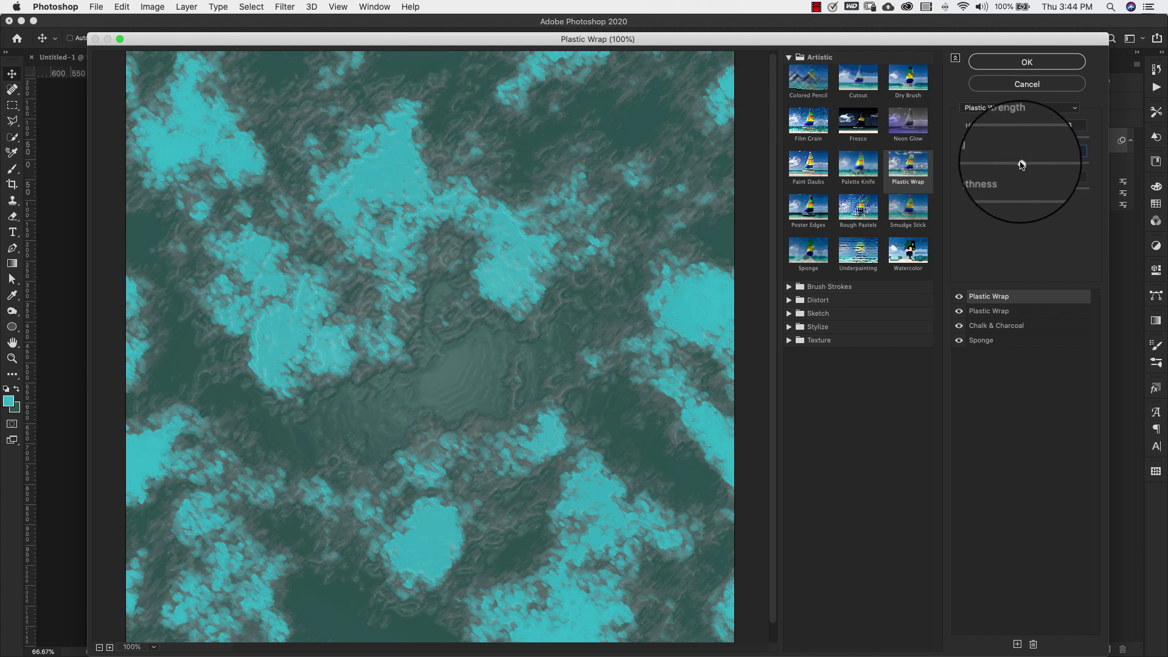
left_click_drag(977, 188, 1041, 189)
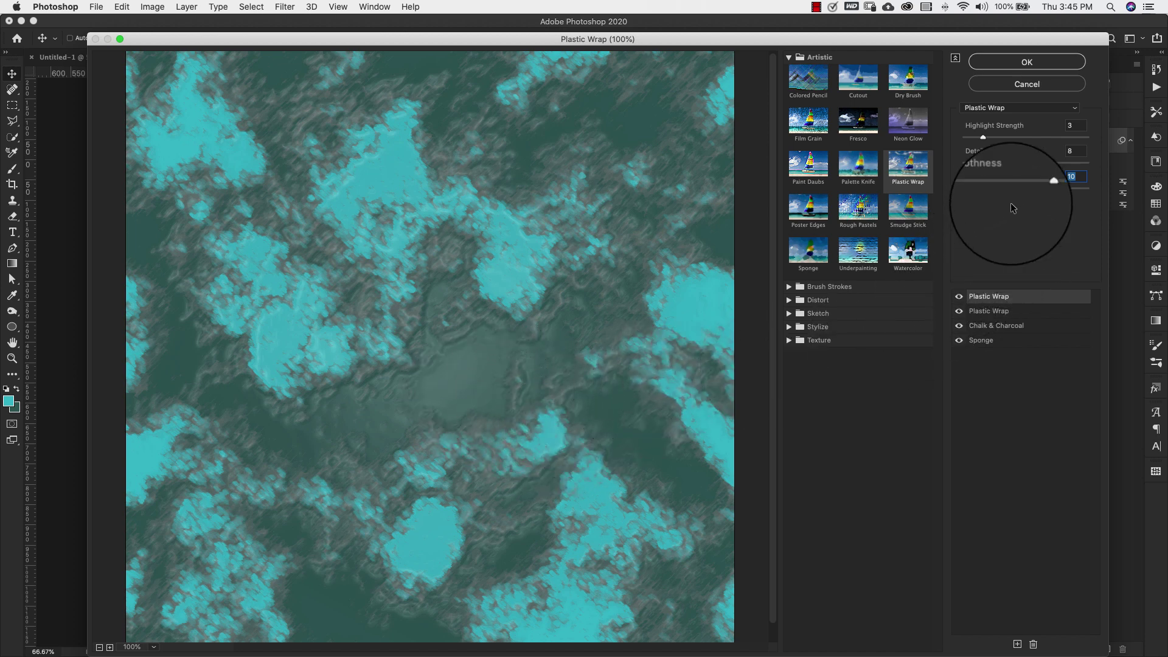
Step: Set the lower Plastic Wrap effect's Highlight Strength to 3 and apply the Filter Gallery effects
left_click(989, 311)
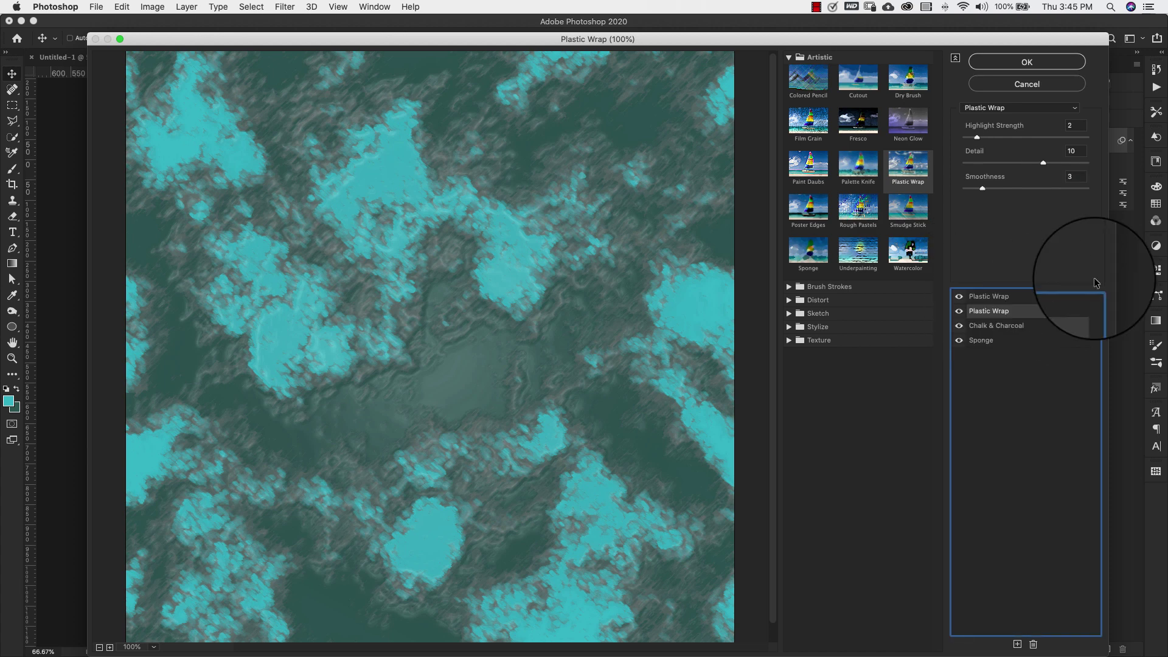
left_click_drag(978, 138, 983, 137)
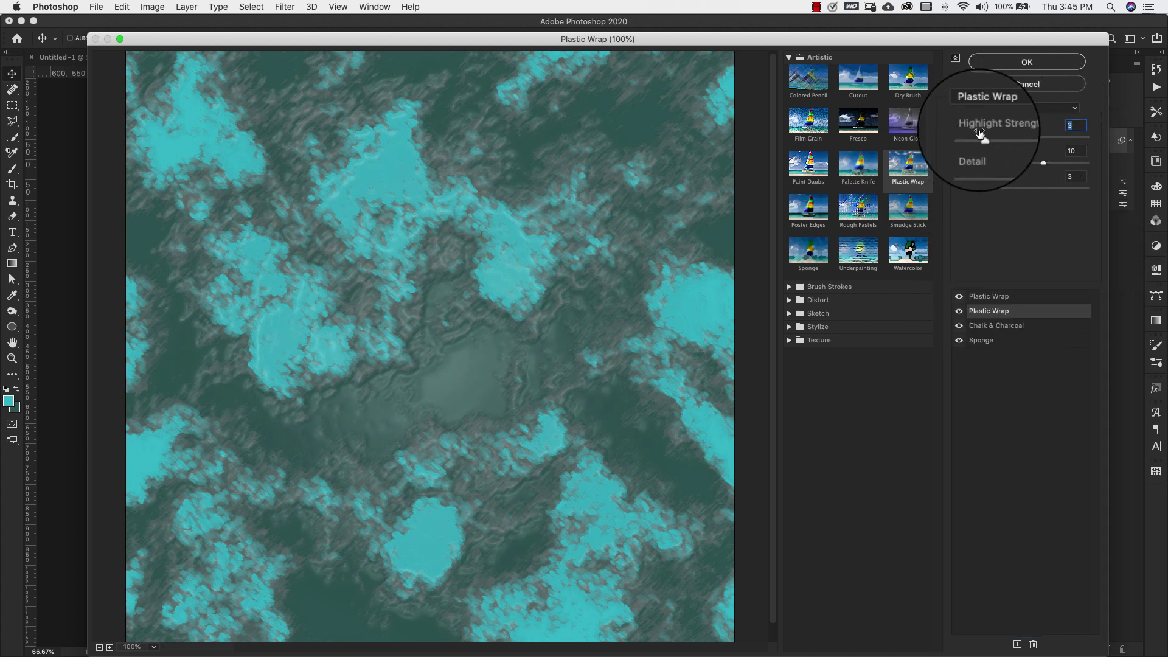
left_click(1033, 309)
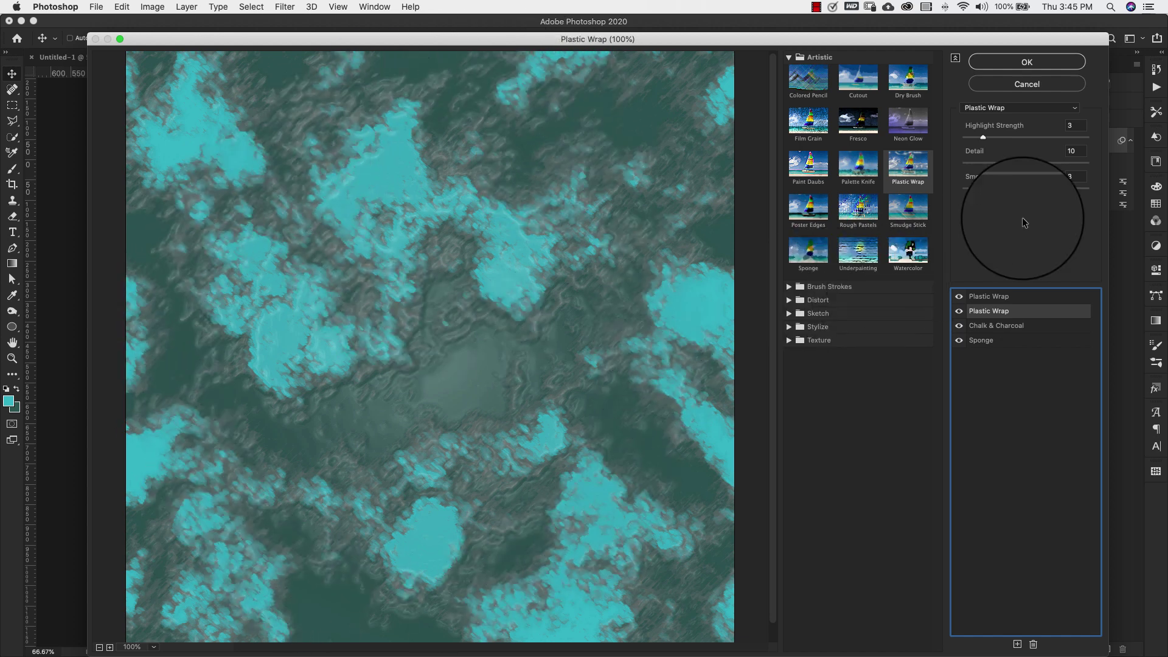
left_click(1031, 58)
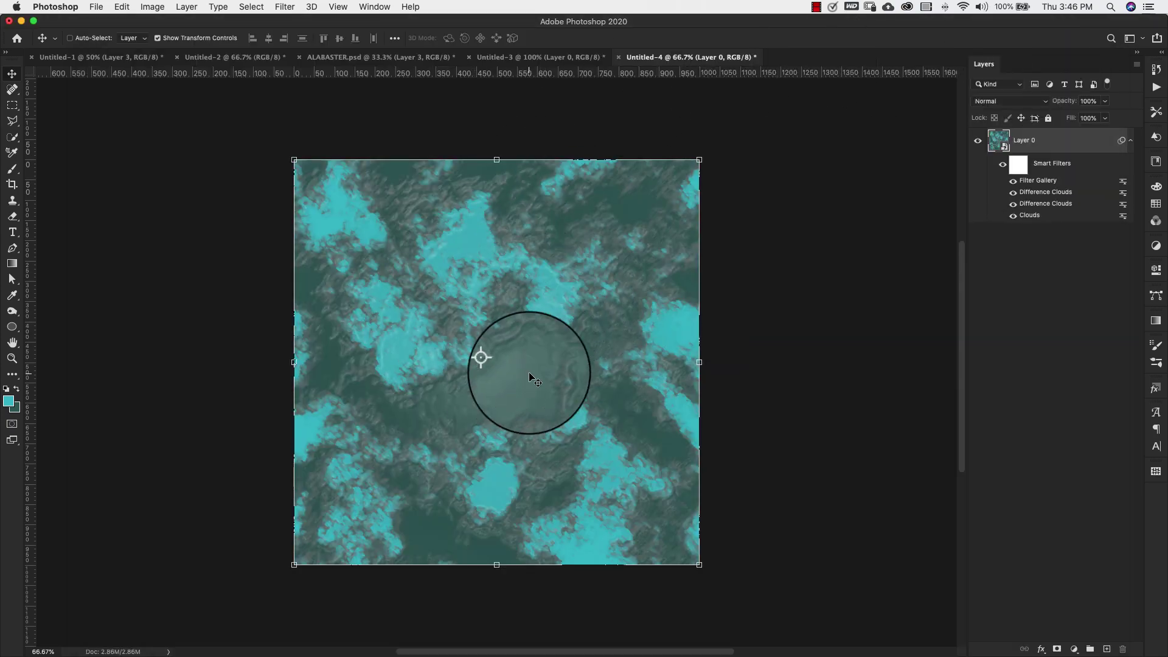
Step: Define the turquoise stone texture as a new pattern named "Turqyo"
left_click(128, 7)
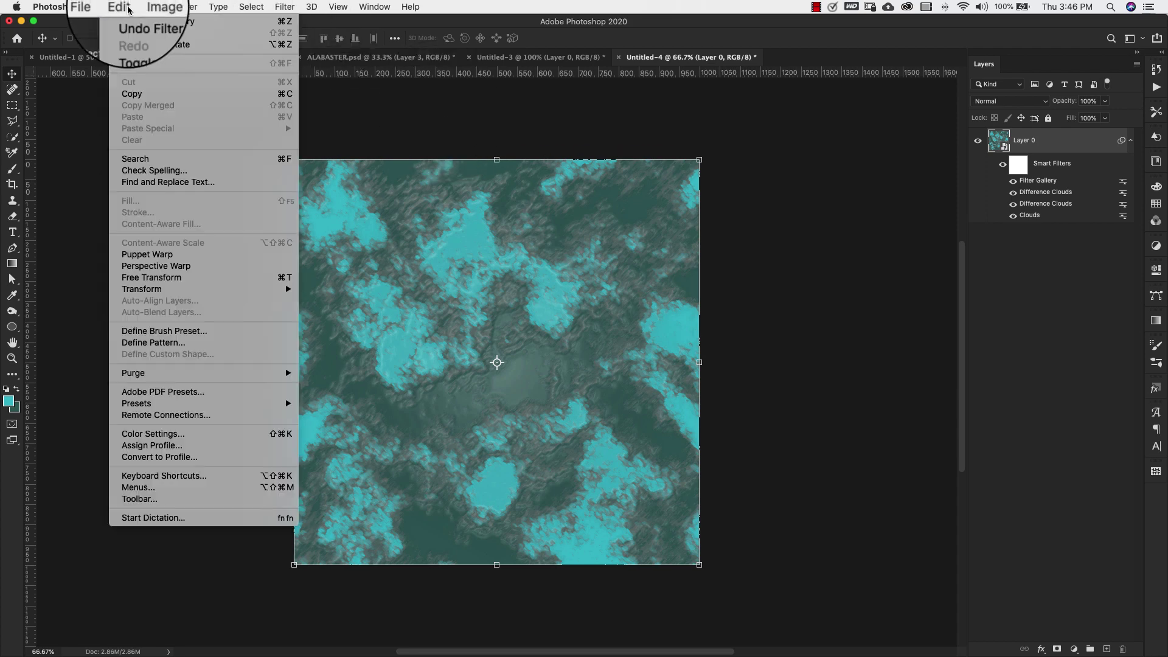
left_click(136, 343)
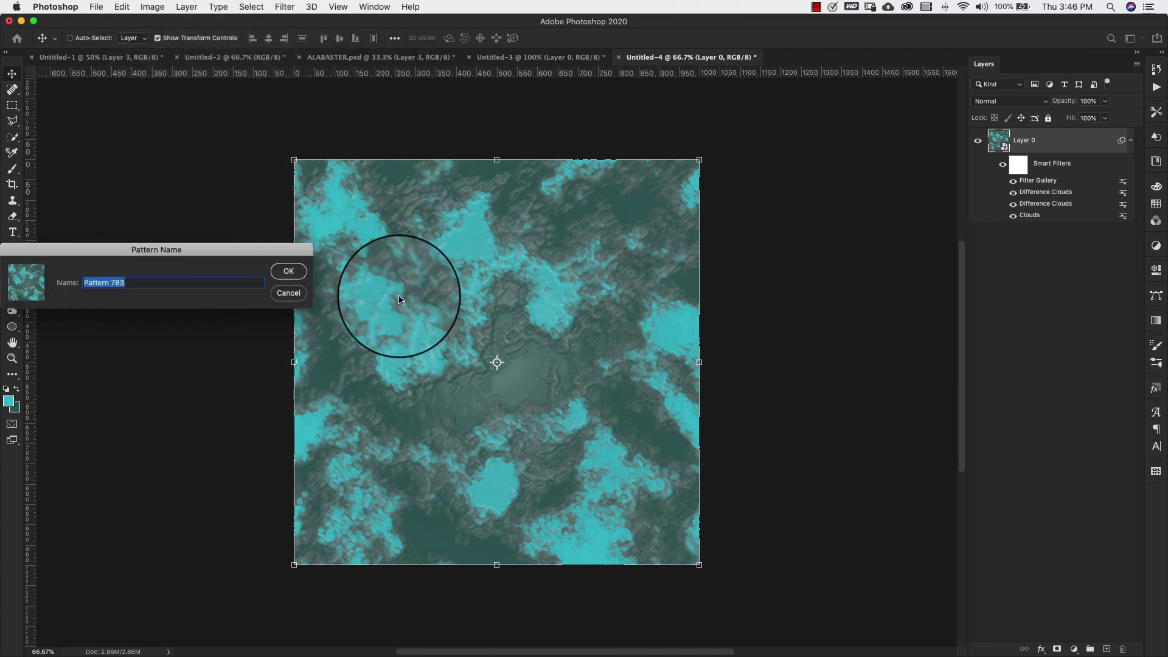
type("T")
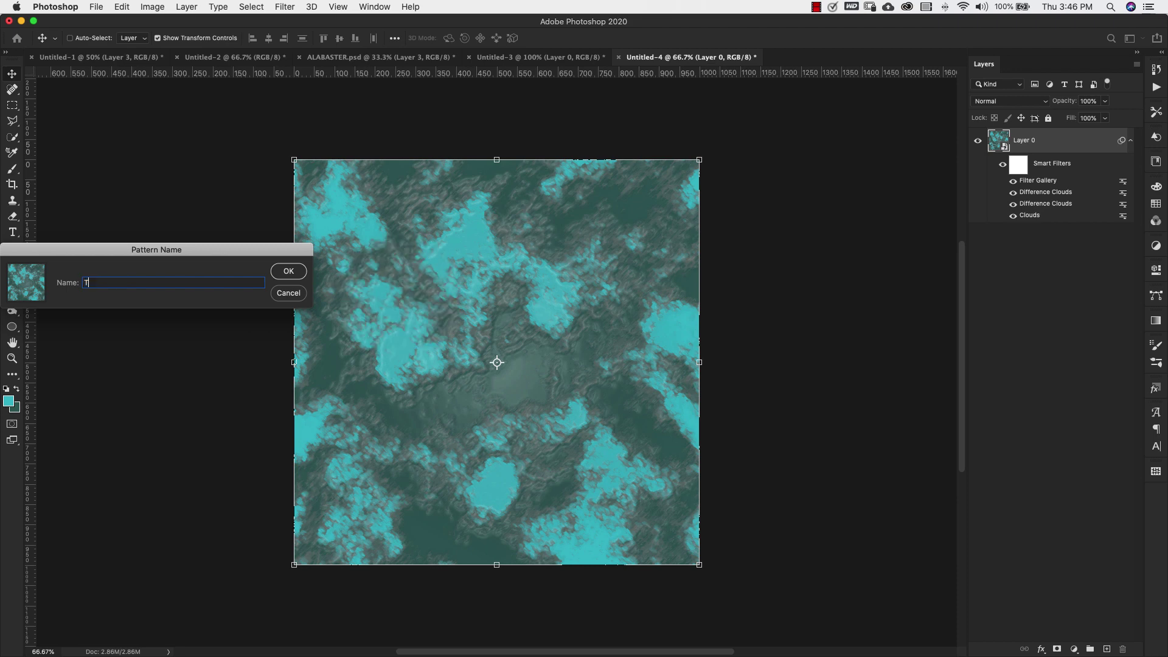
type("urqyo")
key("Return")
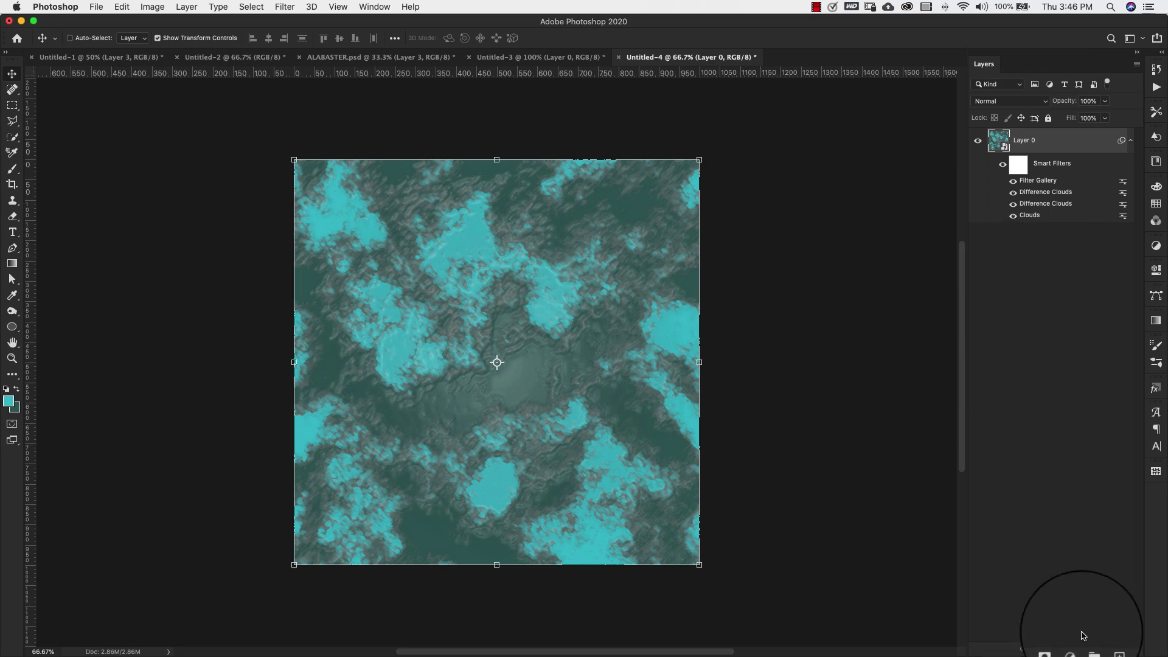
Step: Add a new layer filled with white above the texture, then hide Layer 0 and collapse its smart filters
left_click(1106, 650)
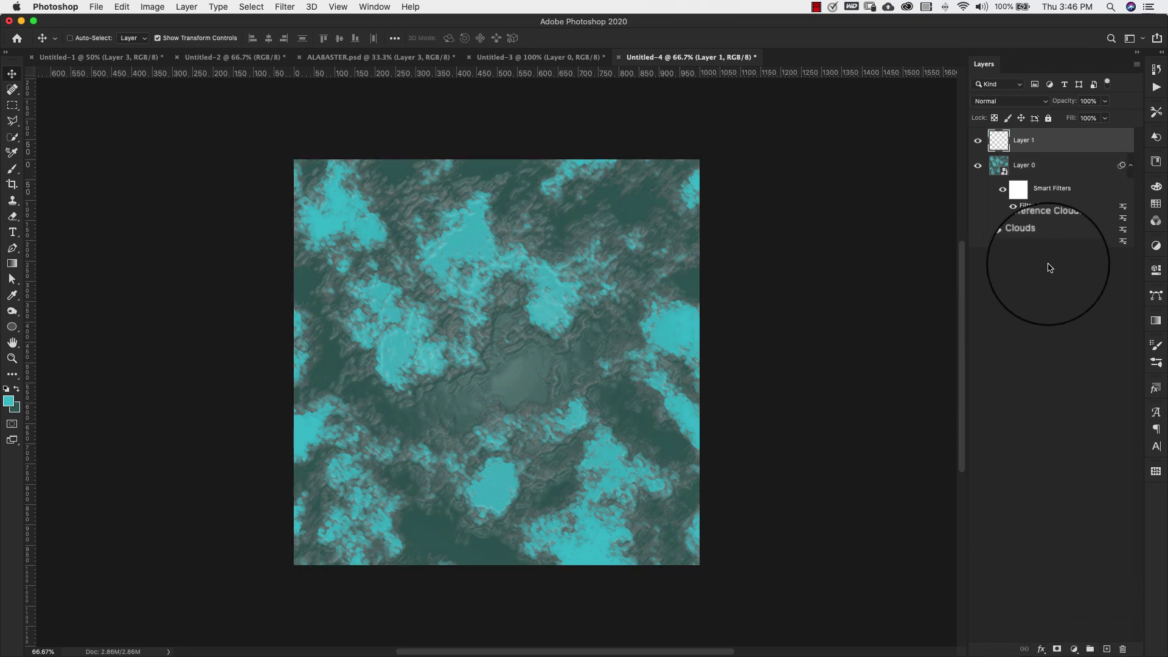
left_click(6, 388)
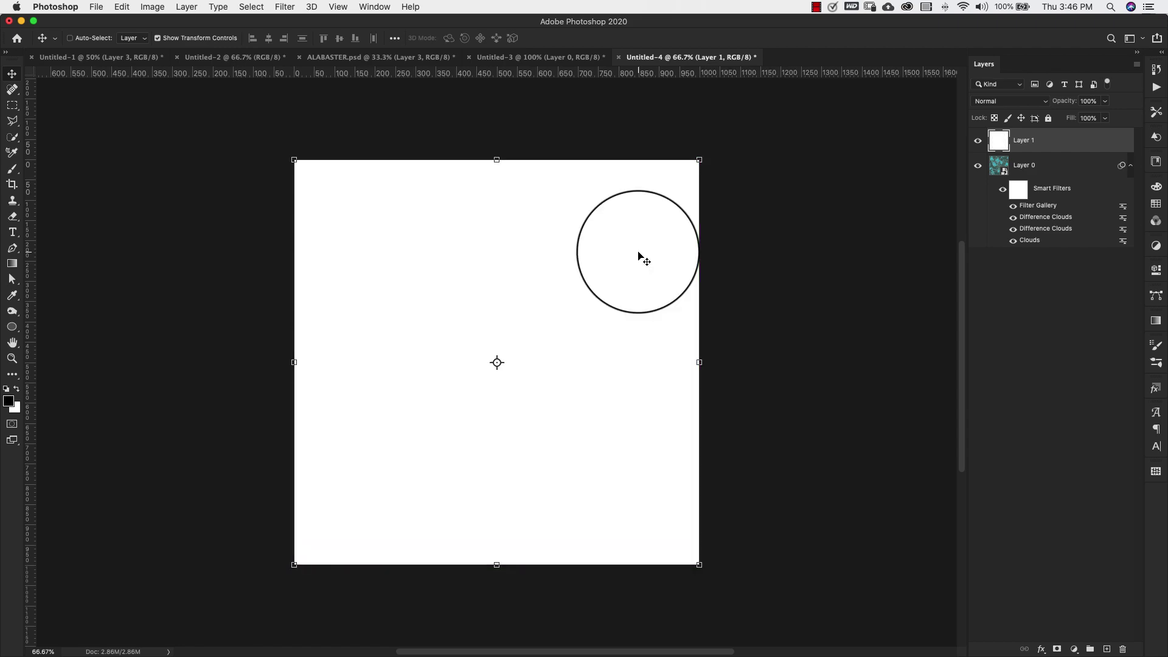
left_click_drag(639, 254, 629, 359)
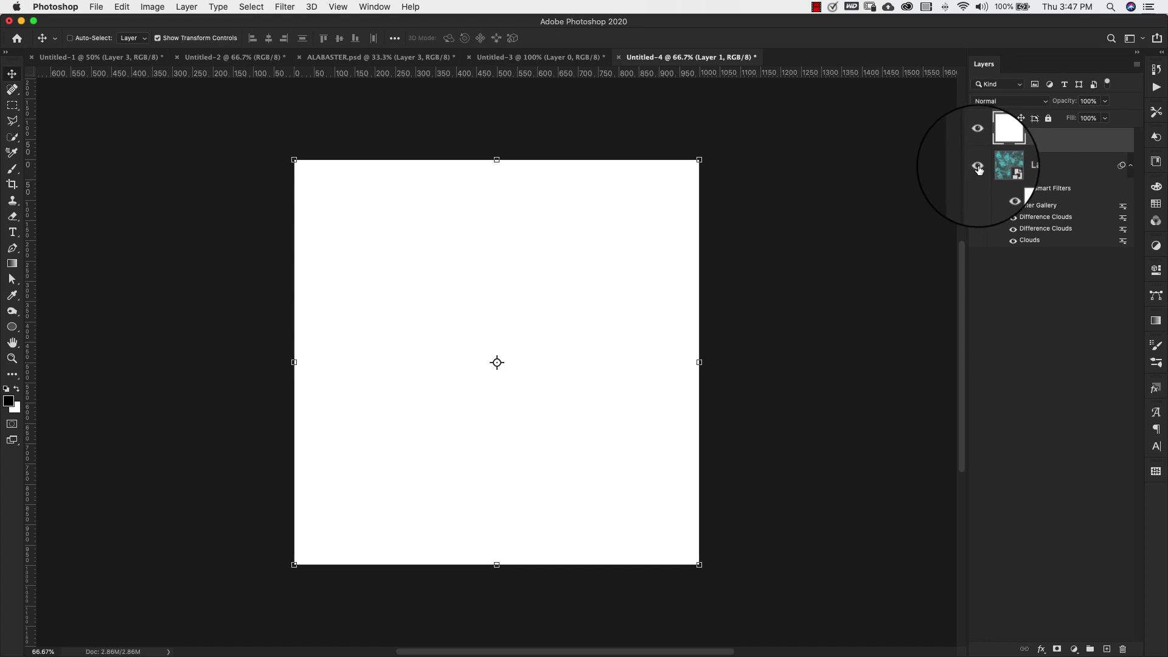
left_click(977, 167)
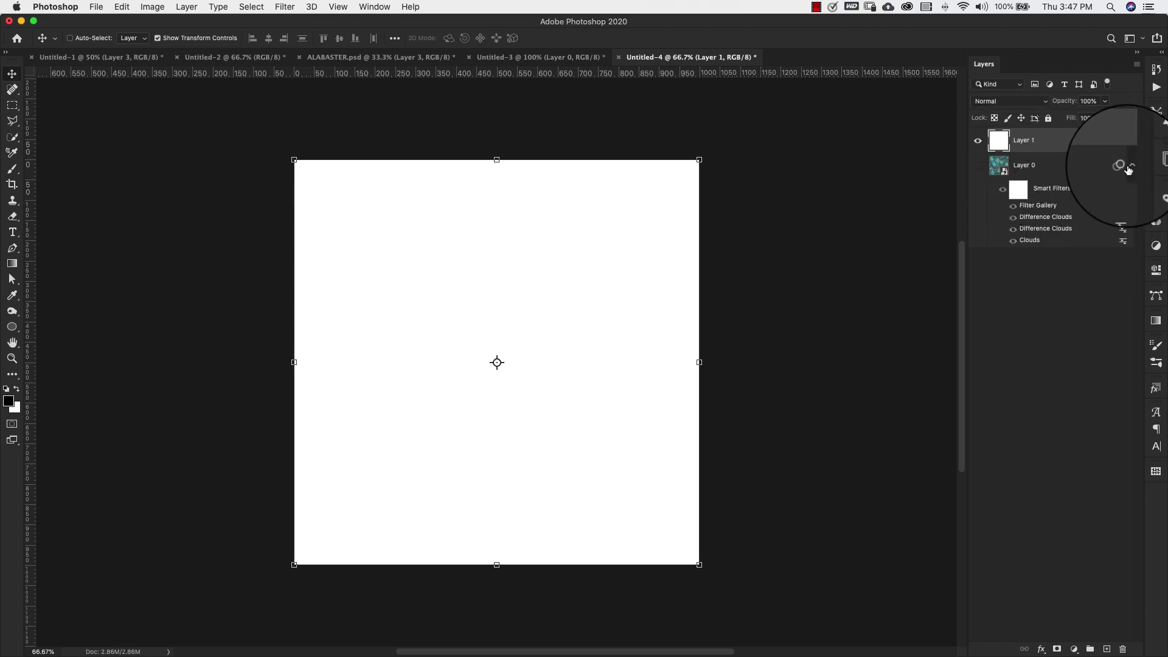
left_click(1129, 167)
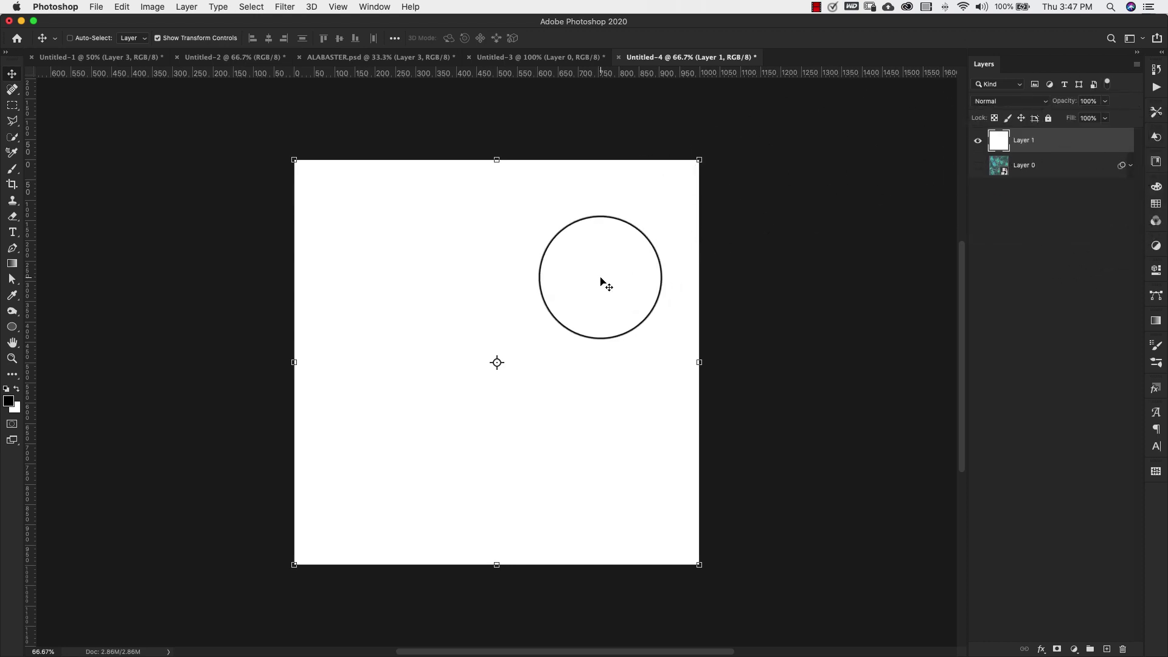
Step: Draw a tall black ellipse shape about 177 px wide and 416 px high in the canvas's upper part
left_click(12, 330)
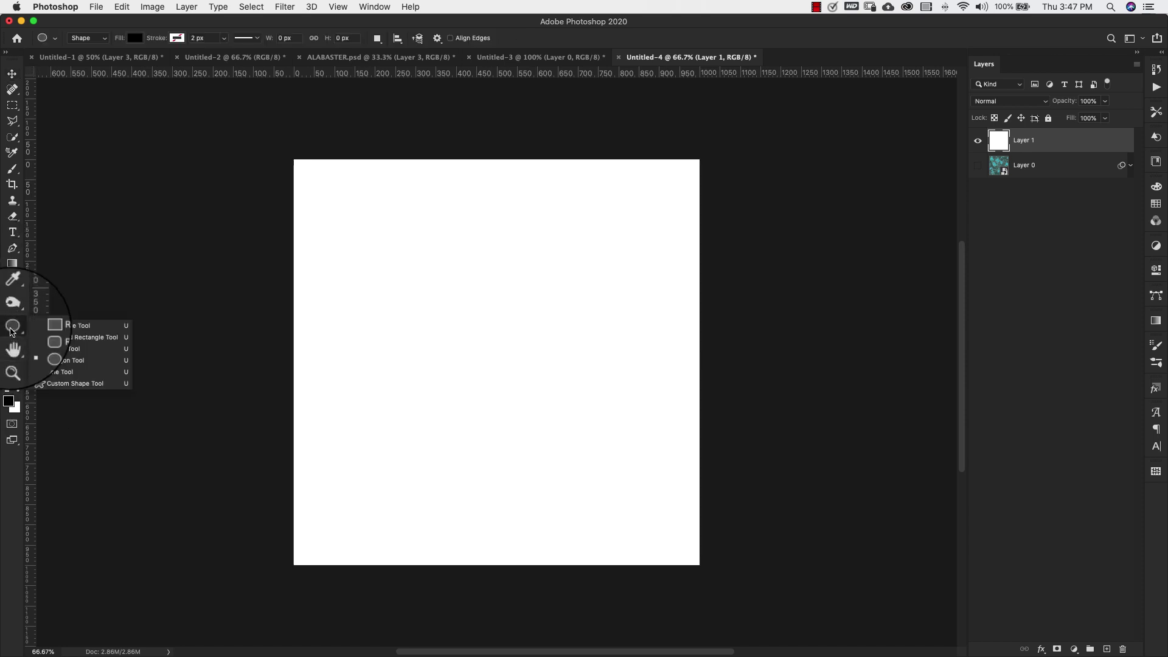
left_click(70, 350)
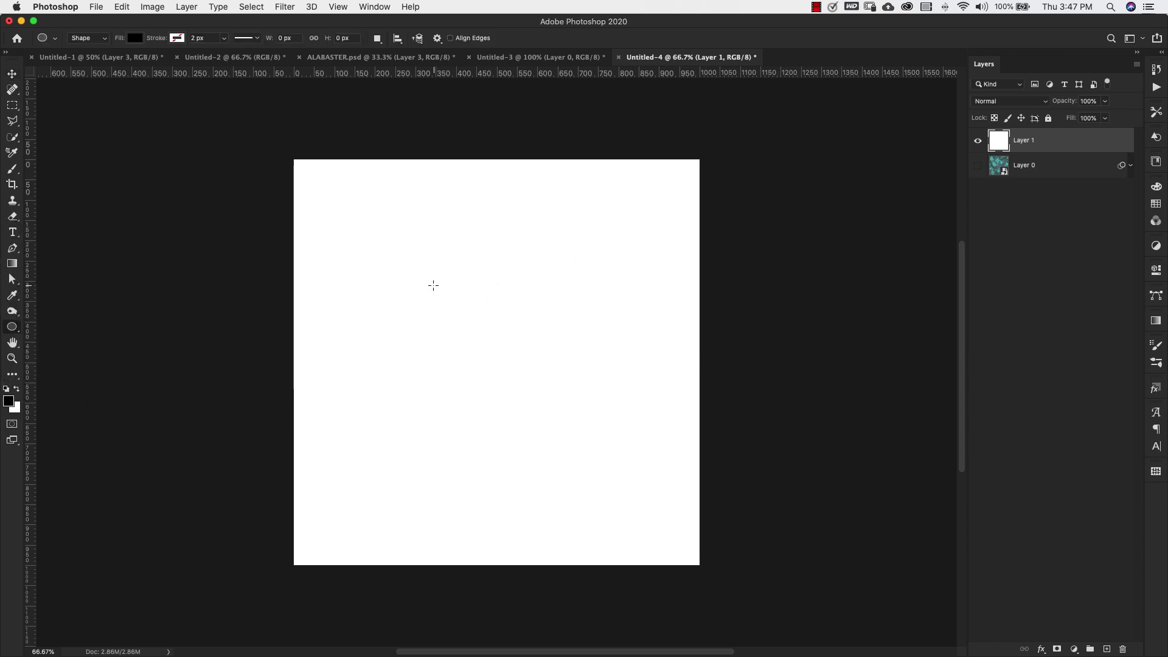
left_click_drag(440, 278, 477, 360)
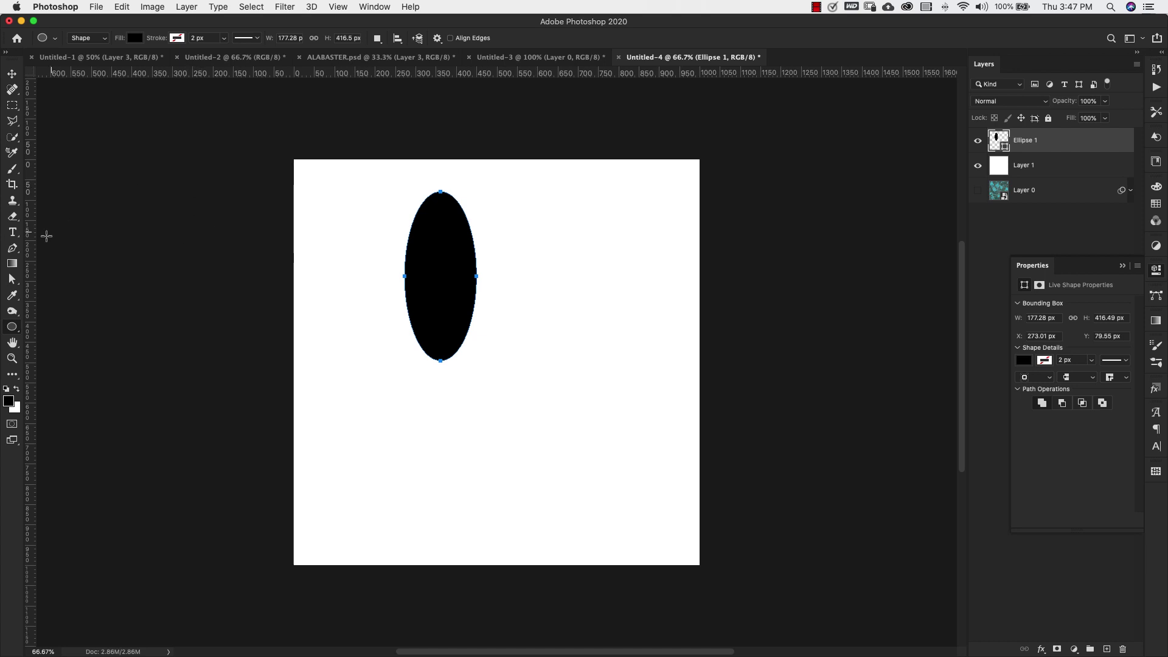
Step: Convert the ellipse's top anchor point into a sharp corner and move the shape near the canvas centre
left_click(12, 249)
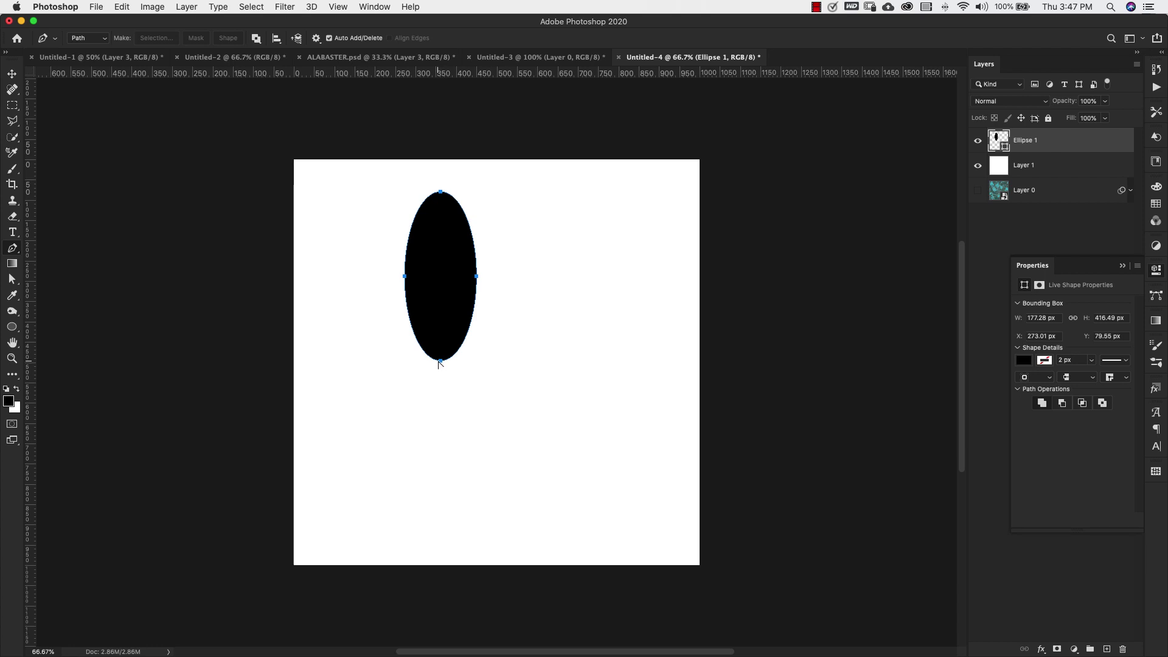
left_click(441, 192, "alt")
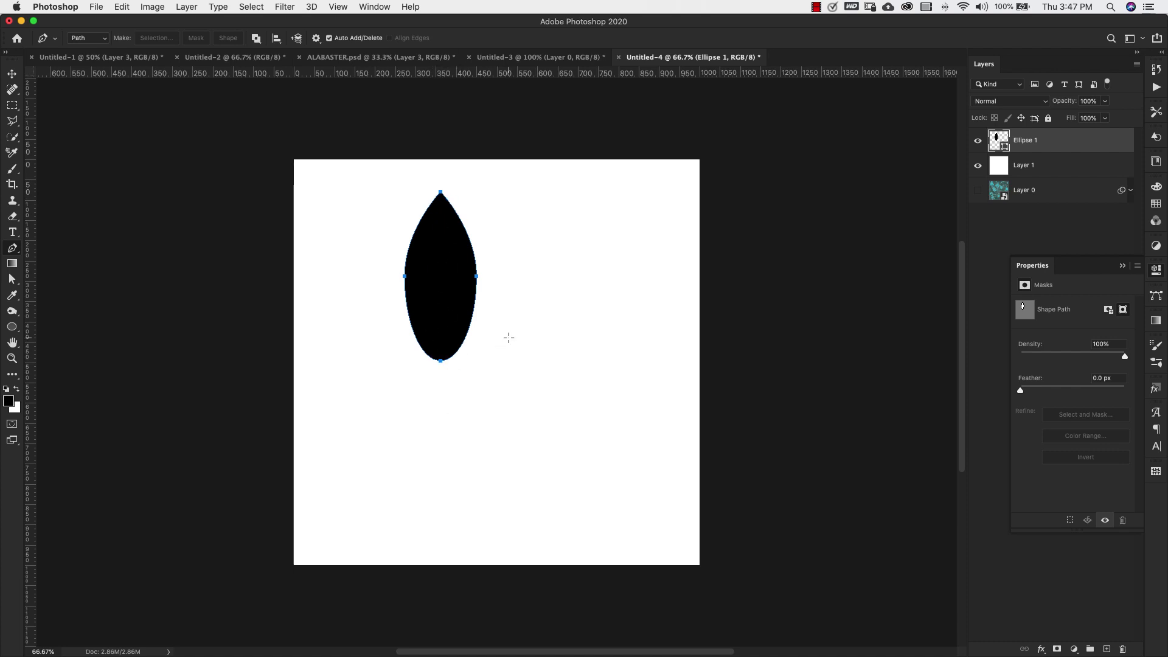
left_click(10, 74)
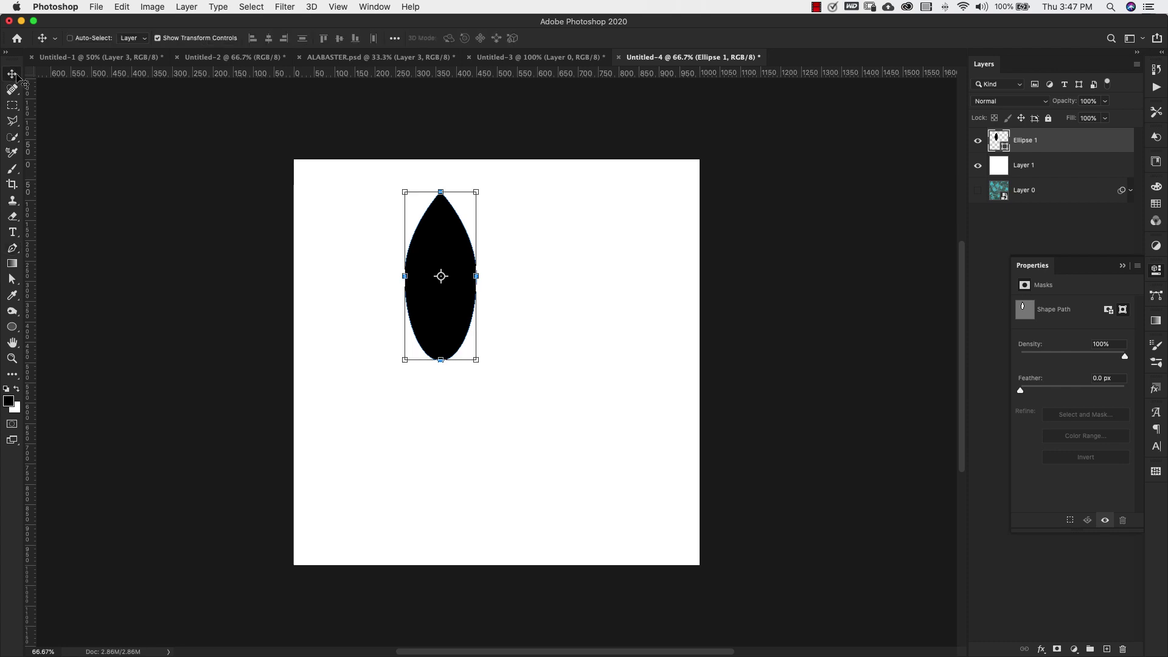
left_click_drag(433, 239, 475, 326)
Step: Add a Bevel & Emboss style to the Ellipse 1 layer with Depth 105% and Size 46 px
left_click(1115, 138)
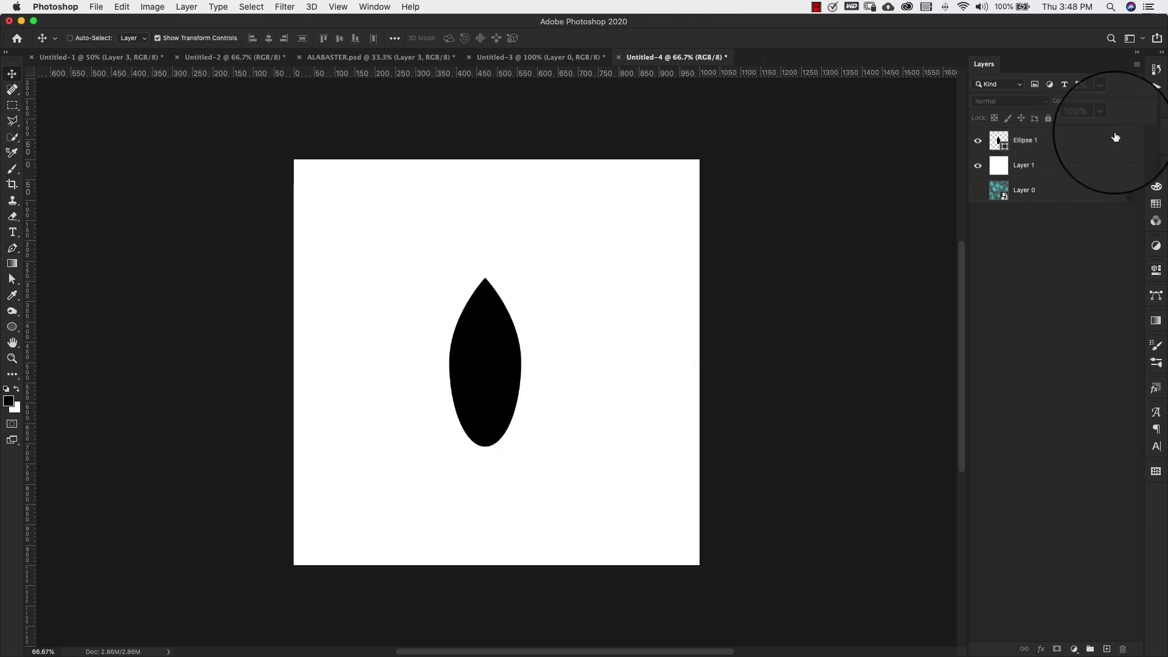
double_click(1118, 144)
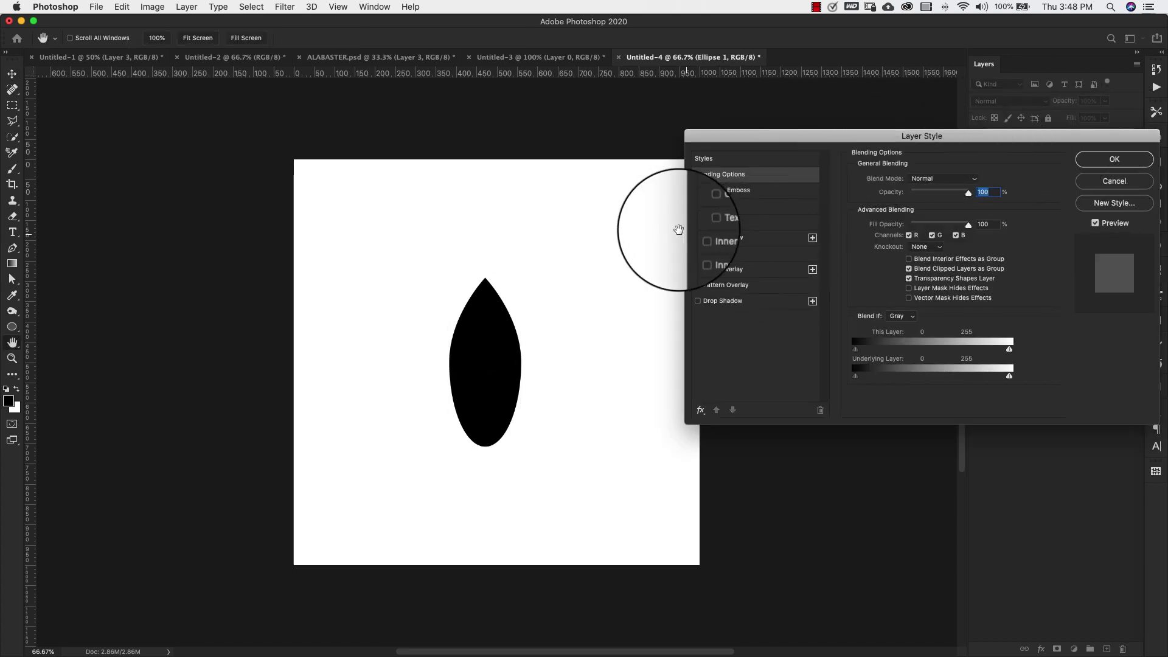
left_click(769, 190)
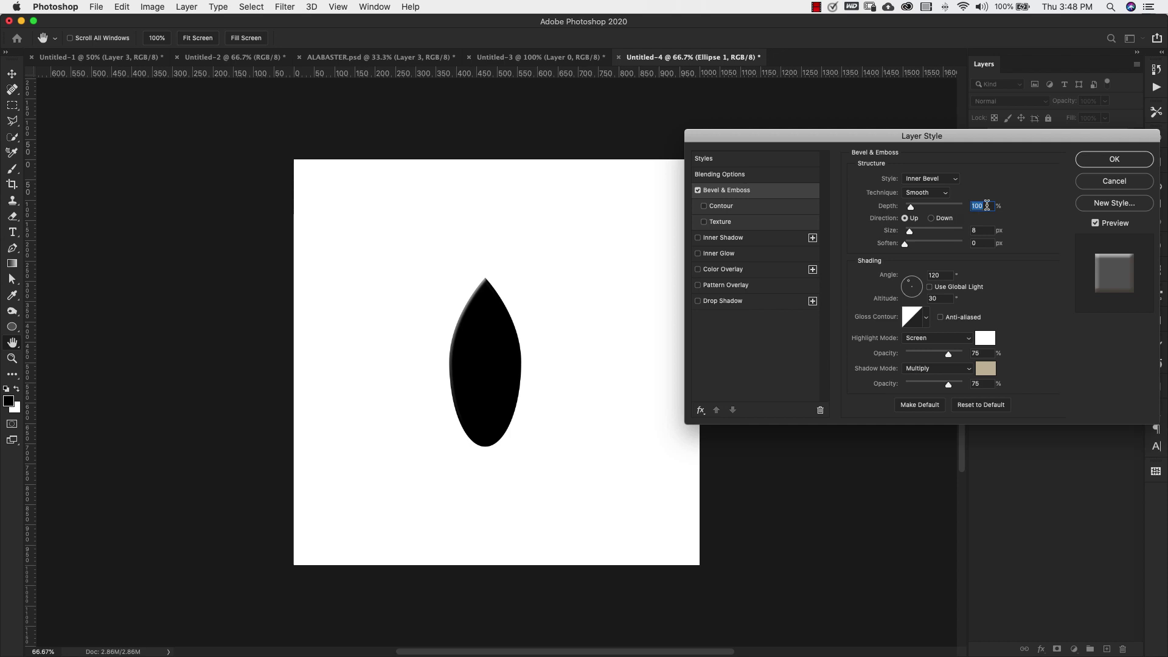
type("105")
key("Tab")
type("46")
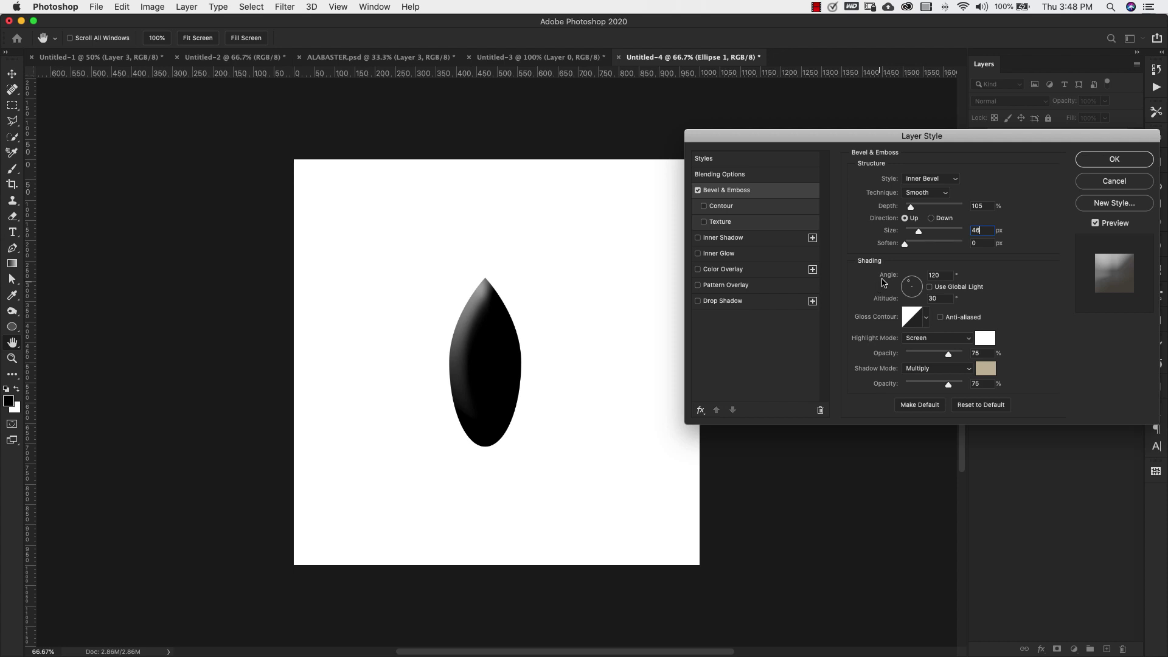
Step: Set the Bevel & Emboss shading altitude to 70° and its gloss contour to Half Round
left_click(941, 298)
type("70")
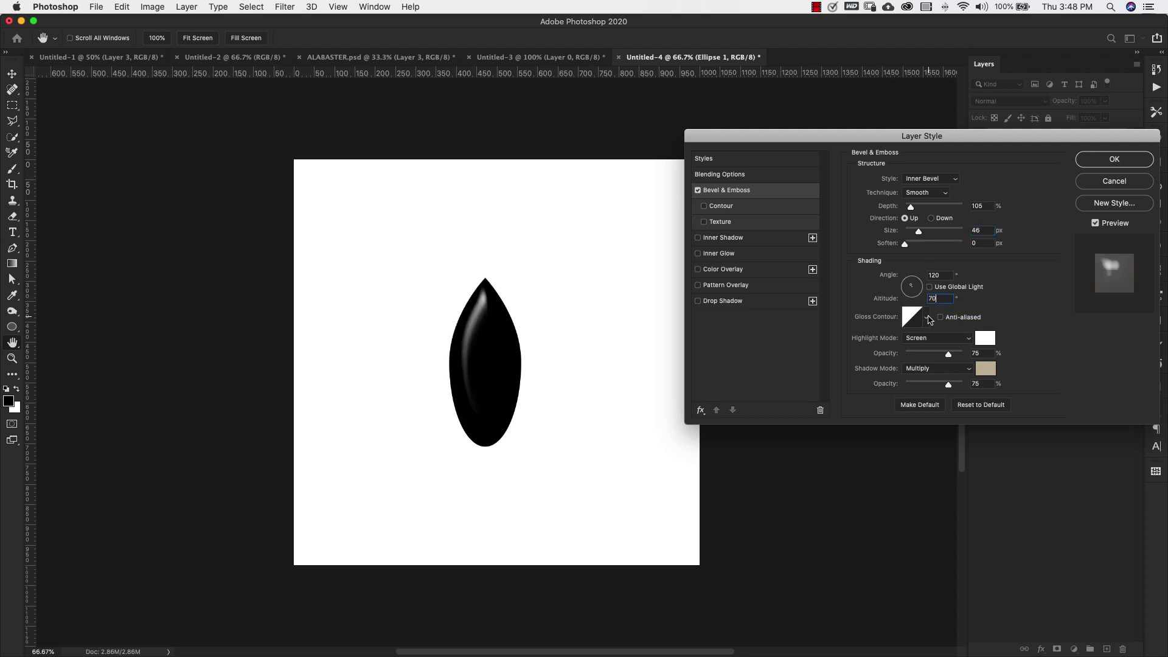
left_click(925, 318)
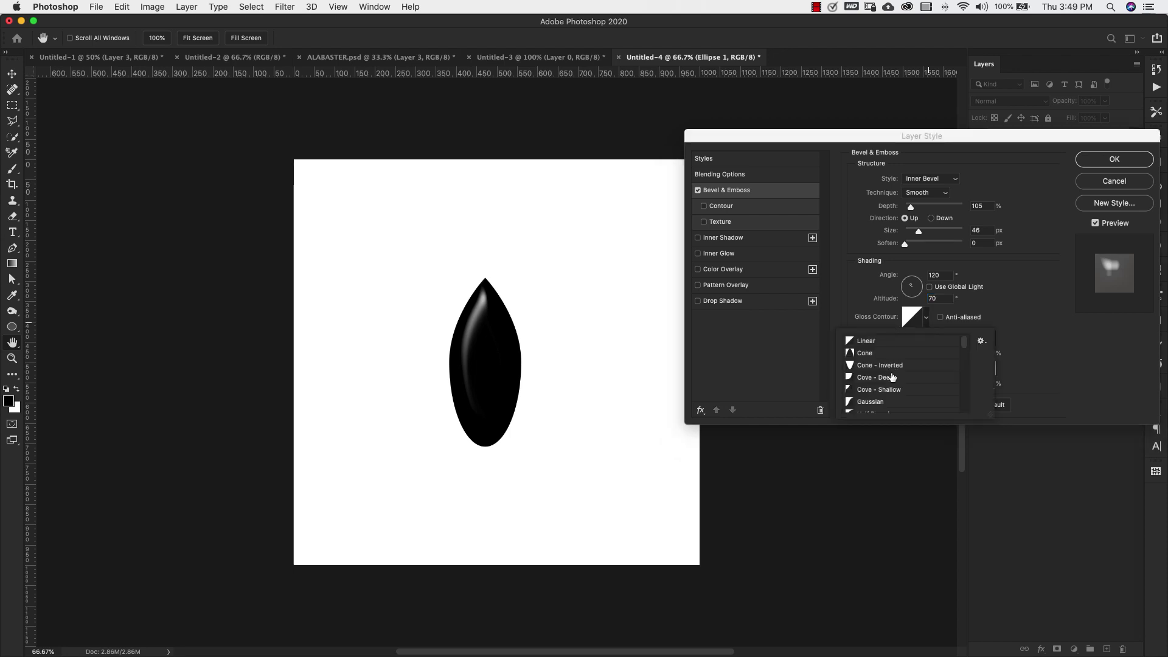
scroll(891, 377, "down", 4)
left_click(872, 365)
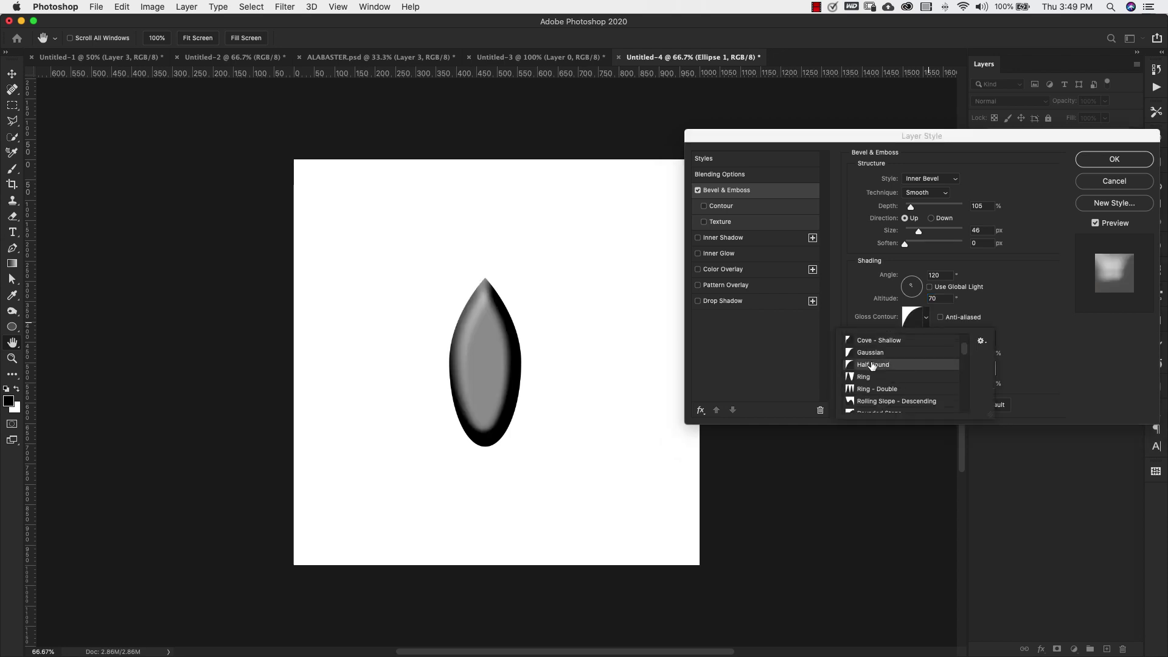
left_click(1068, 357)
Step: Set the bevel highlight to Hard Mix mode with turquoise color 40c7d9 and 40% opacity
left_click(946, 339)
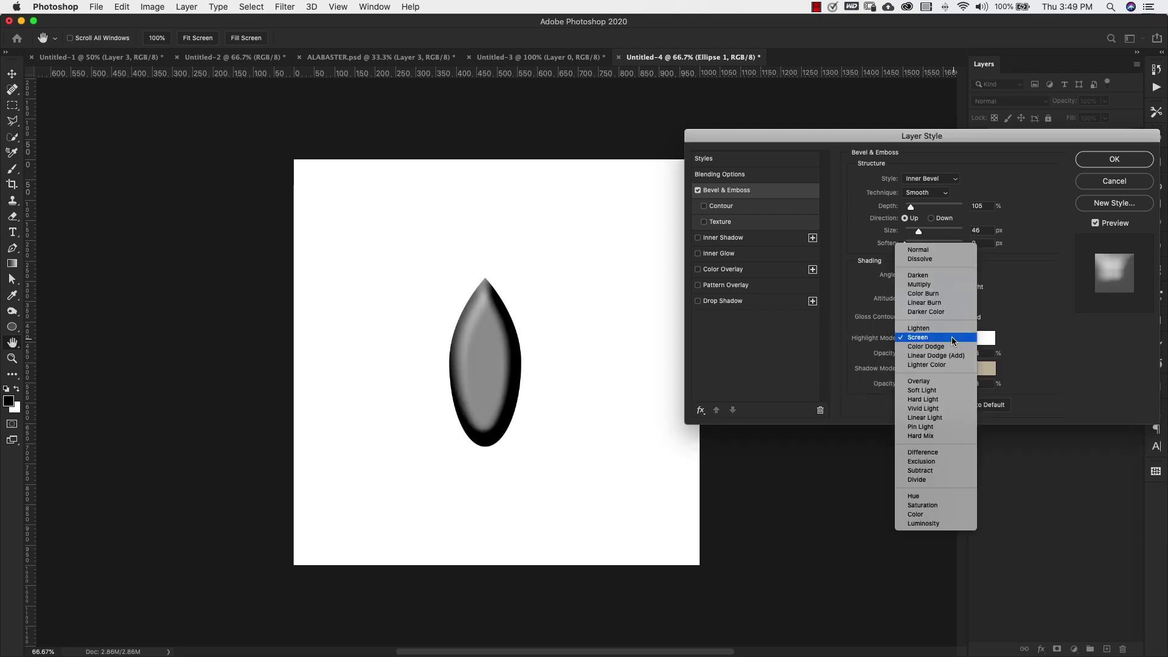
left_click(926, 437)
left_click(985, 338)
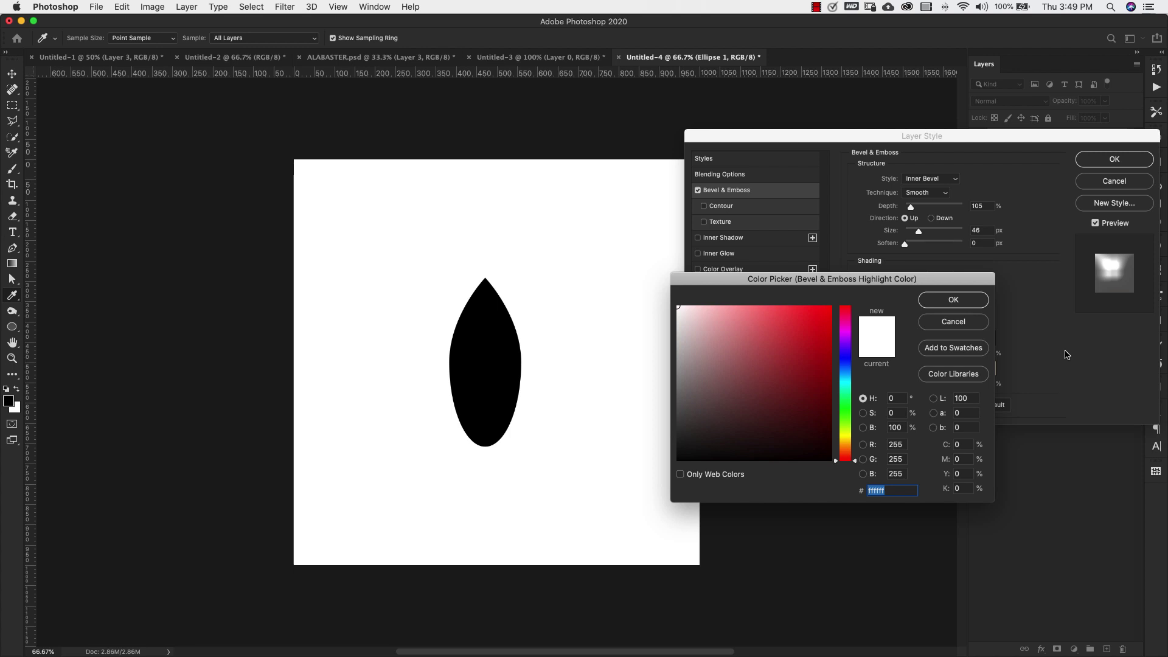
type("40c")
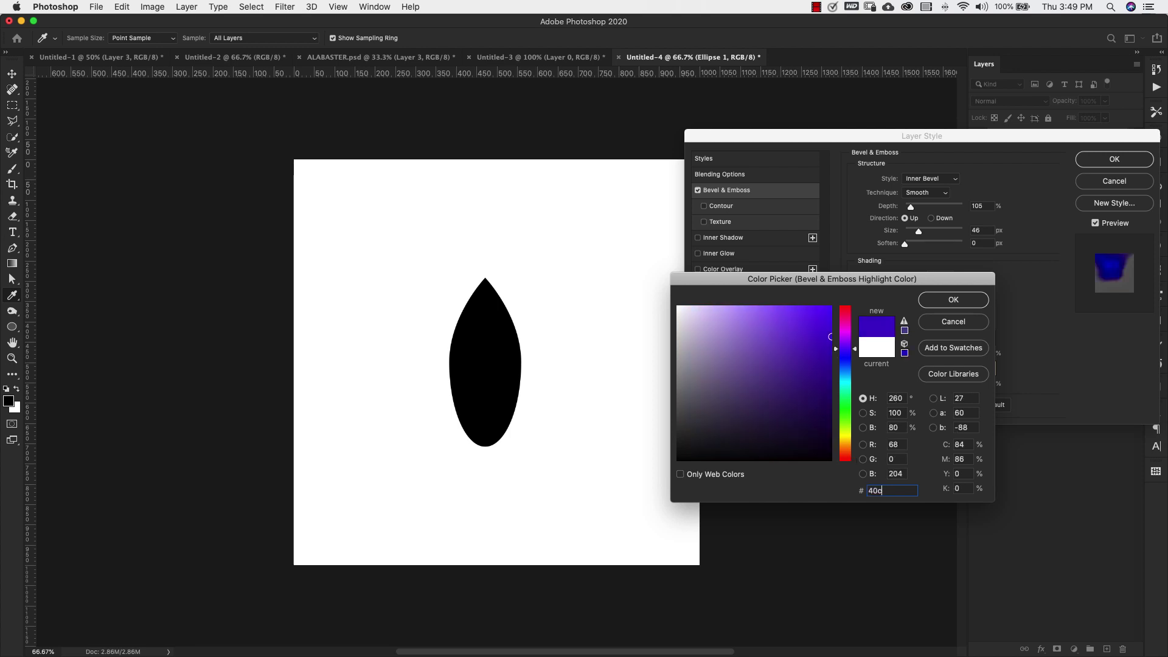
type("7d9")
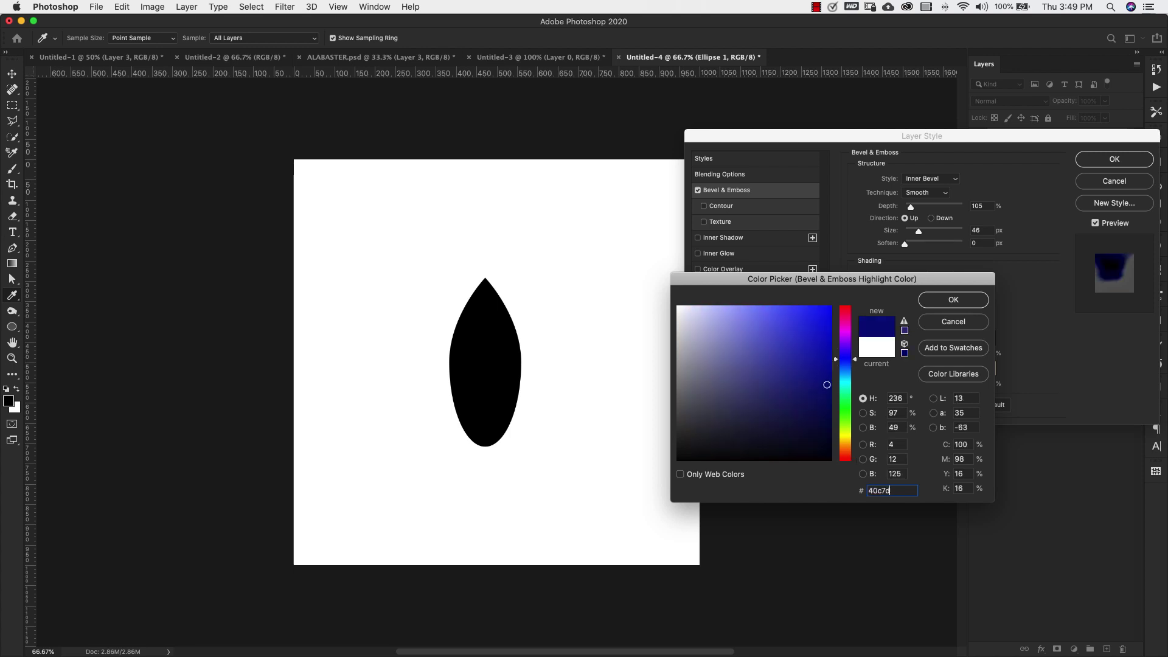
left_click(977, 304)
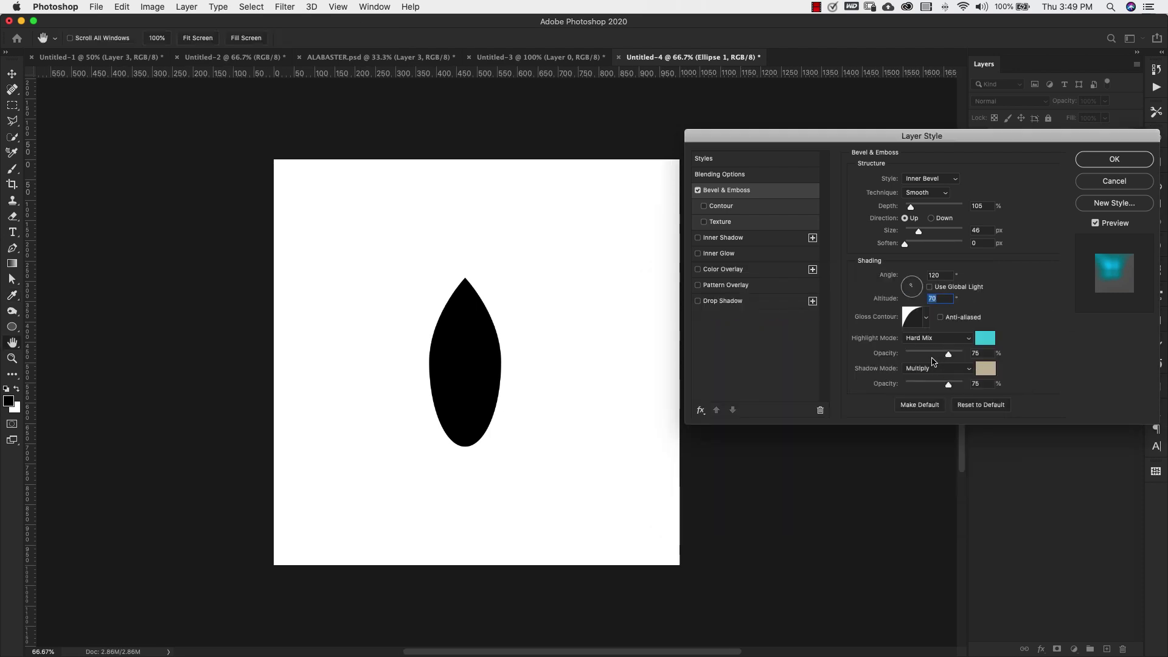
left_click_drag(947, 354, 931, 358)
Step: Keep the bevel shadow mode at Multiply and set its color to dark green 05332f with 60% opacity
left_click(942, 373)
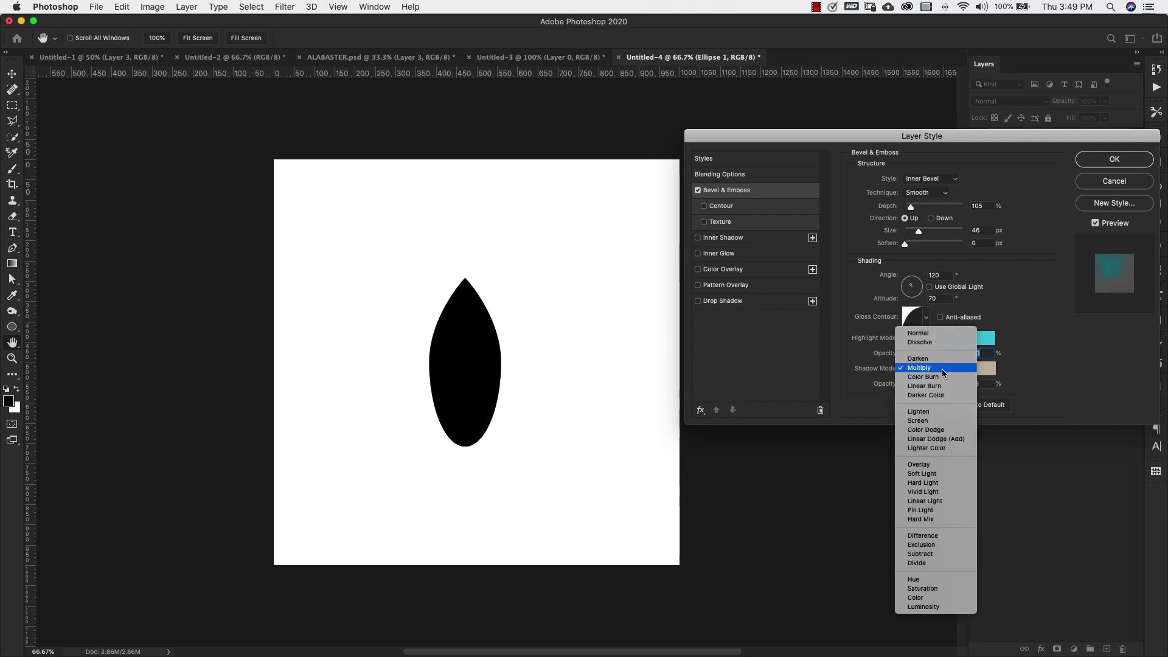
left_click(910, 368)
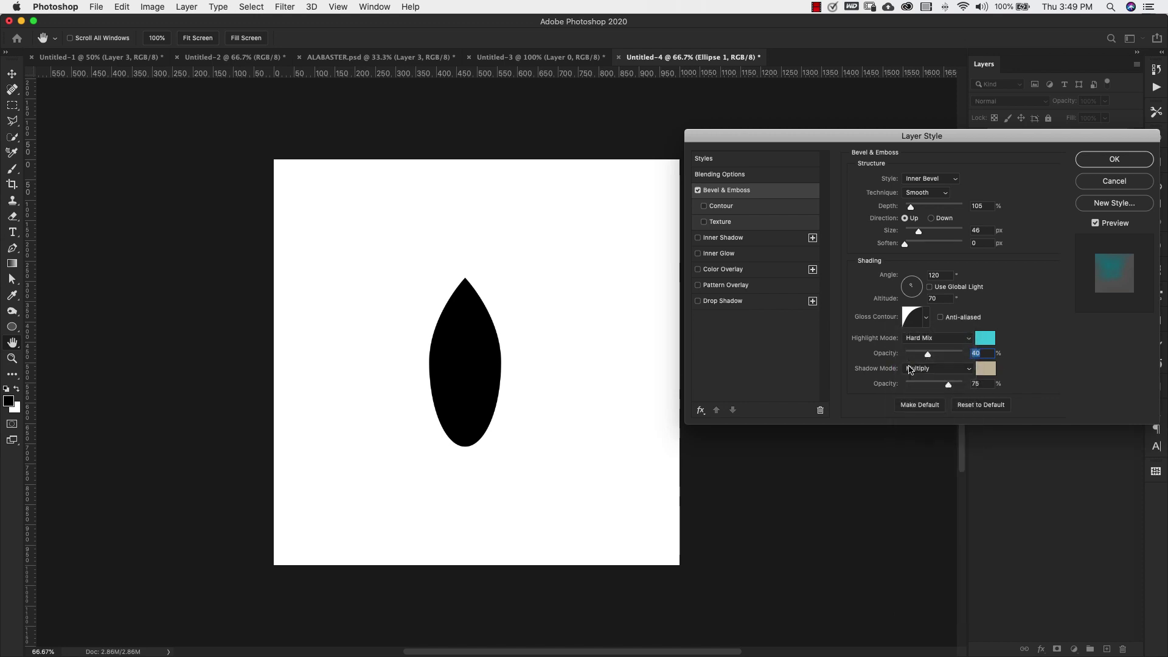
left_click(989, 369)
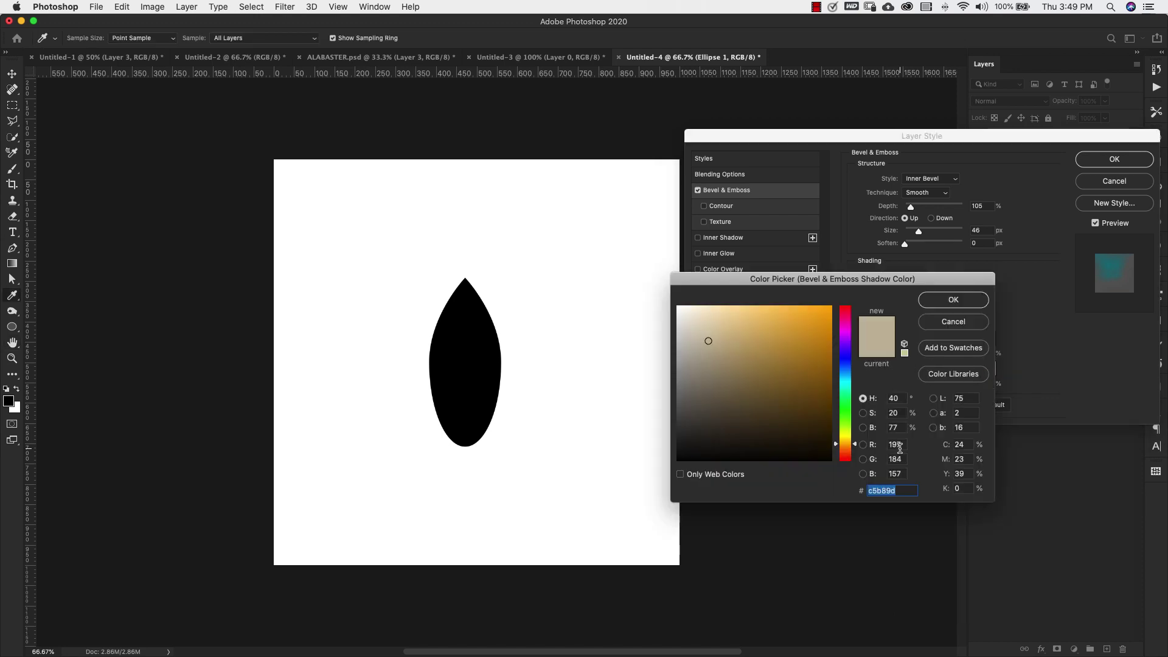
type("05")
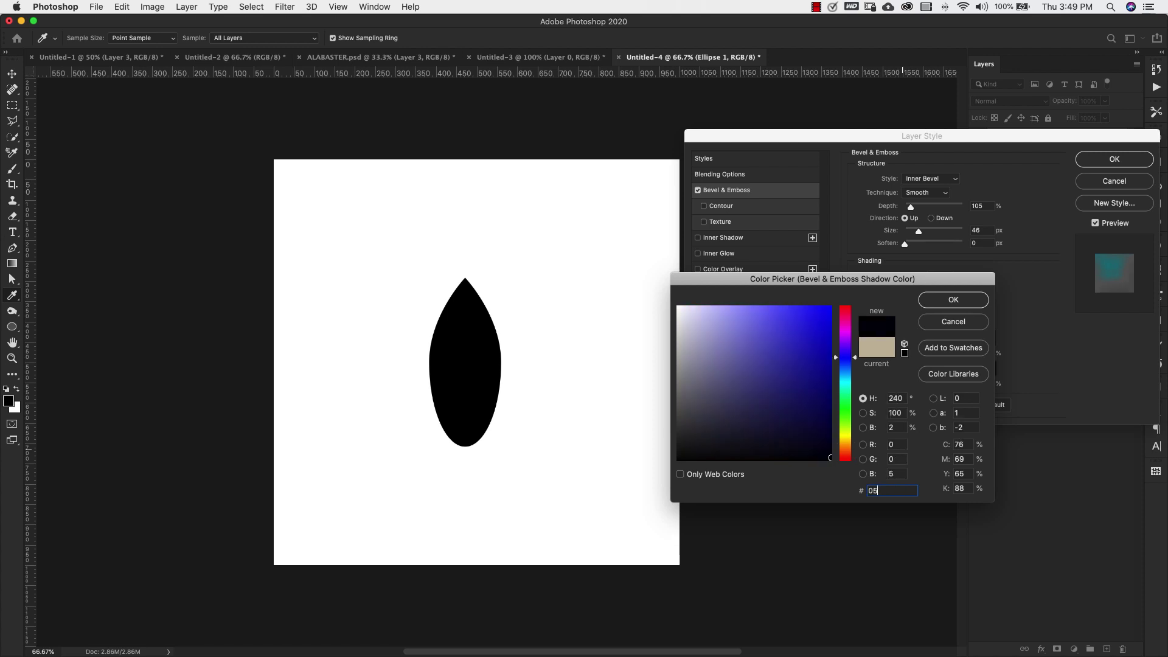
type("332f")
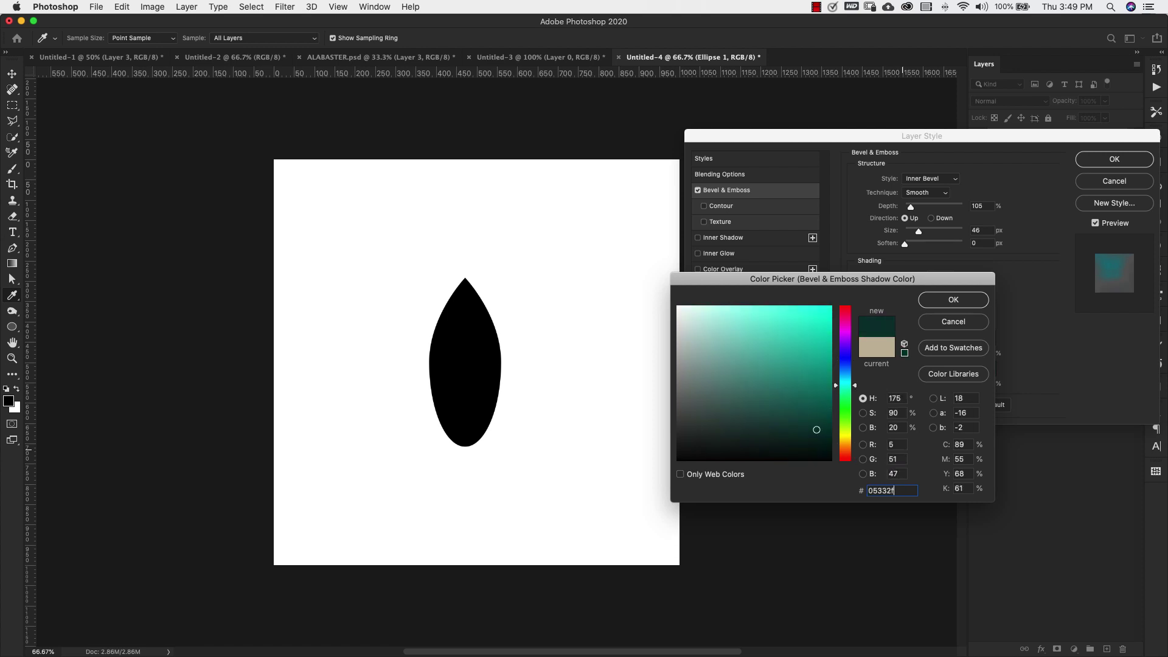
key("Return")
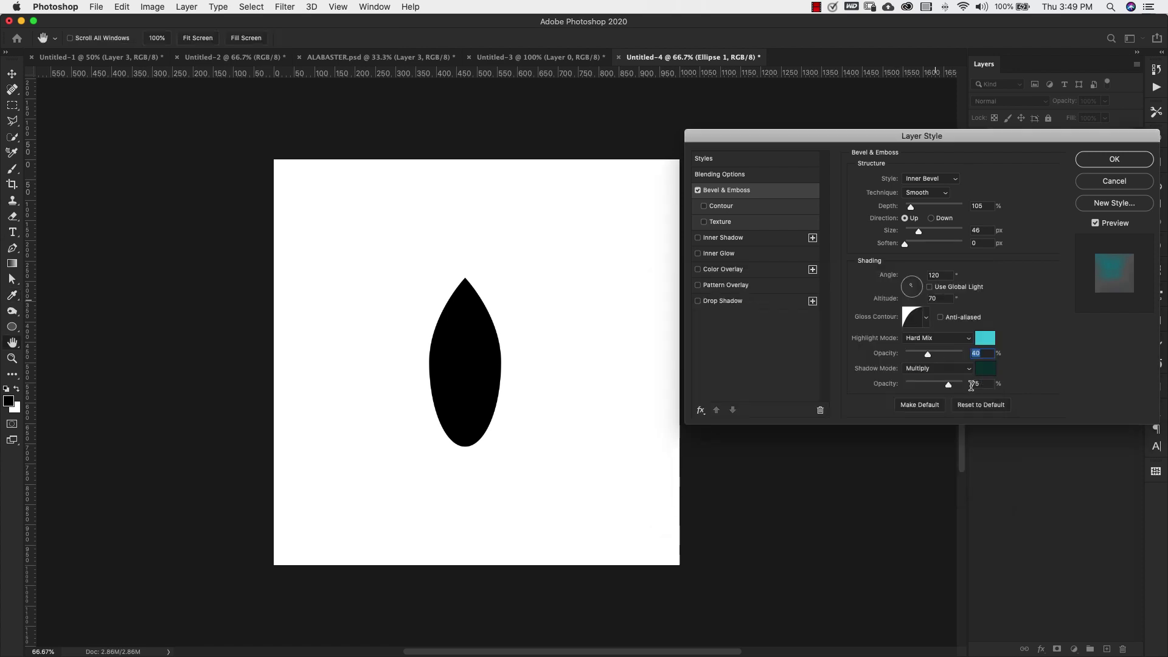
double_click(980, 384)
type("60")
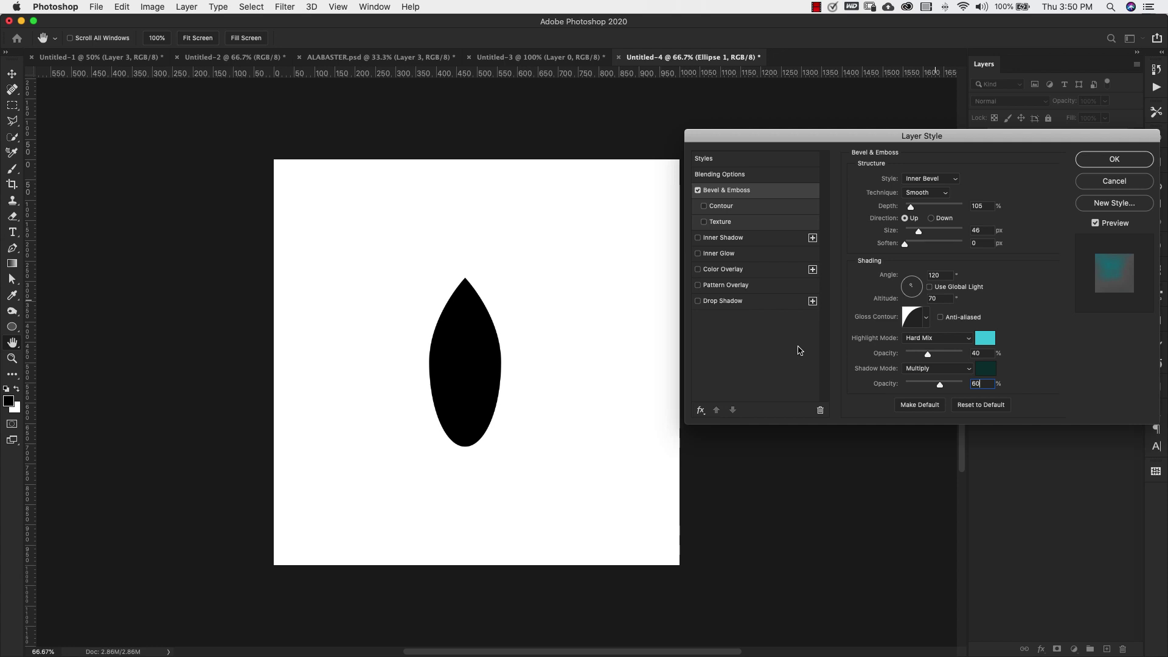
Step: Enable the bevel's Contour option with the Half Round contour and a range of 80%
left_click(704, 205)
left_click(721, 206)
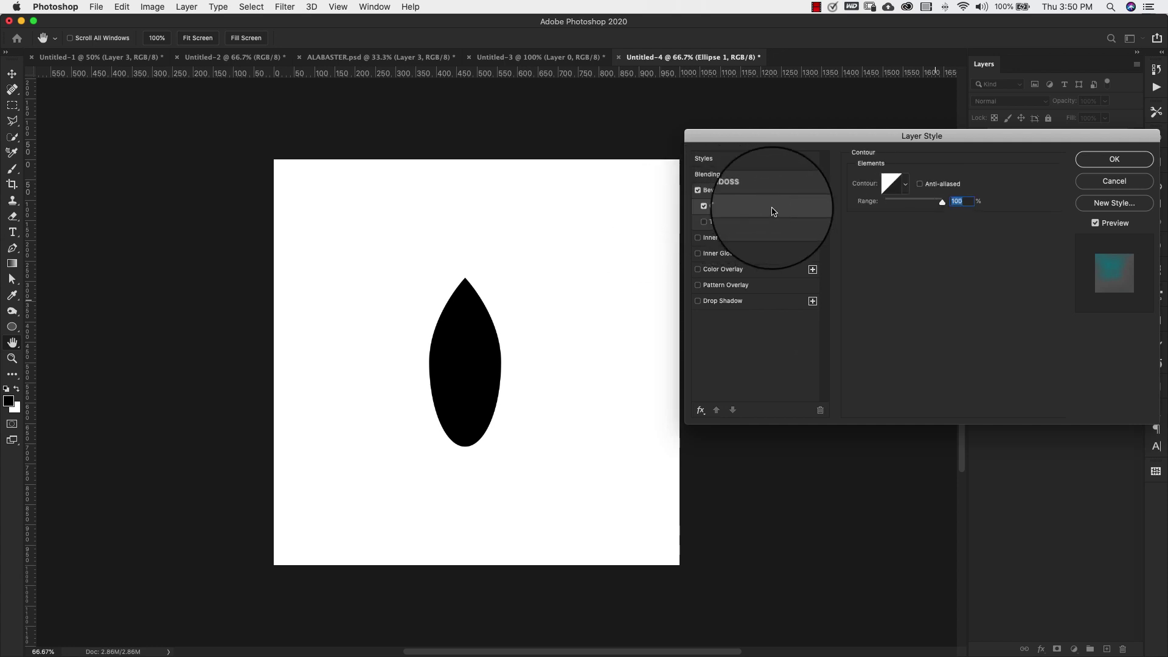
left_click(905, 184)
left_click(855, 231)
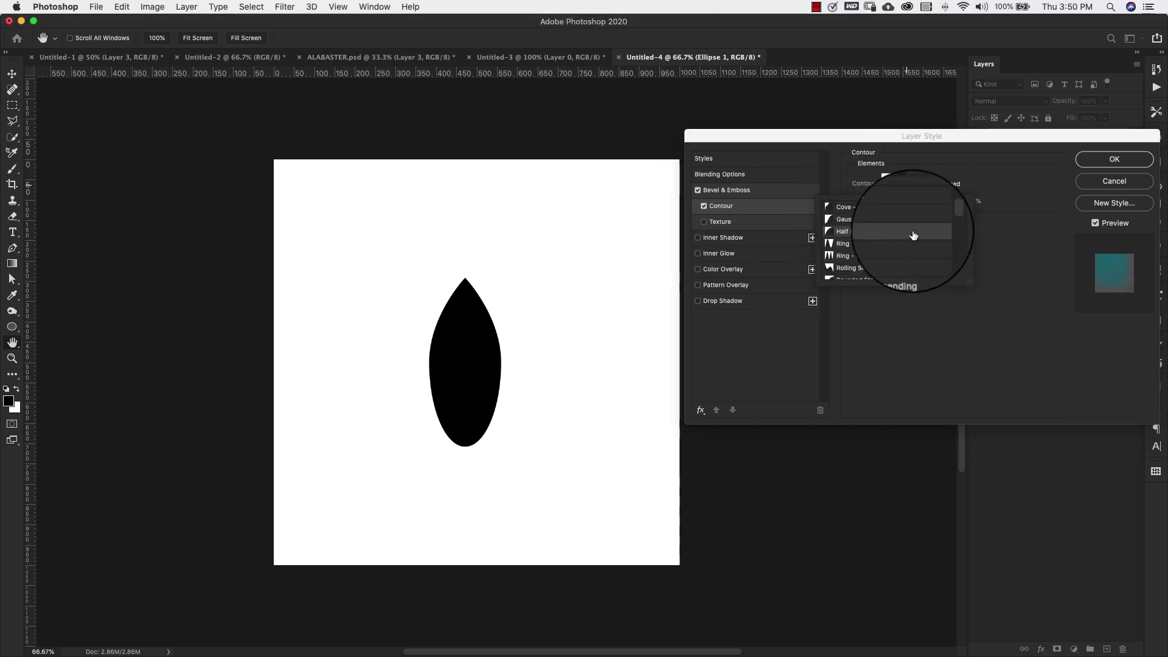
left_click(1009, 246)
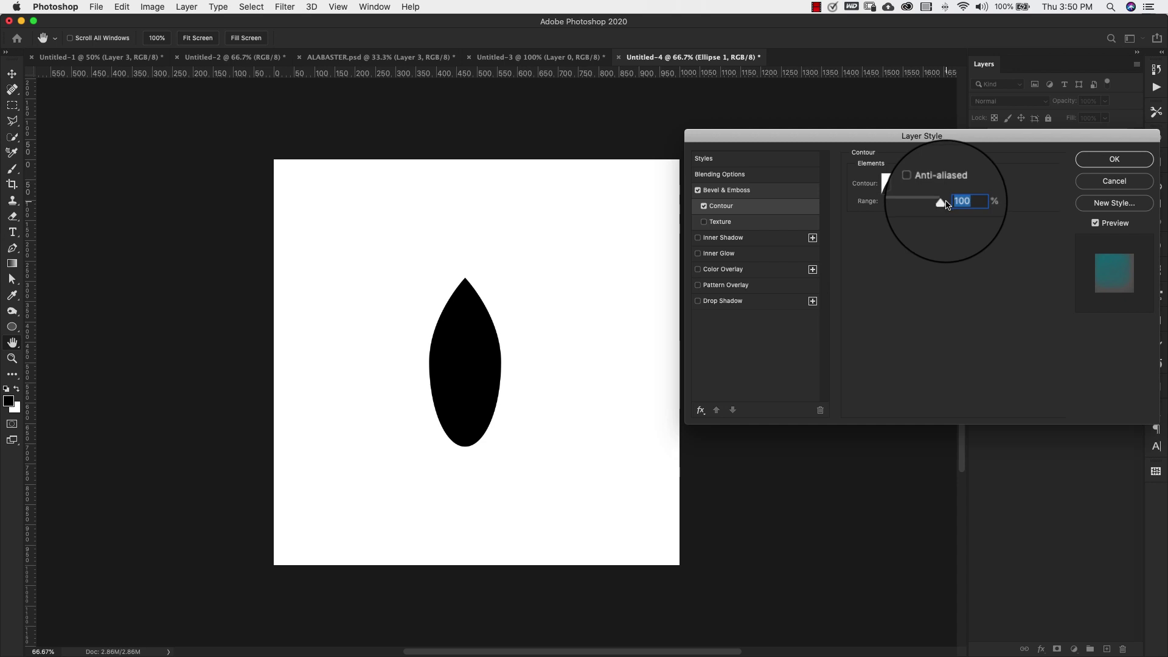
type("80")
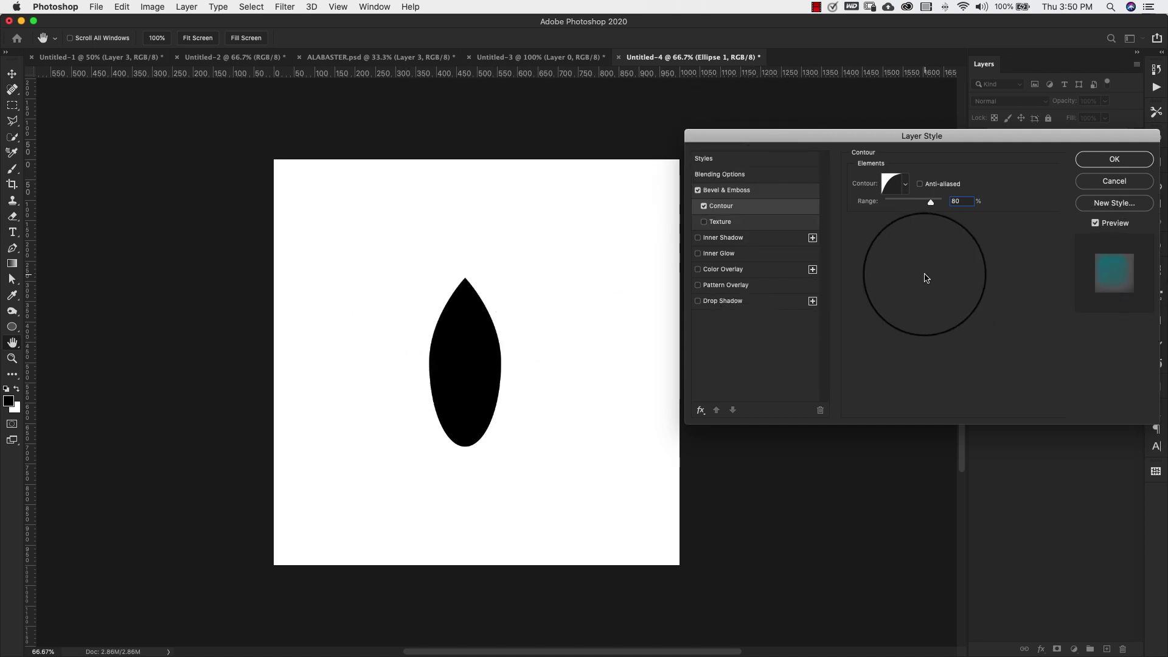
Step: Add a Pattern Overlay using the turquoise stone pattern, the last swatch in the pattern list
left_click(724, 286)
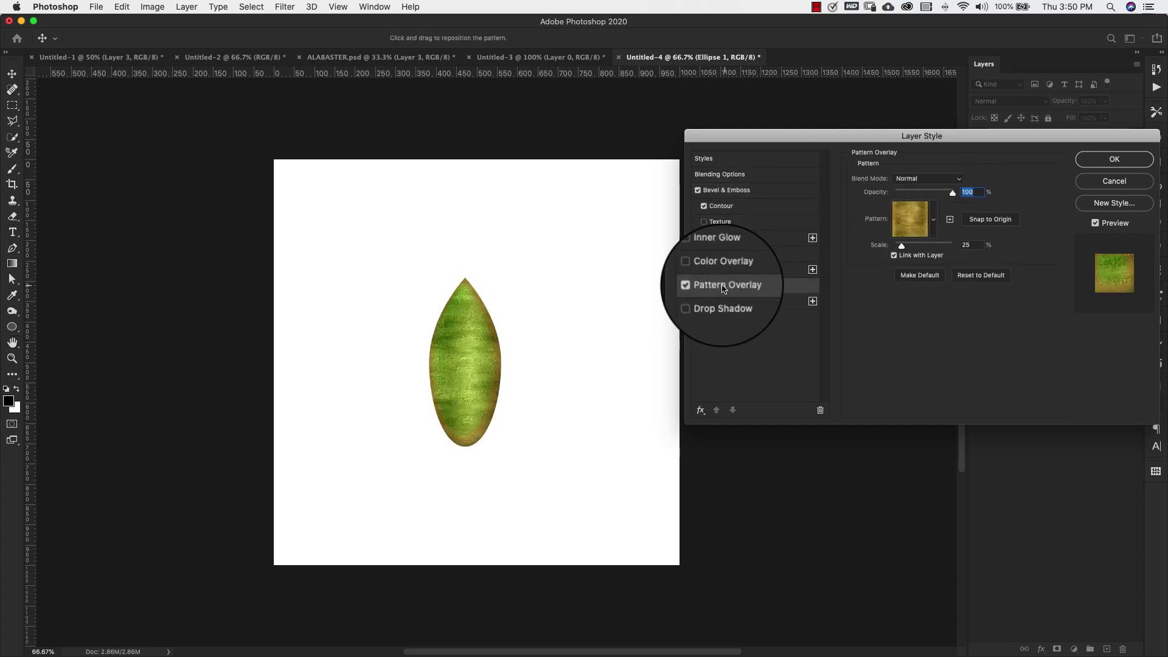
left_click(933, 220)
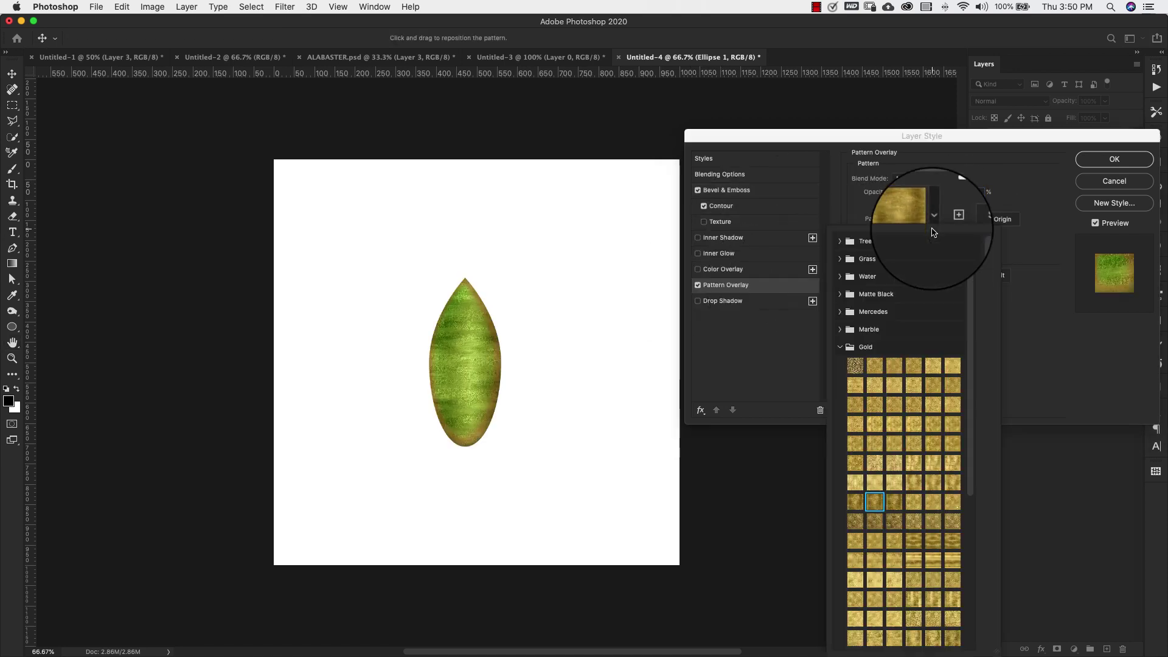
left_click(841, 347)
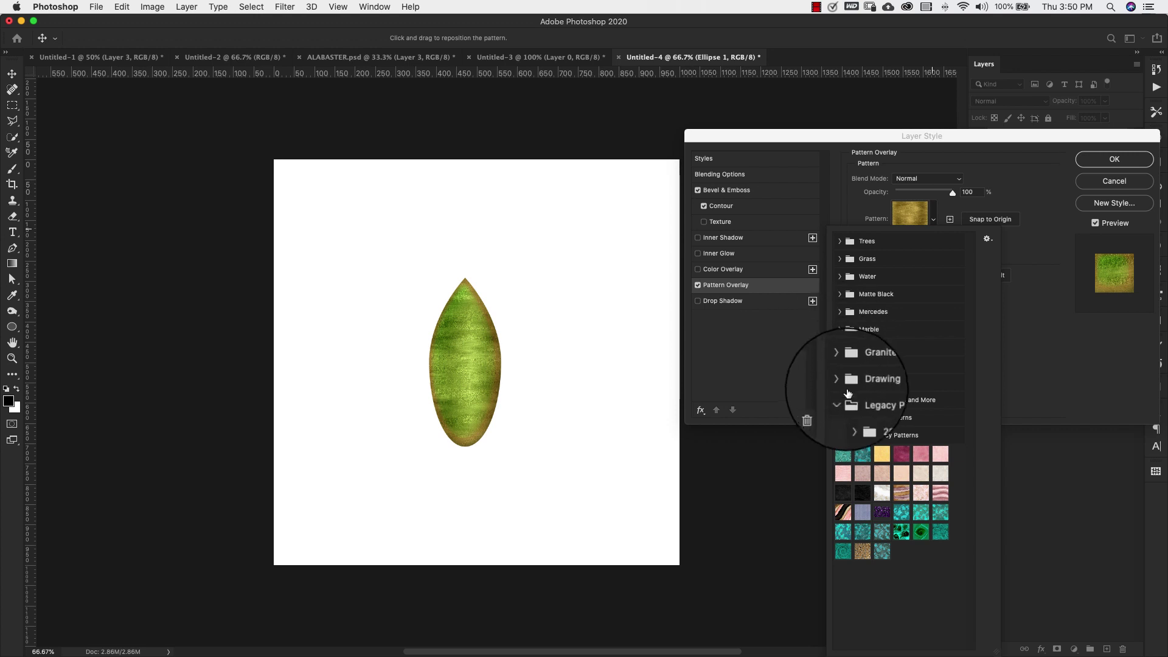
left_click(882, 551)
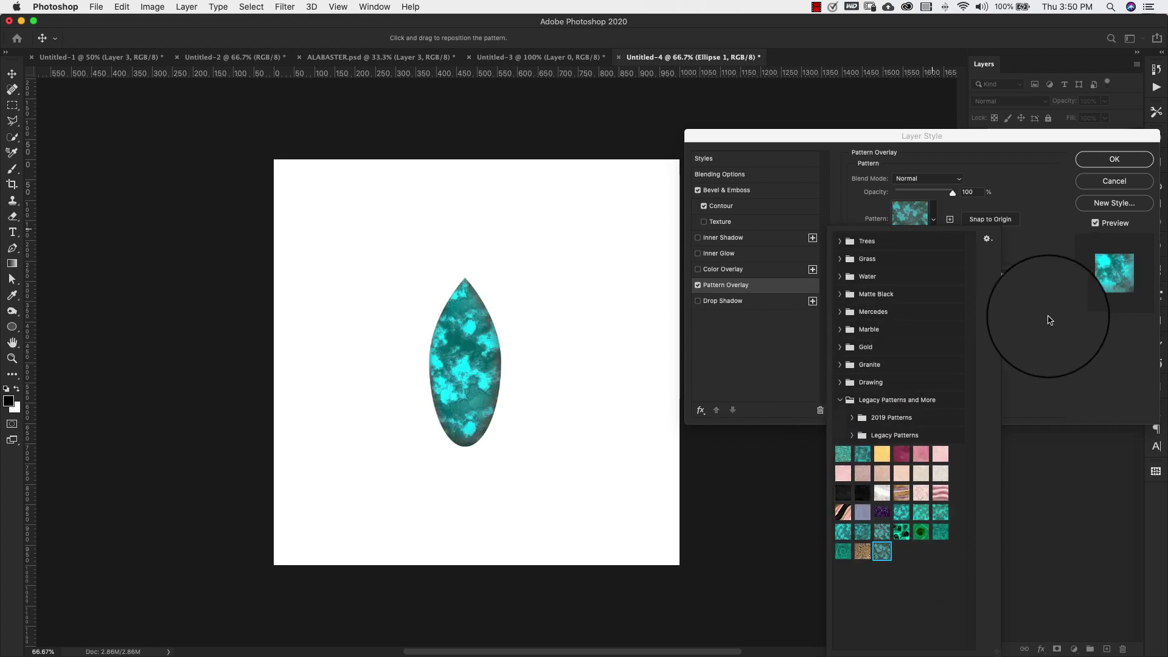
left_click(1056, 396)
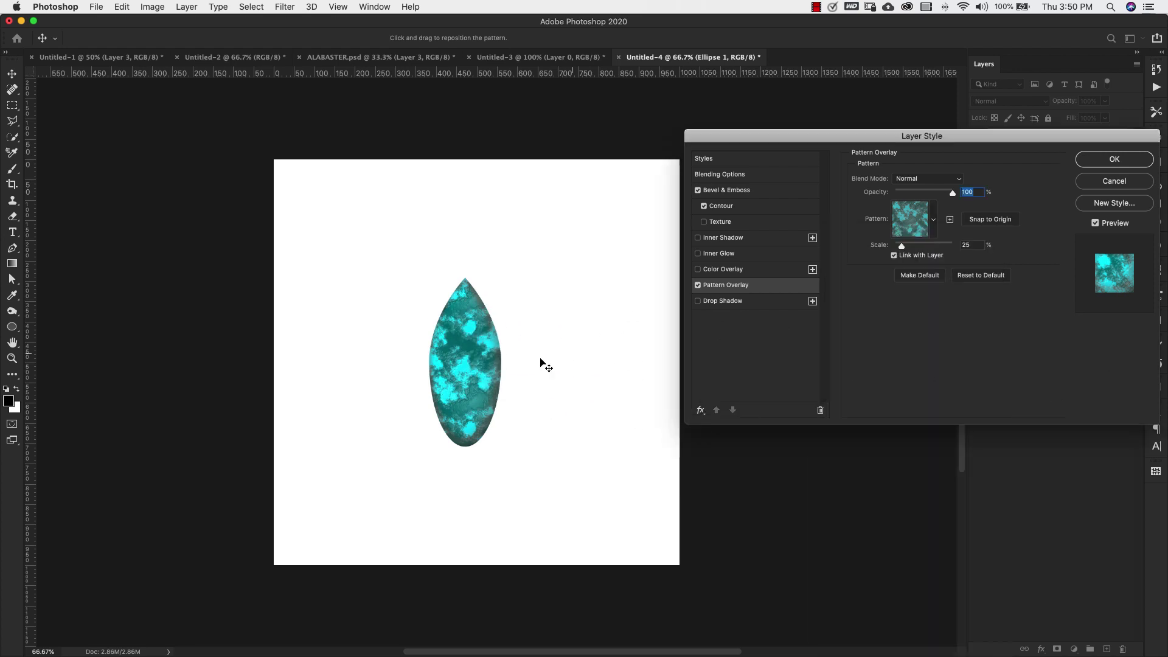
Step: Scale the overlay pattern to 50% and reposition it so bright turquoise fills the upper part of the stone
left_click_drag(467, 372, 475, 413)
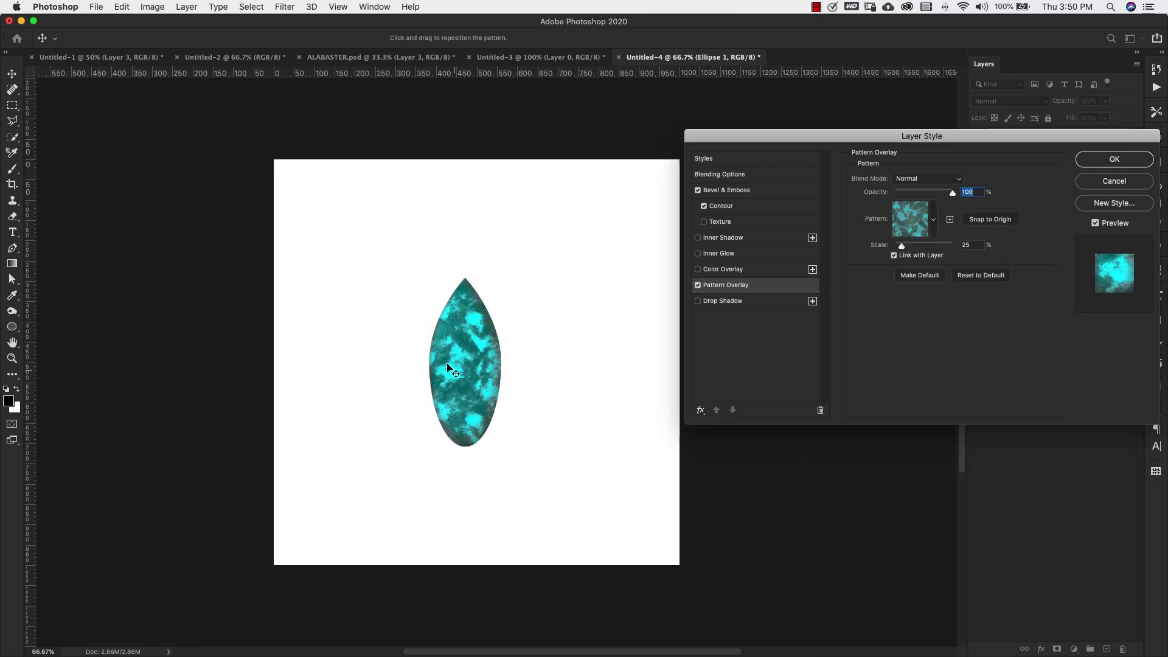
left_click(970, 244)
type("50")
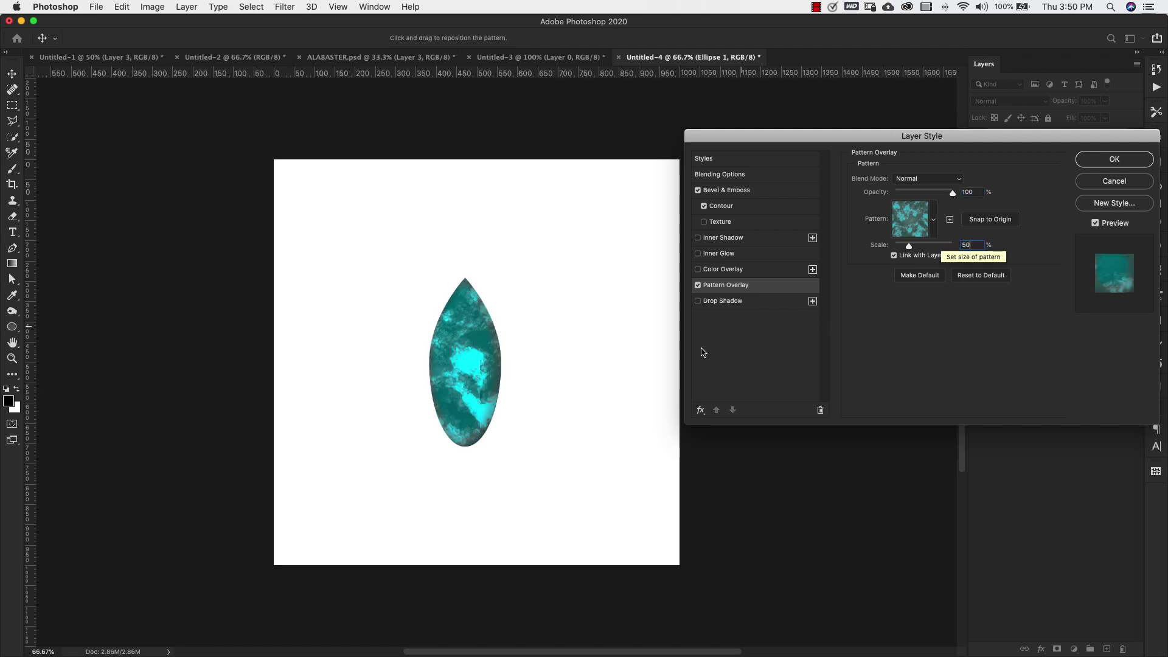
left_click_drag(475, 380, 507, 331)
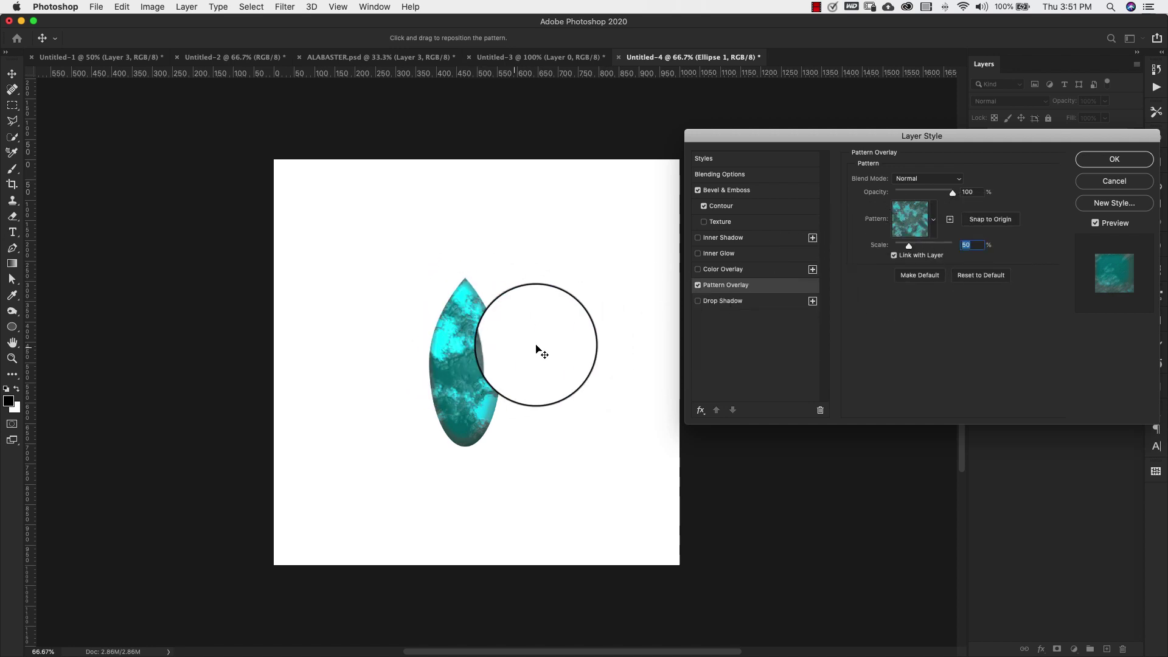
left_click(910, 349)
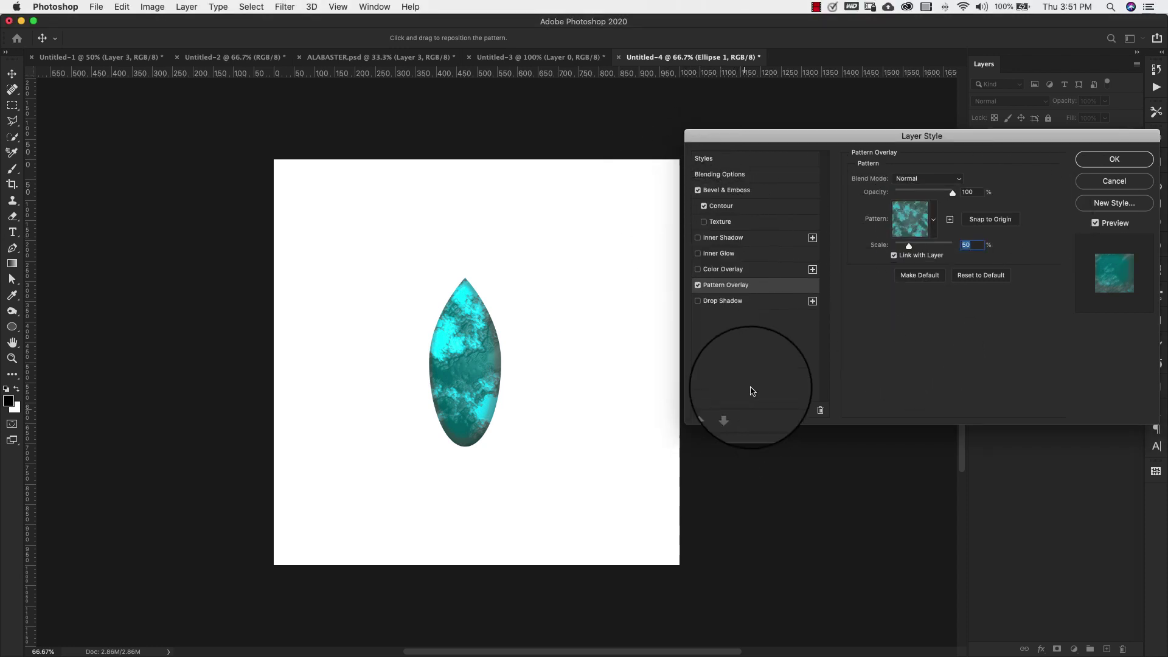
Step: Add a 3 px Stroke effect to the stone shape and set its fill type to Gradient
left_click(700, 410)
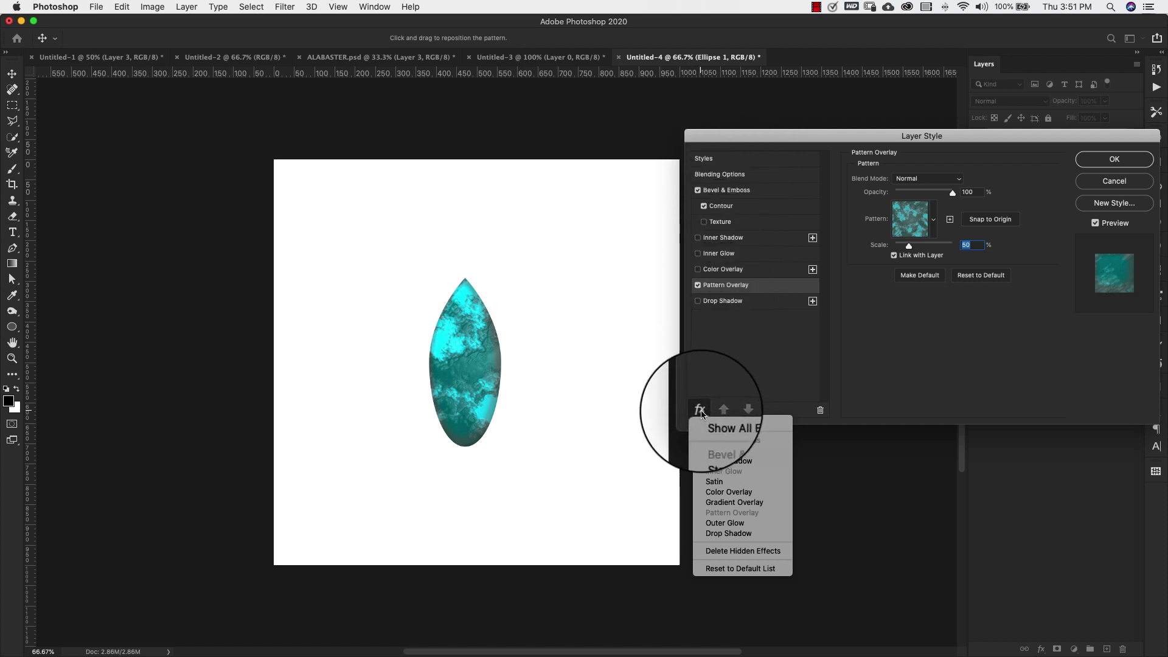
left_click(712, 447)
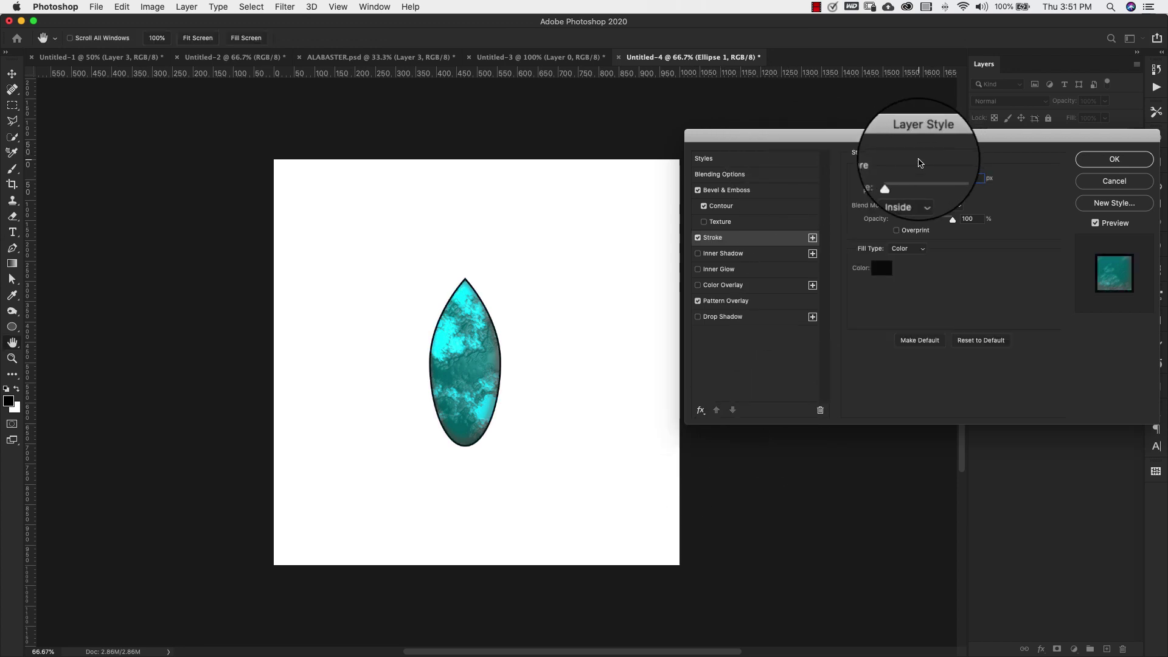
double_click(972, 178)
type("3")
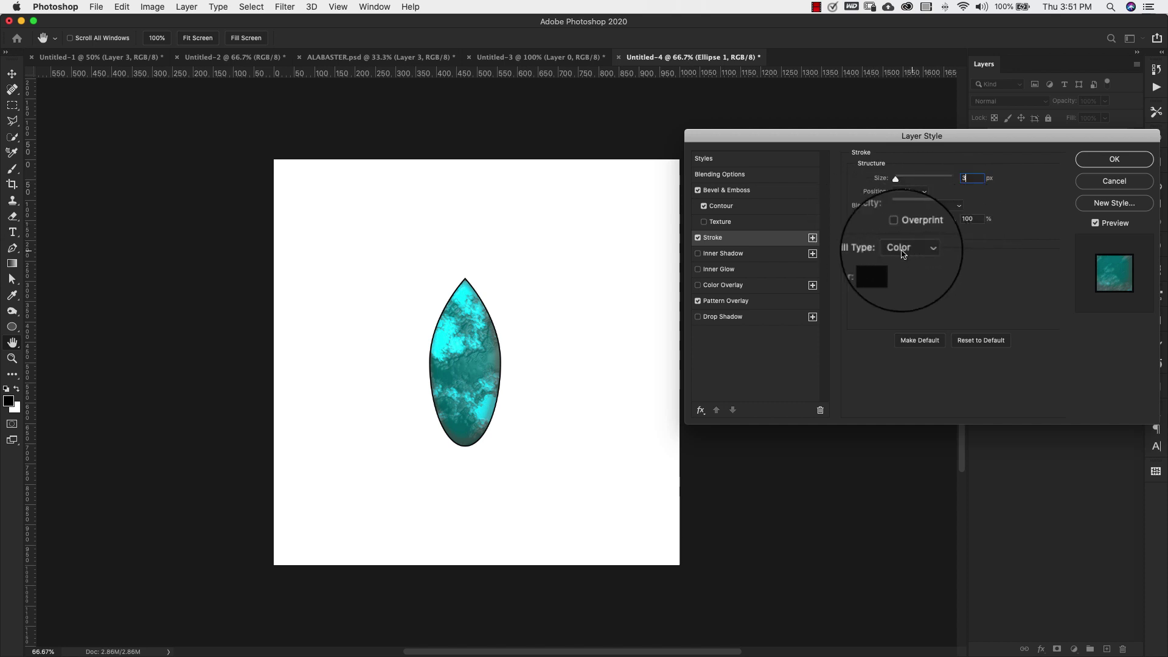
left_click(903, 254)
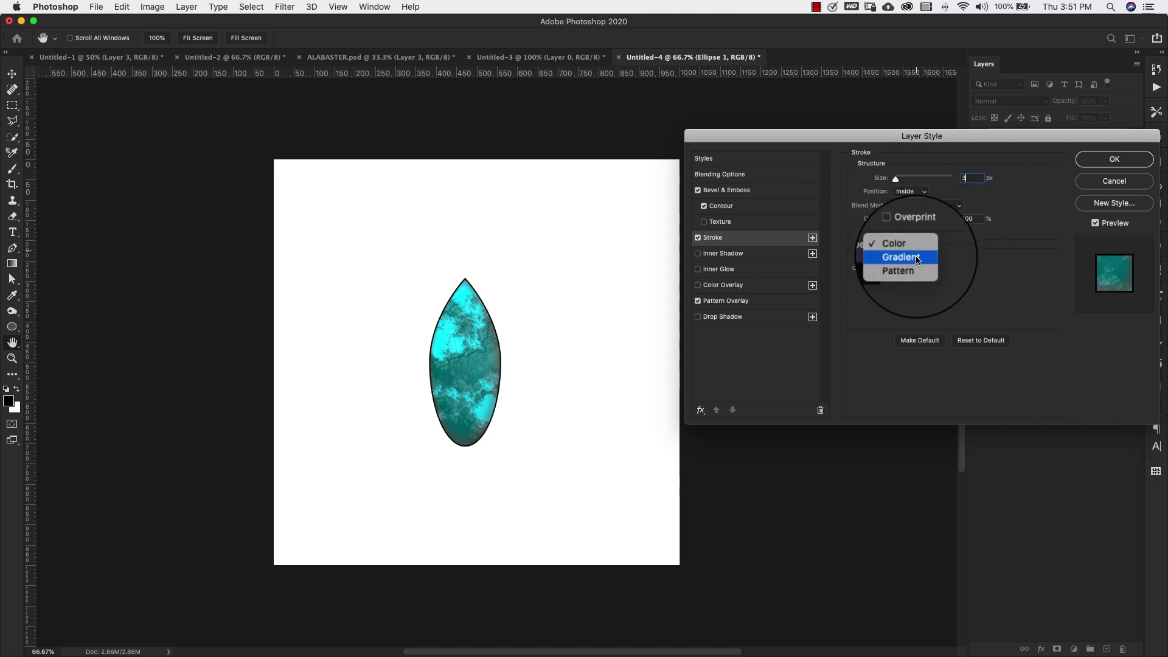
left_click(917, 257)
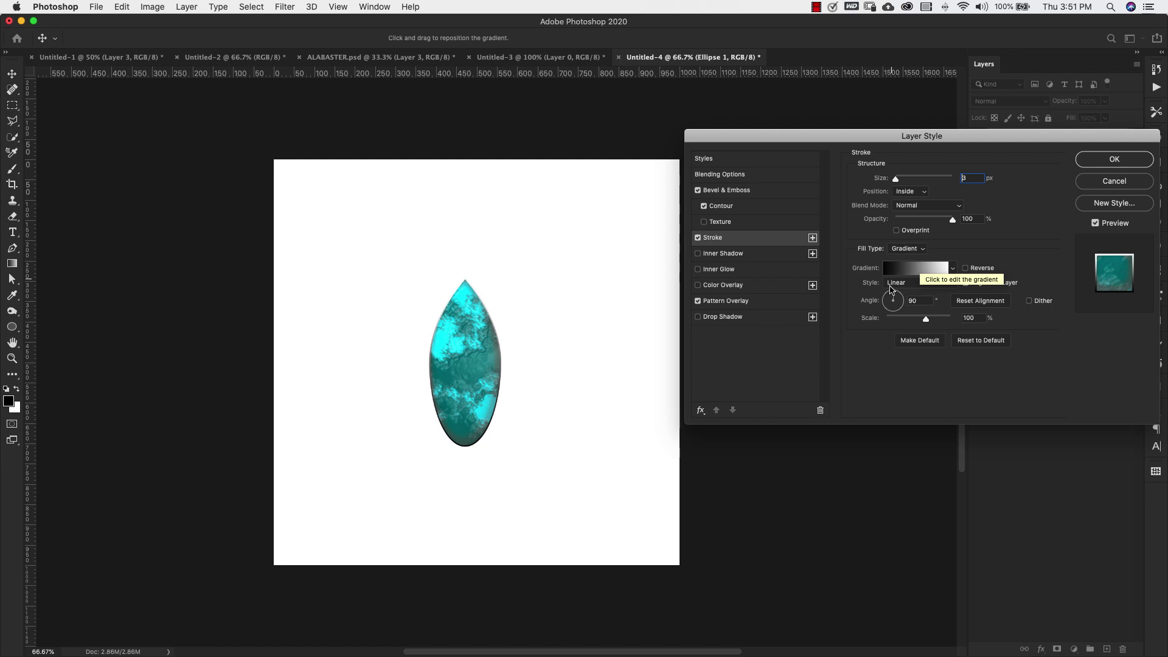
Step: Apply the Reflective Silver gradient preset to the stone's stroke
left_click(920, 270)
mouse_move(229, 70)
left_mouse_down()
mouse_move(367, 107)
mouse_move(329, 106)
left_mouse_up()
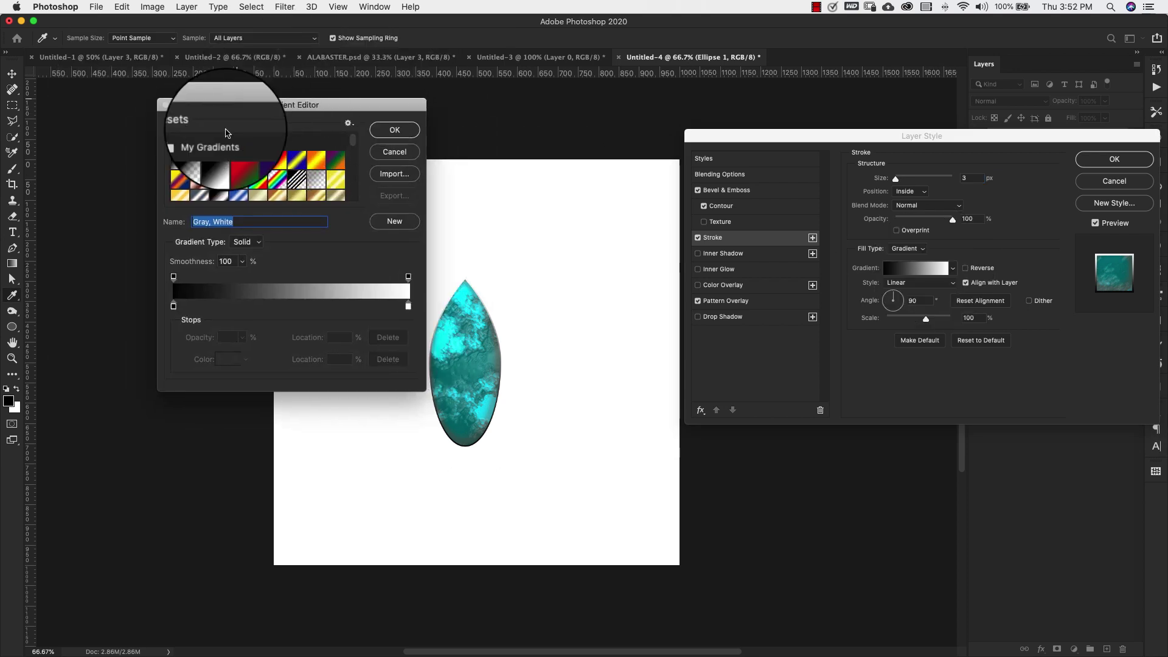
left_click_drag(356, 142, 357, 197)
scroll(358, 196, "down", 3)
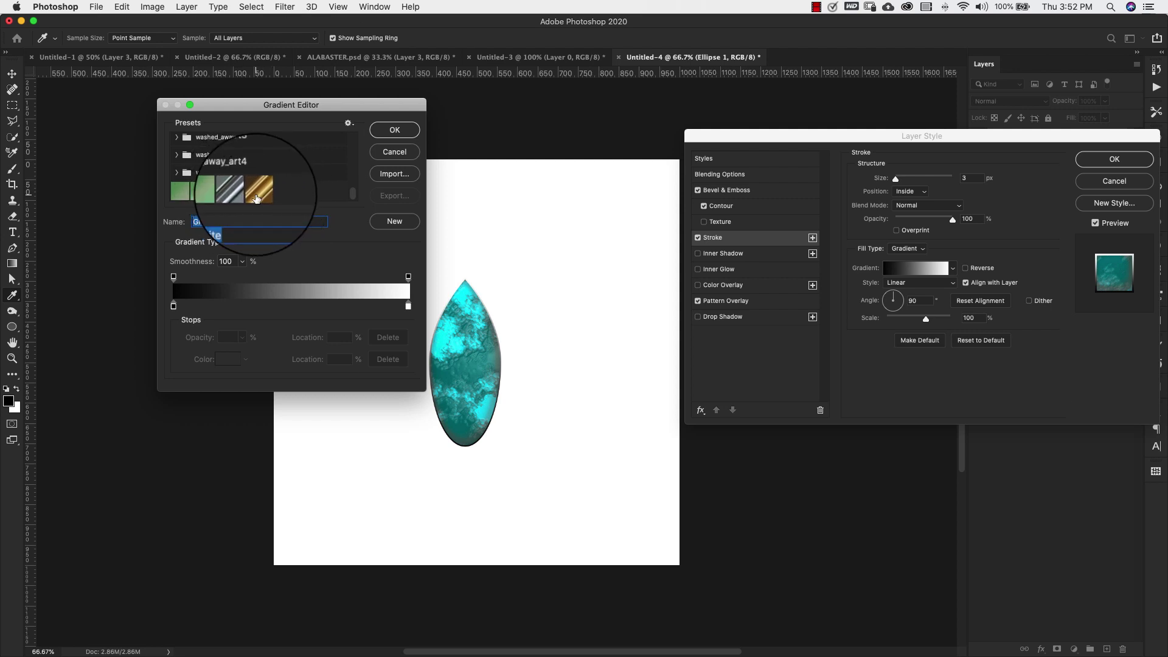
left_click(238, 193)
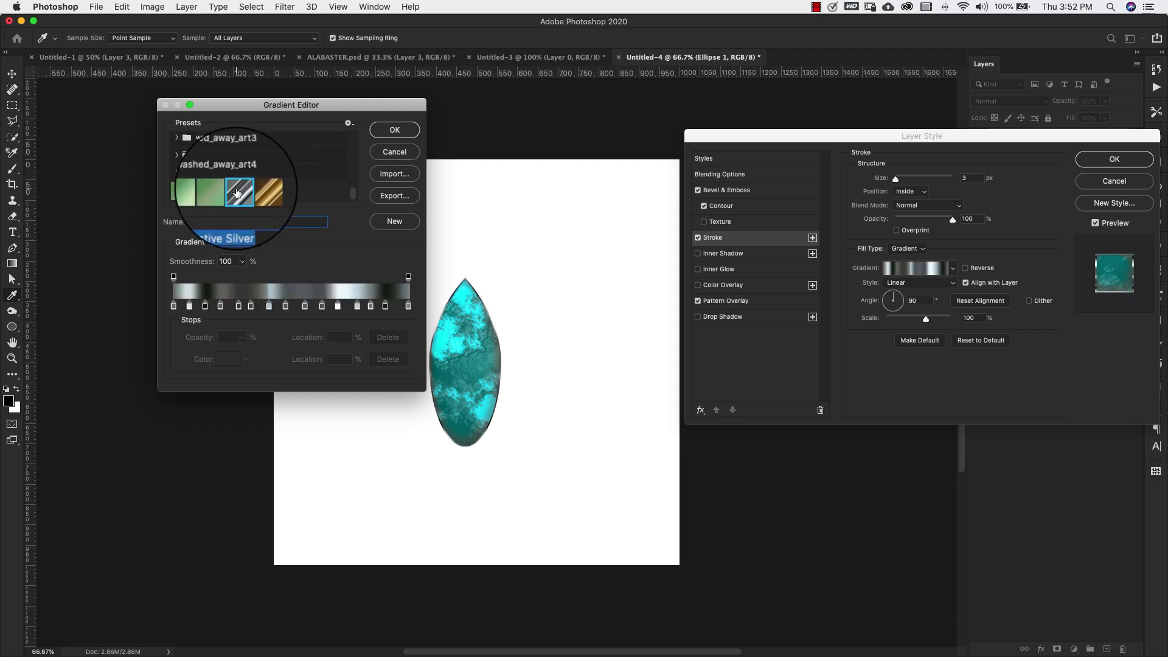
left_click(260, 195)
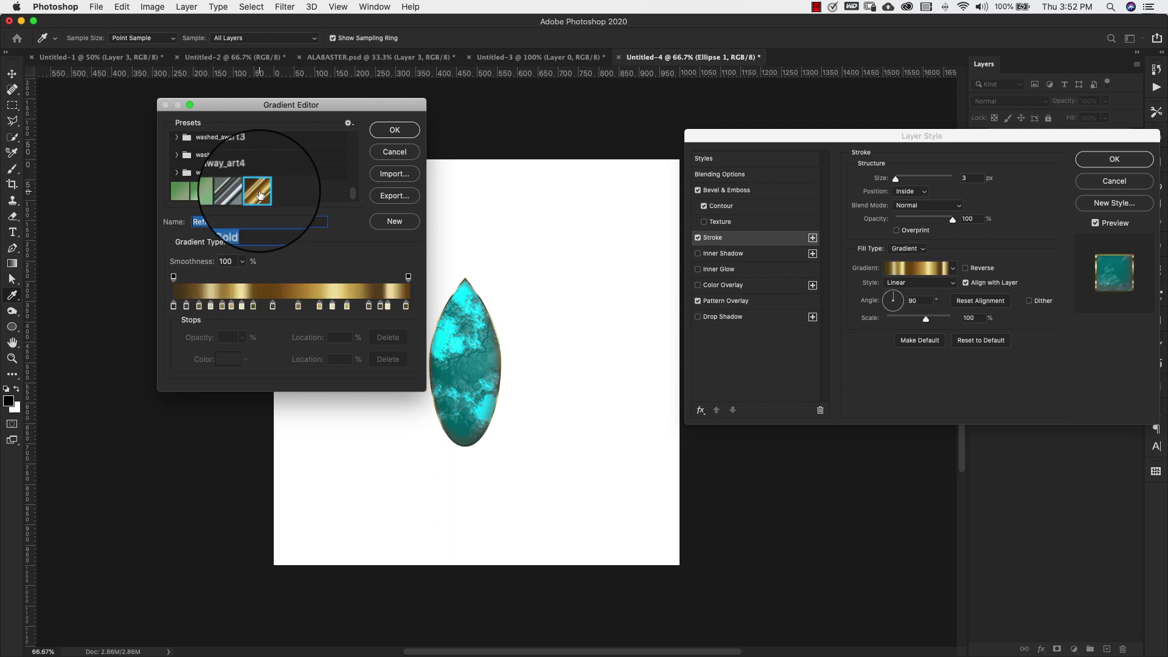
left_click(237, 194)
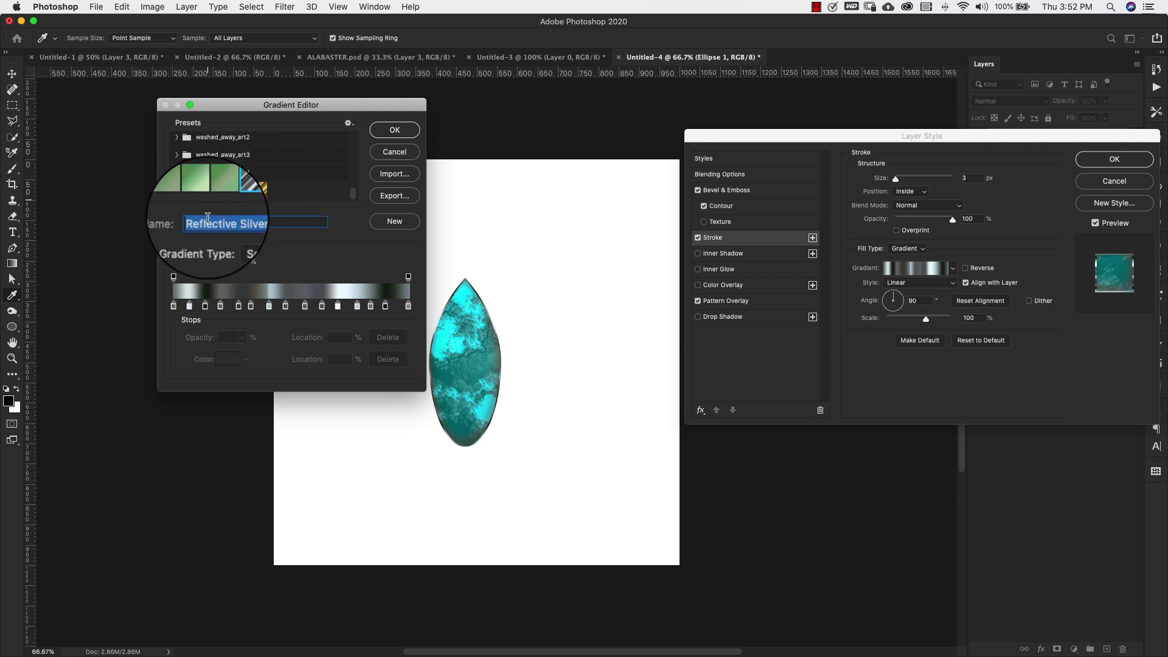
left_click(395, 130)
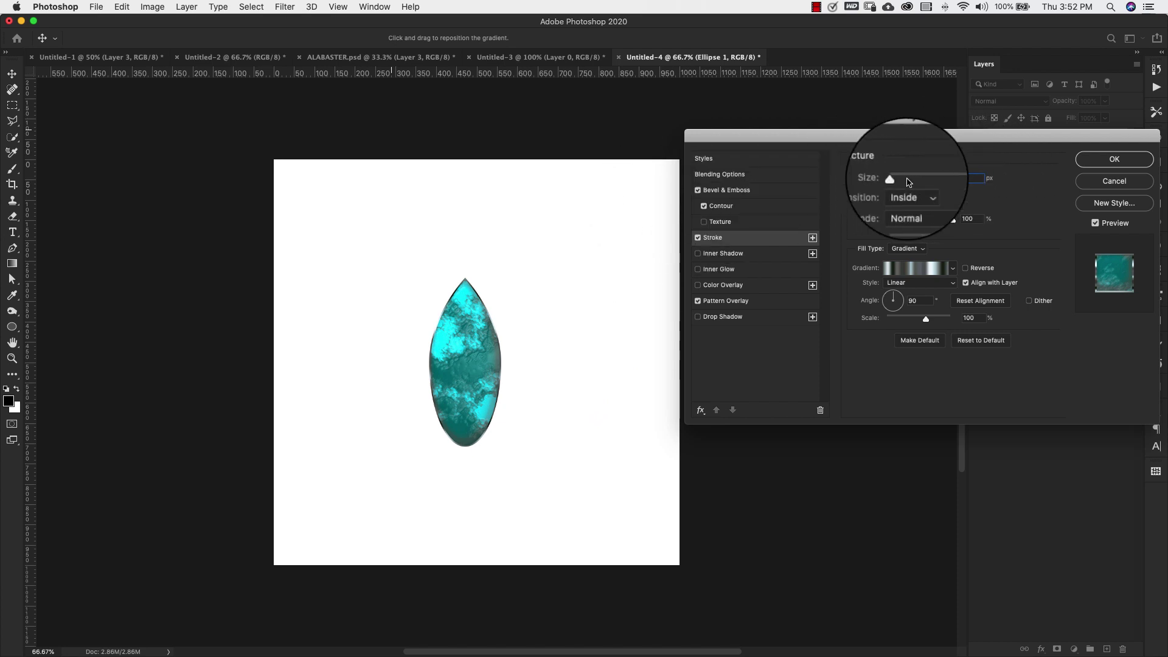
Step: Set the stroke size to 5 px and its gradient scale to 66%
left_click_drag(895, 182, 897, 182)
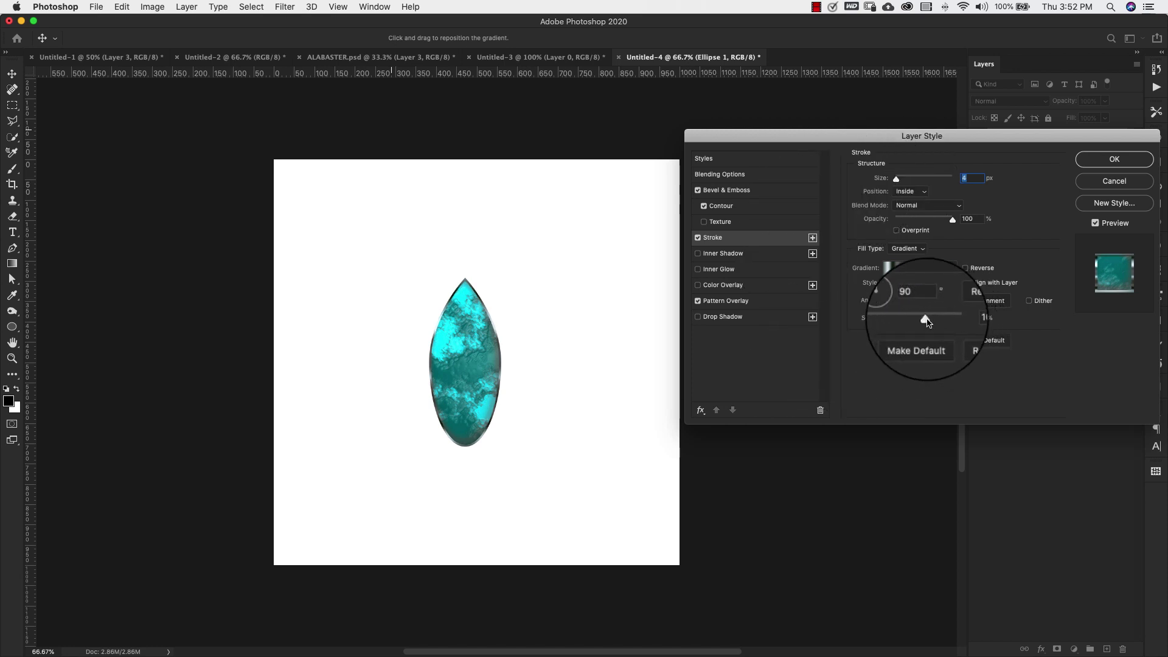
mouse_move(927, 321)
left_mouse_down()
mouse_move(952, 321)
mouse_move(903, 321)
left_mouse_up()
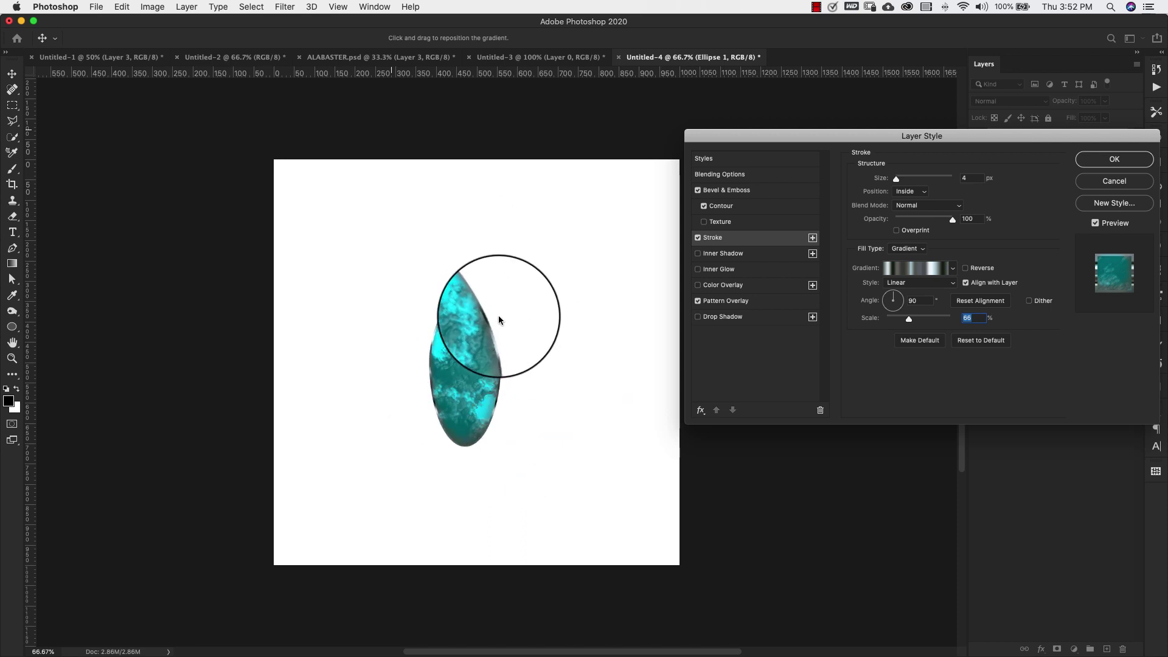
left_click_drag(896, 179, 897, 181)
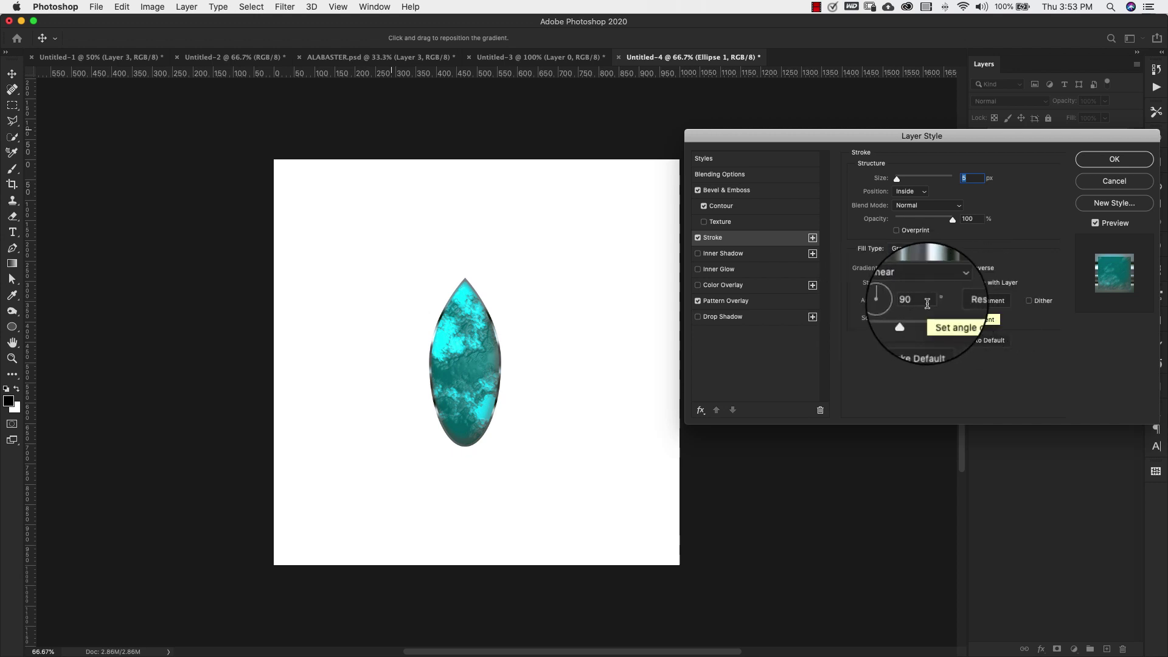
key("Tab")
key("Tab")
key("Tab")
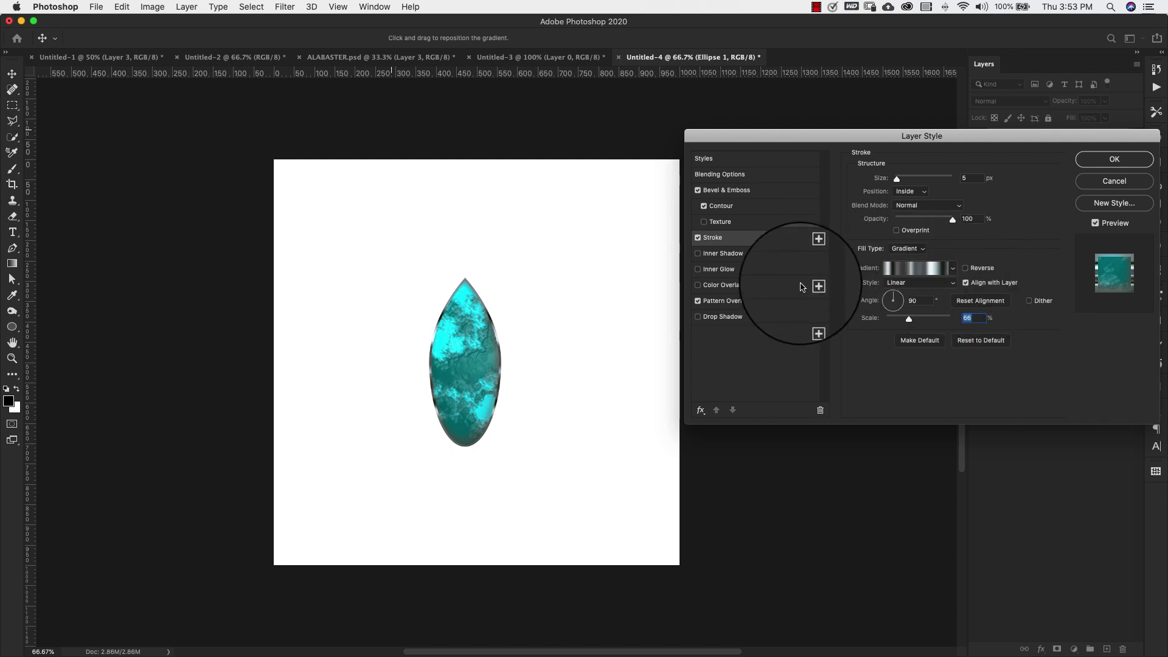
Step: Add an Inner Shadow effect in Multiply mode with the color #b1b0aa
left_click(716, 253)
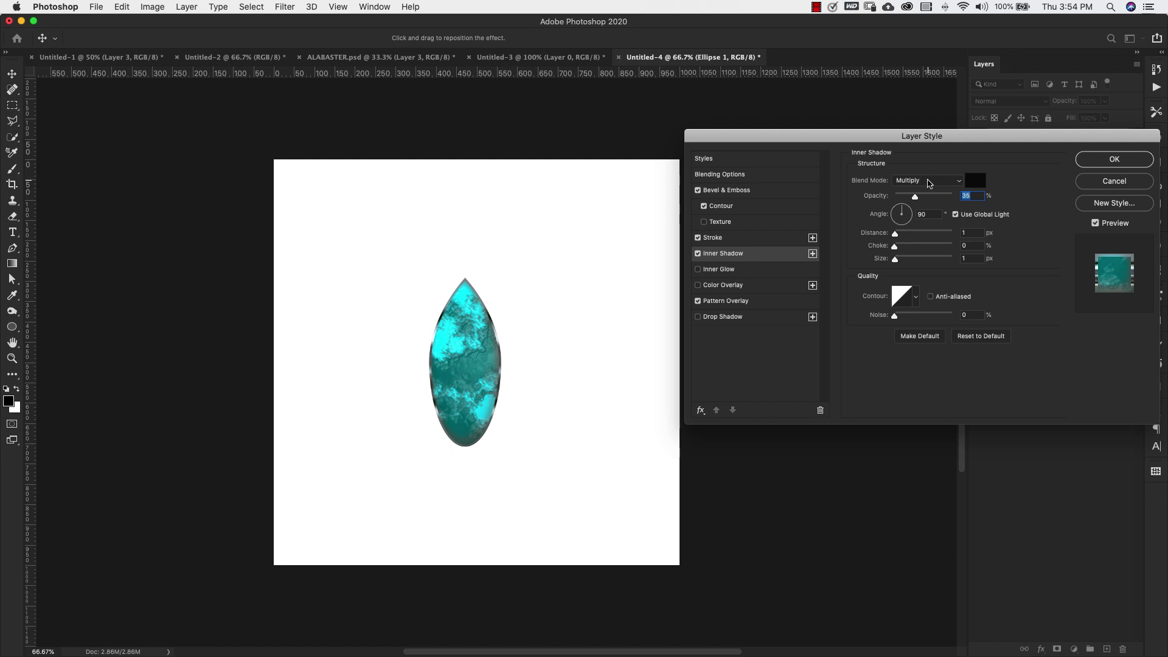
left_click(976, 181)
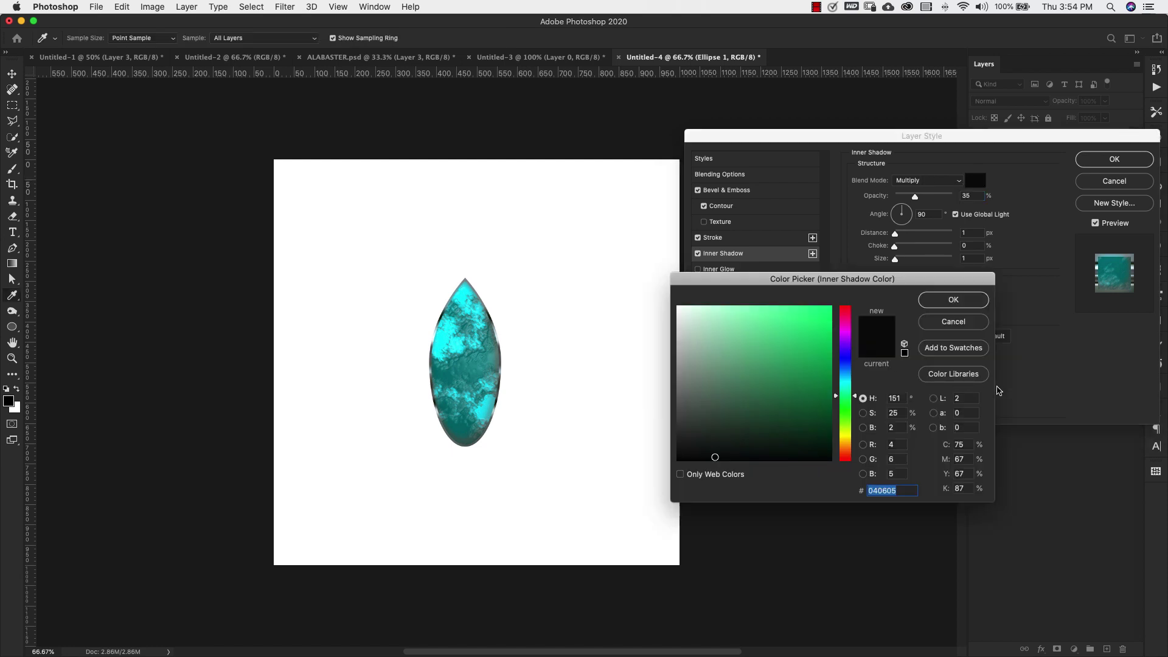
type("b1b")
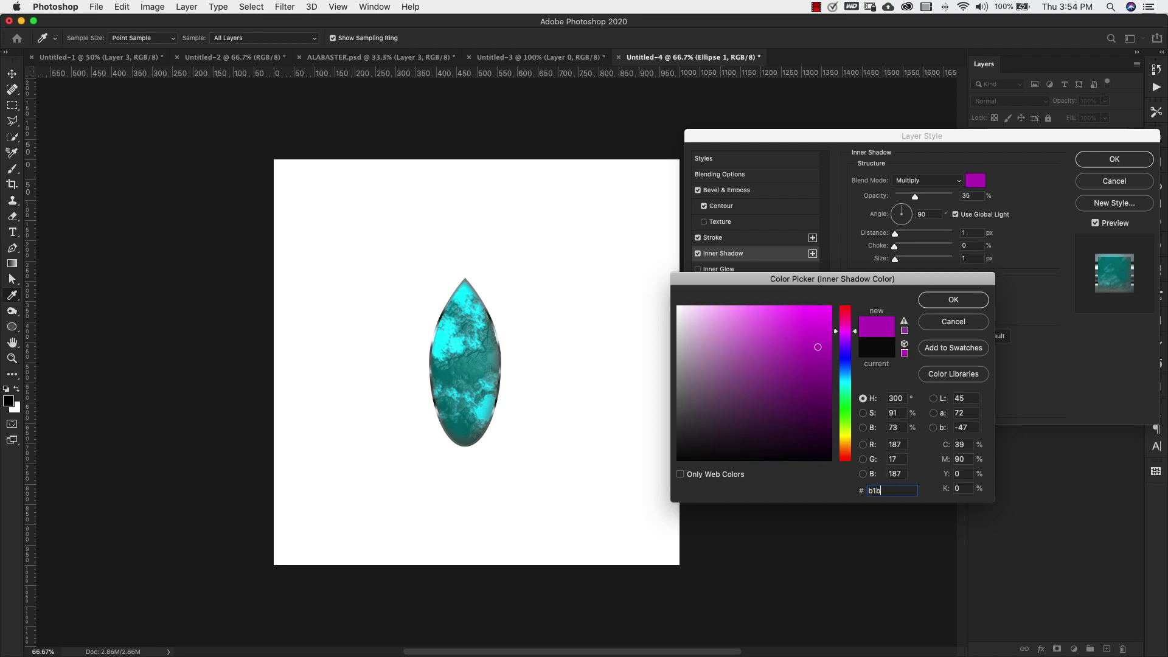
type("0aa")
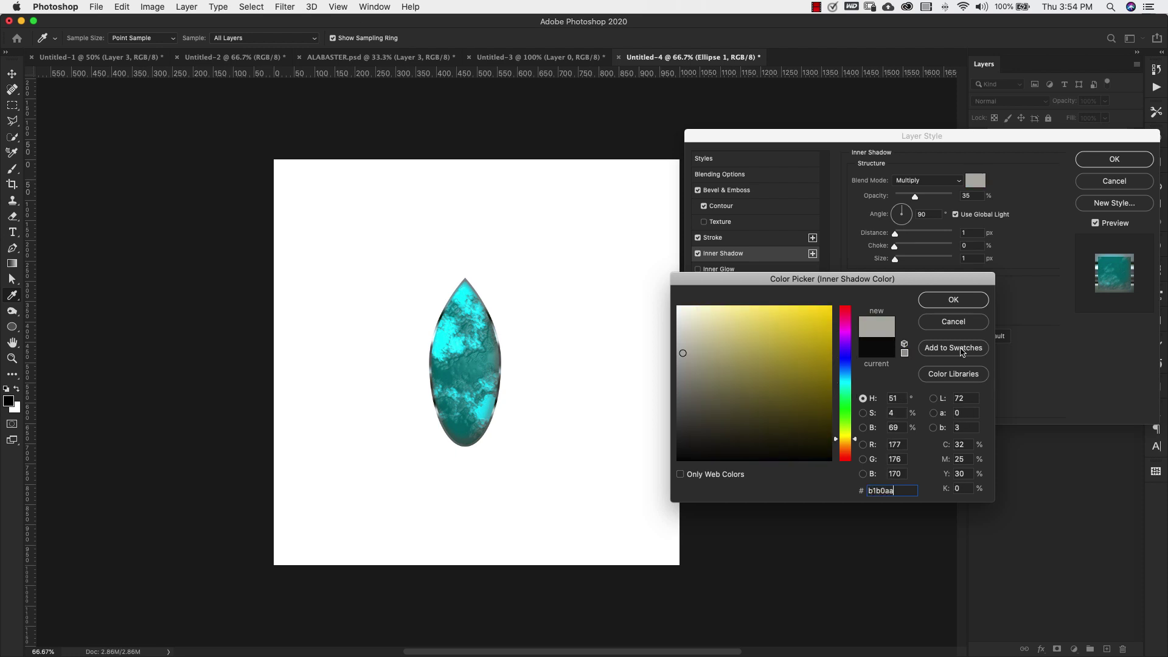
left_click(935, 299)
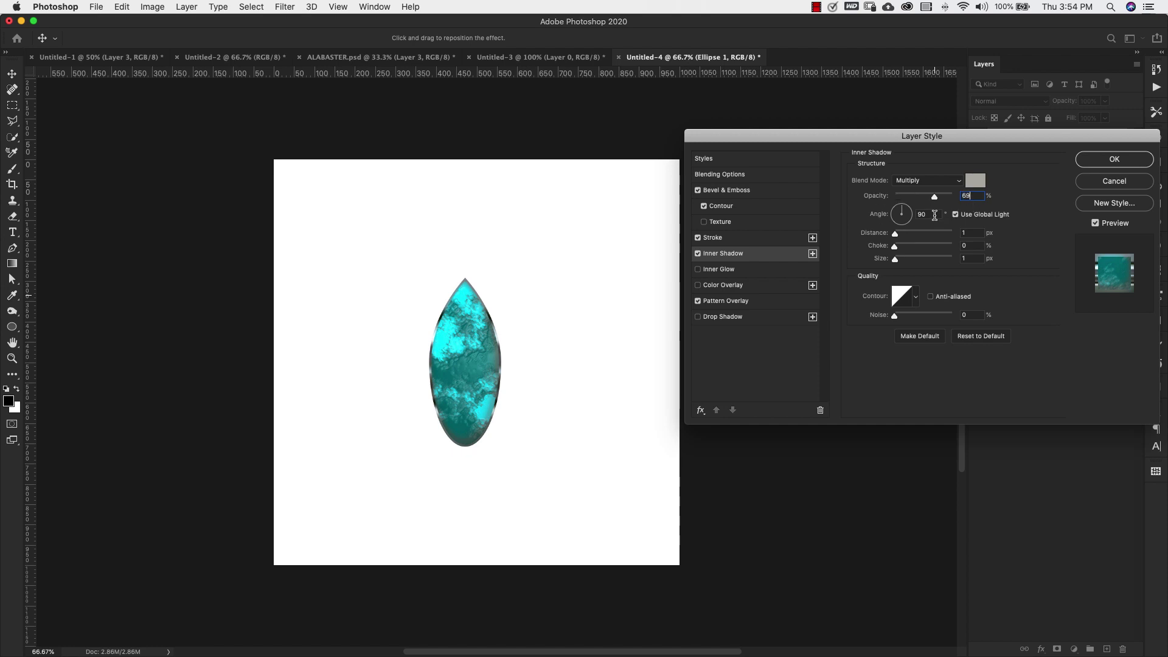
Step: Set the inner shadow to 69% opacity, a -97° angle without global light, 44 px distance, 32% choke and 27 px size
type("-97")
type("44")
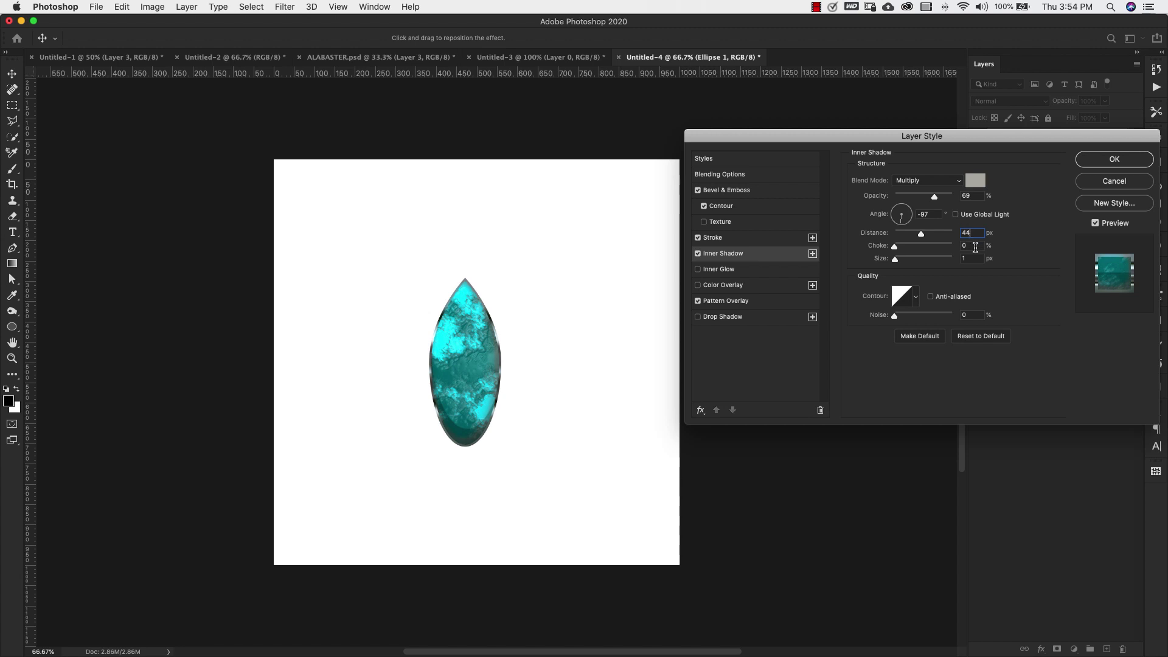
type("32")
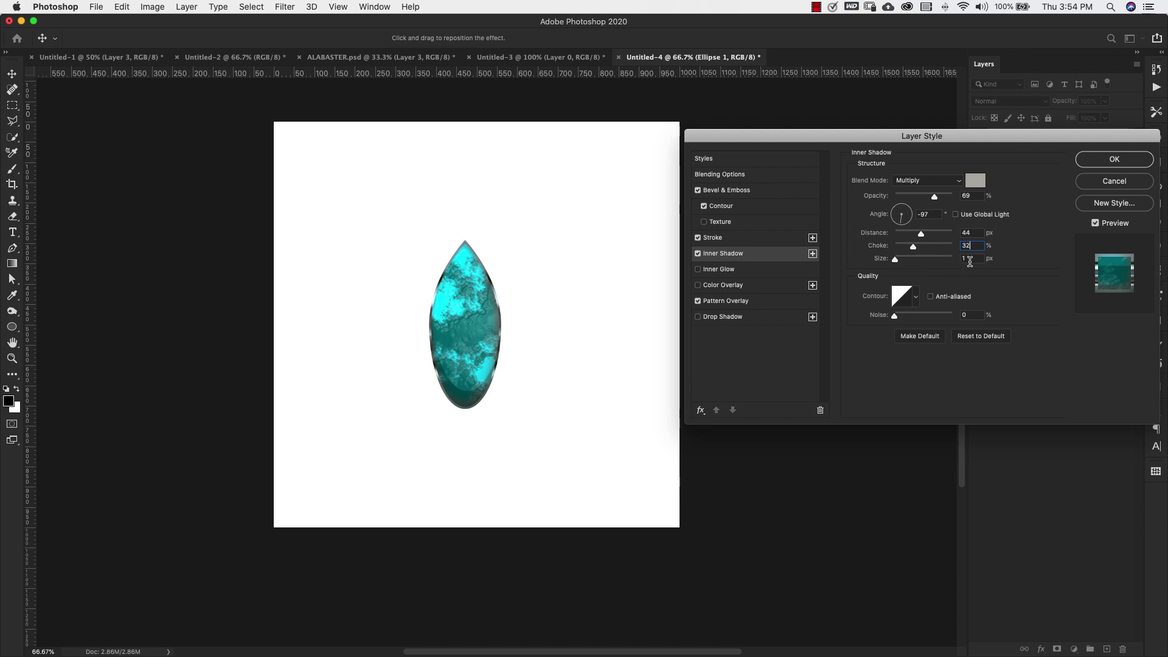
type("27")
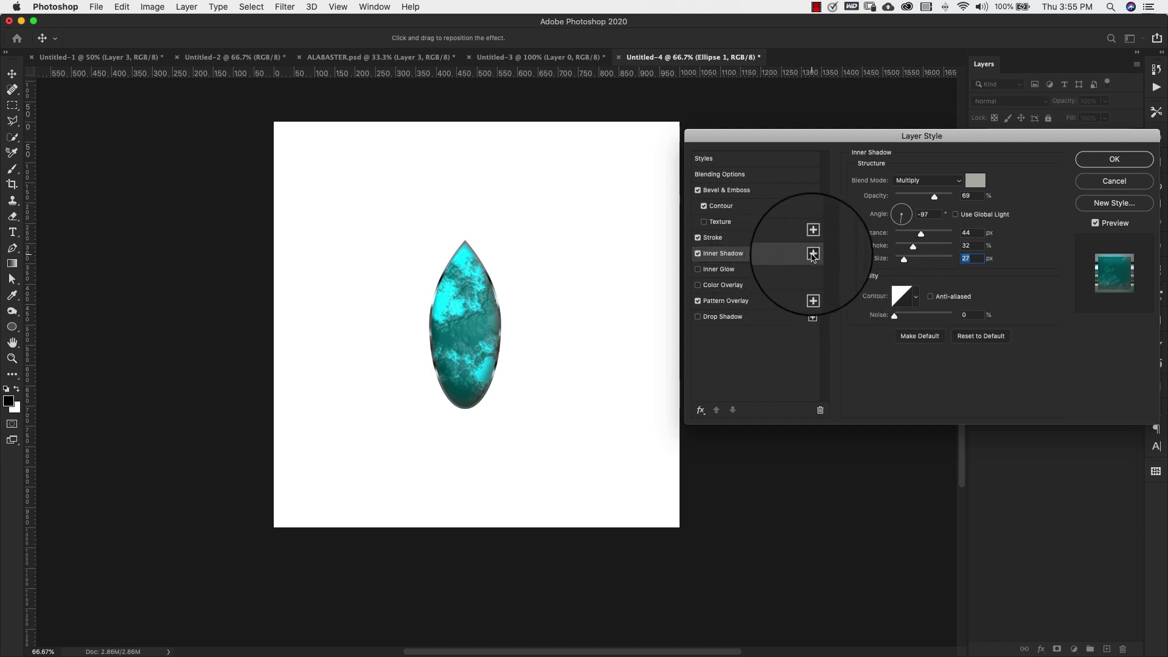
Step: Add a second Inner Shadow and give the lower of the two the color #b1b0aa, 54% opacity and an 87° angle
left_click(814, 254)
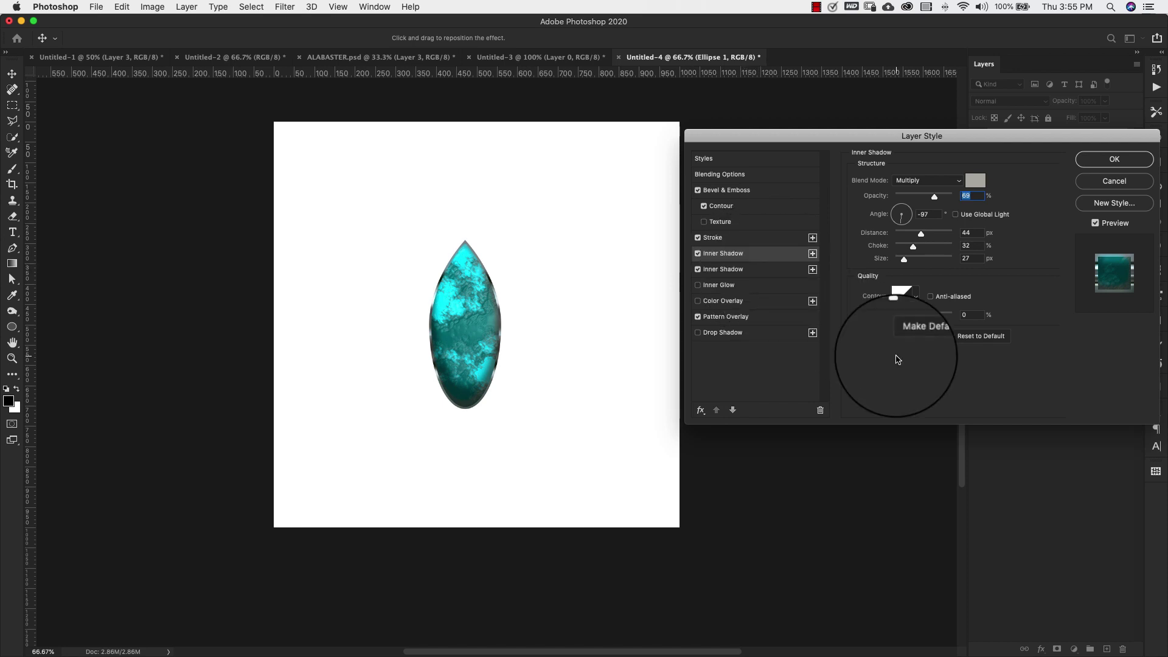
left_click(760, 269)
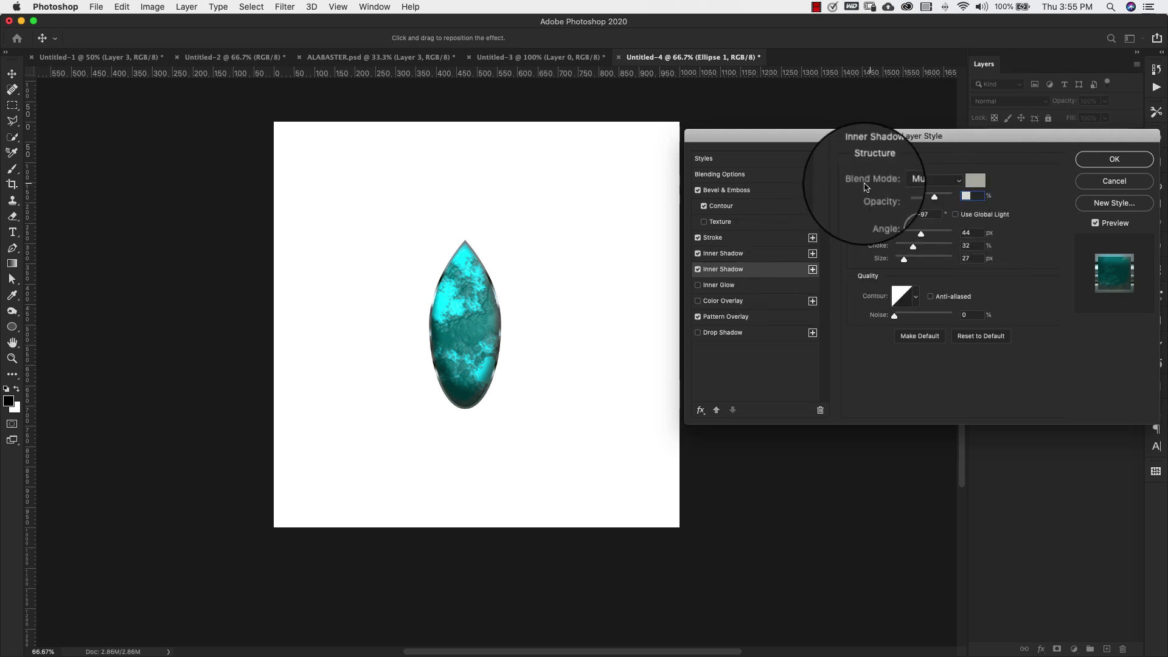
left_click(964, 186)
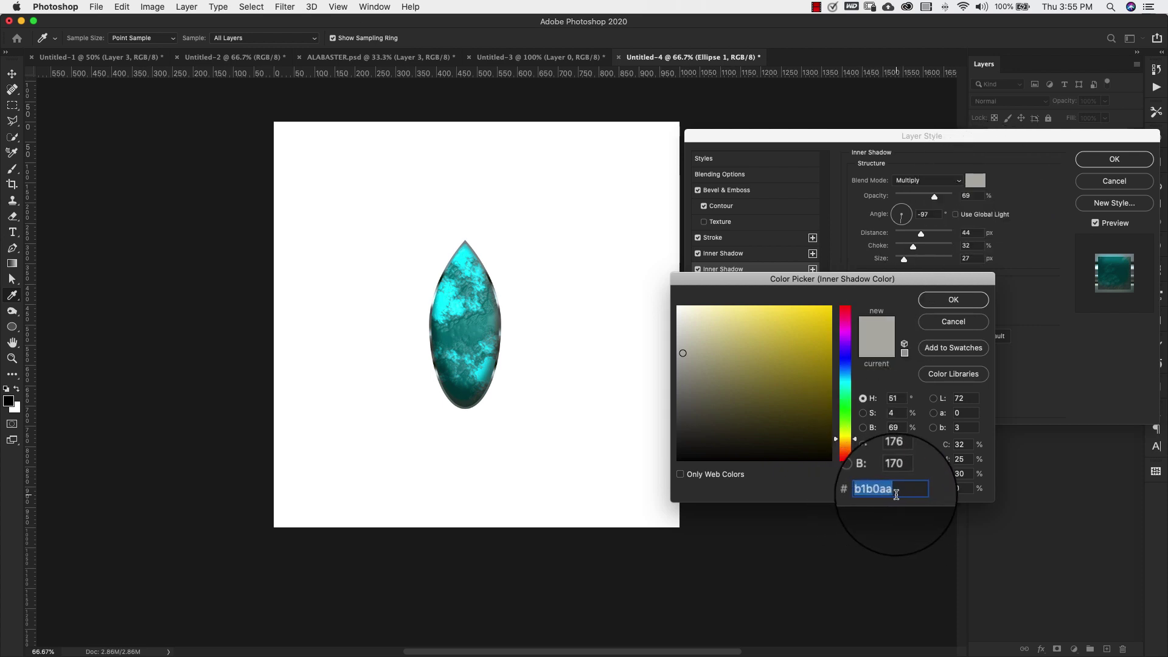
left_click(935, 304)
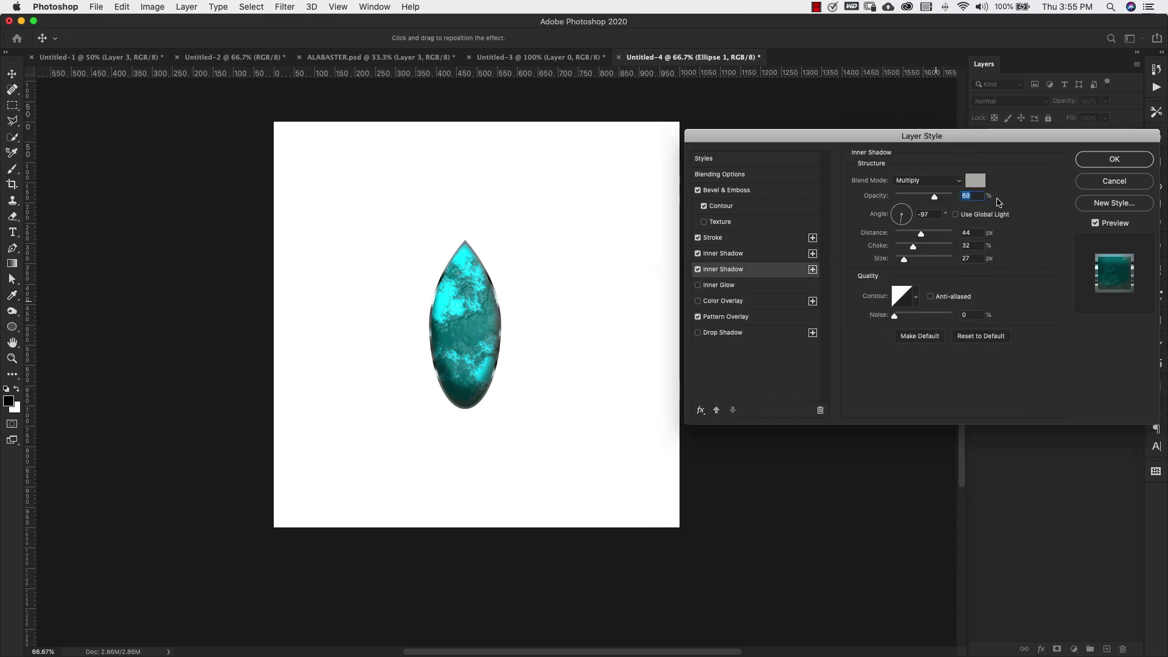
type("54")
type("87")
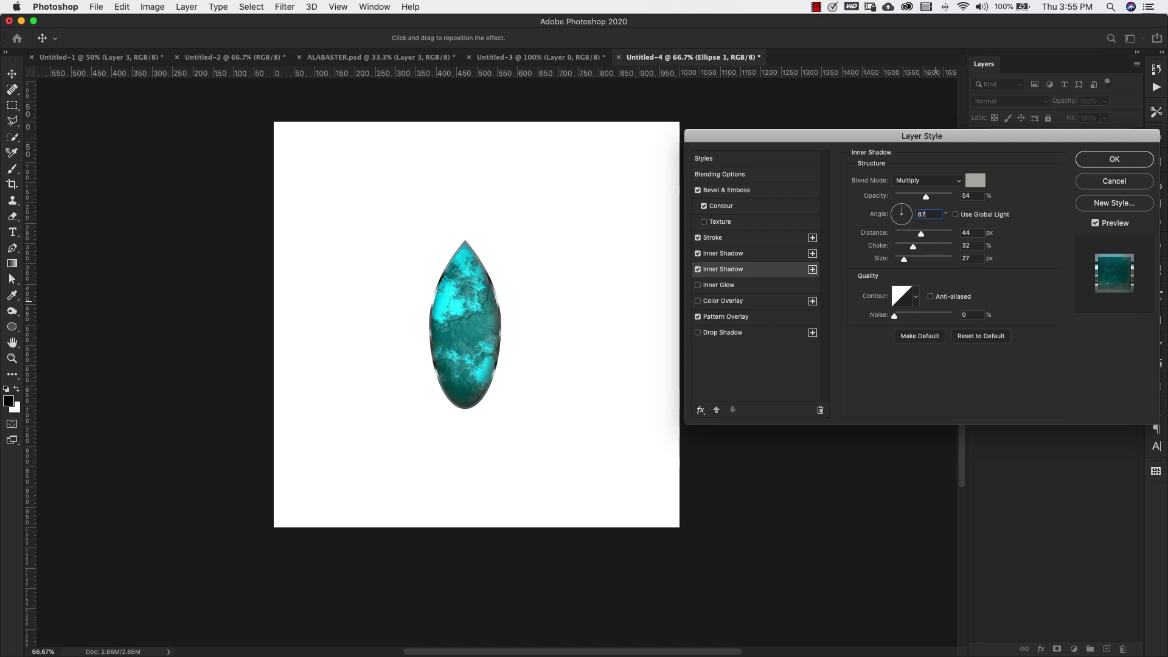
Step: Set the lower inner shadow's distance to 22 px, choke to 18% and size to 38 px
double_click(970, 233)
type("22")
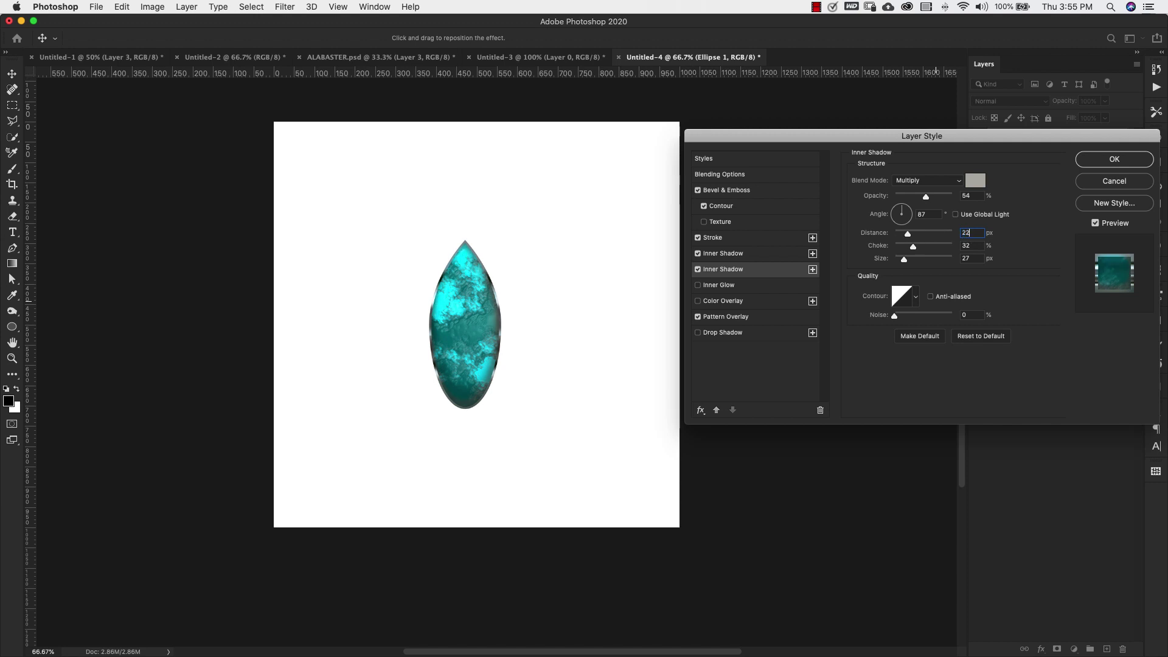
double_click(970, 245)
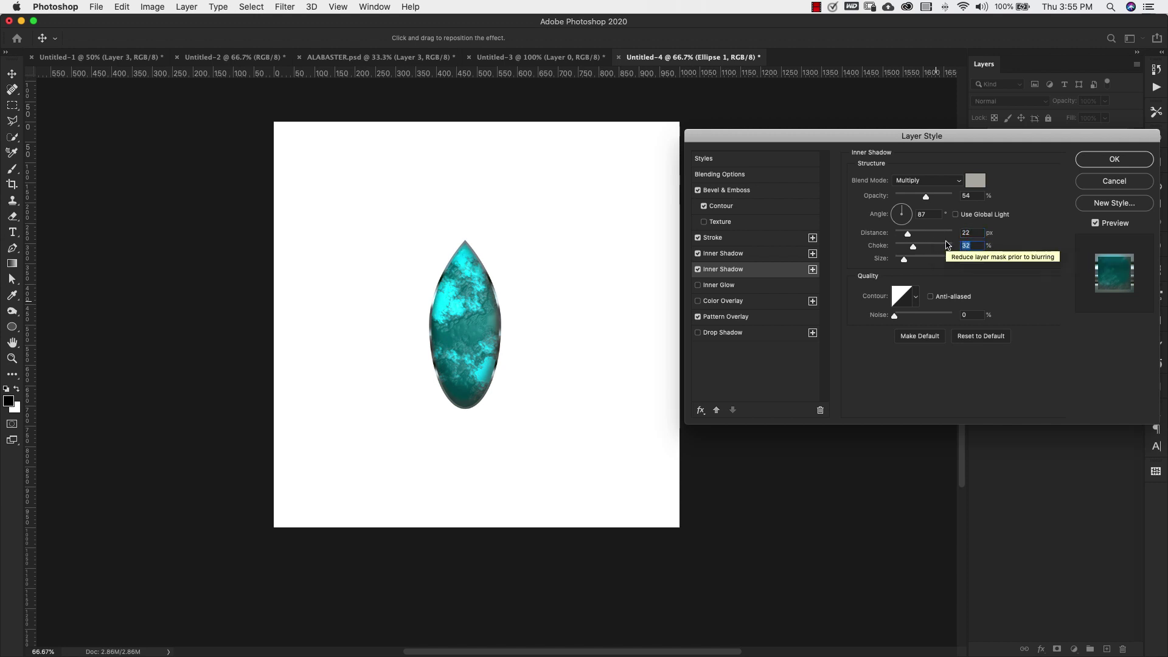
type("18")
key("Return")
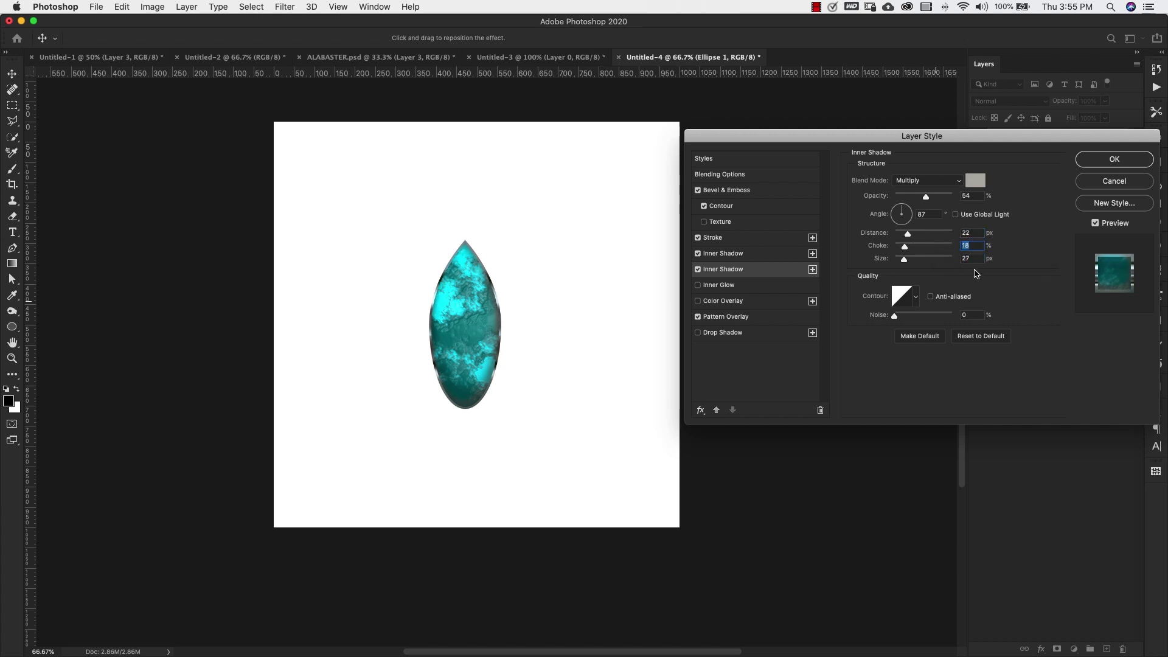
type("38")
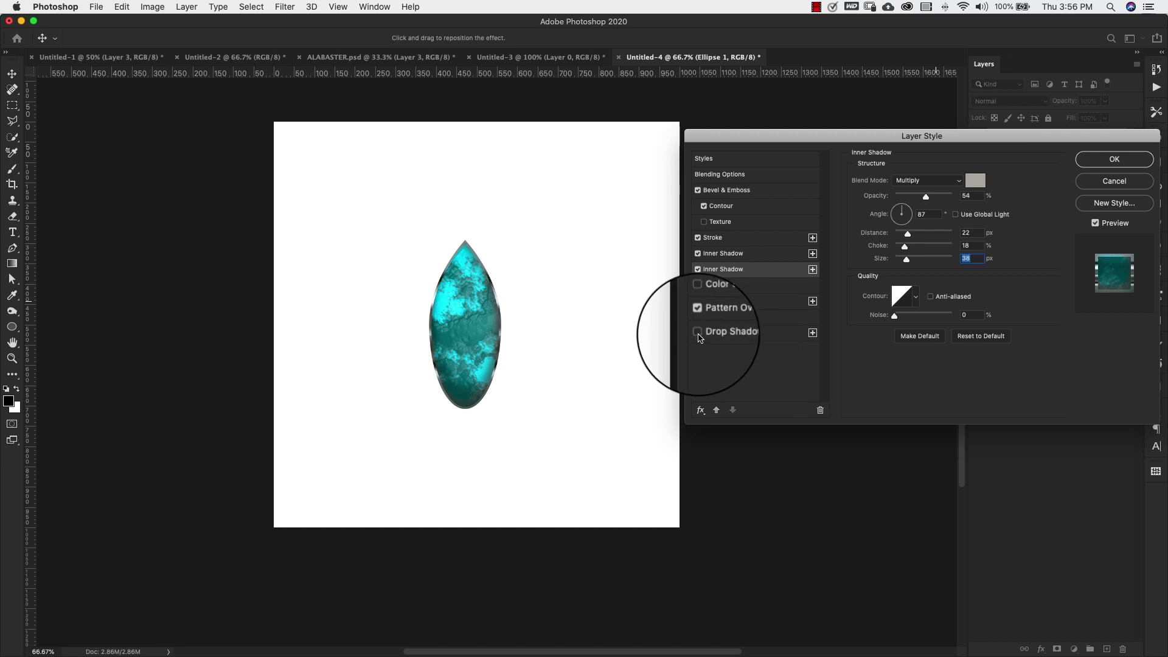
Step: Add a Drop Shadow effect in Multiply mode with the color #393939
left_click(725, 339)
left_click(725, 335)
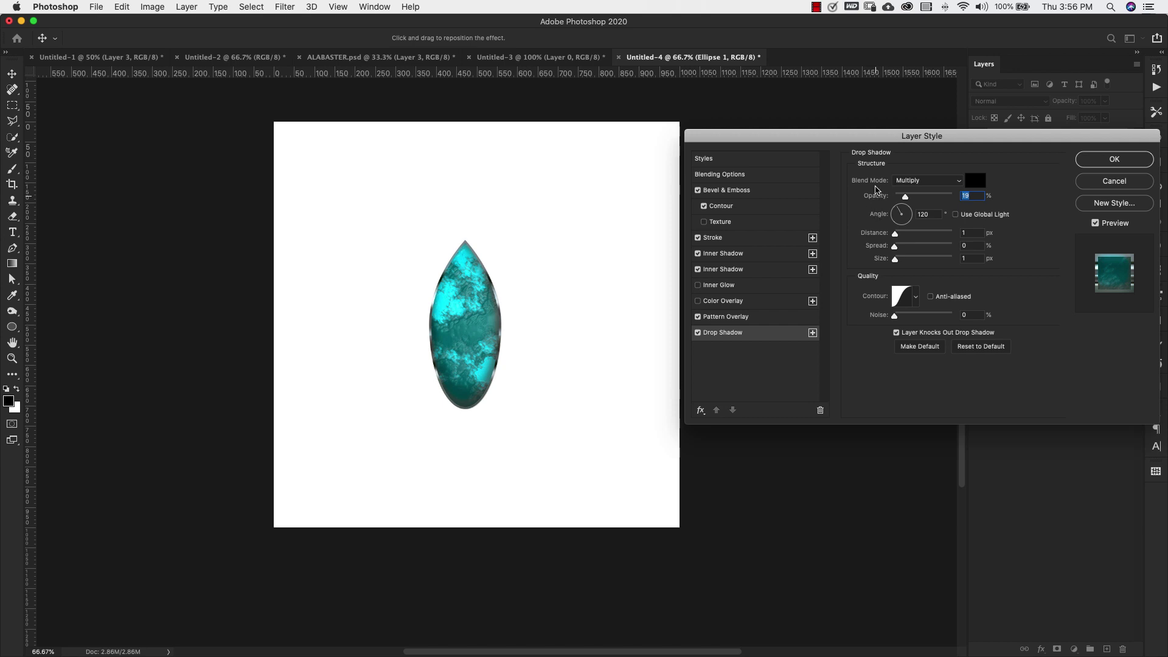
left_click(975, 181)
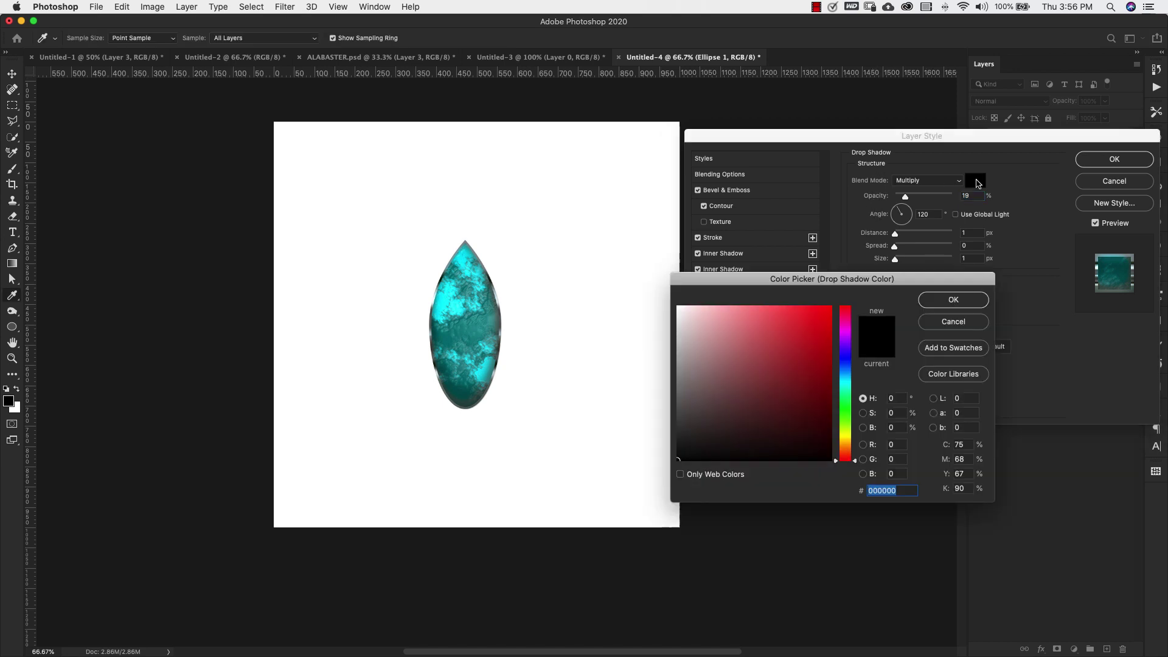
type("393939")
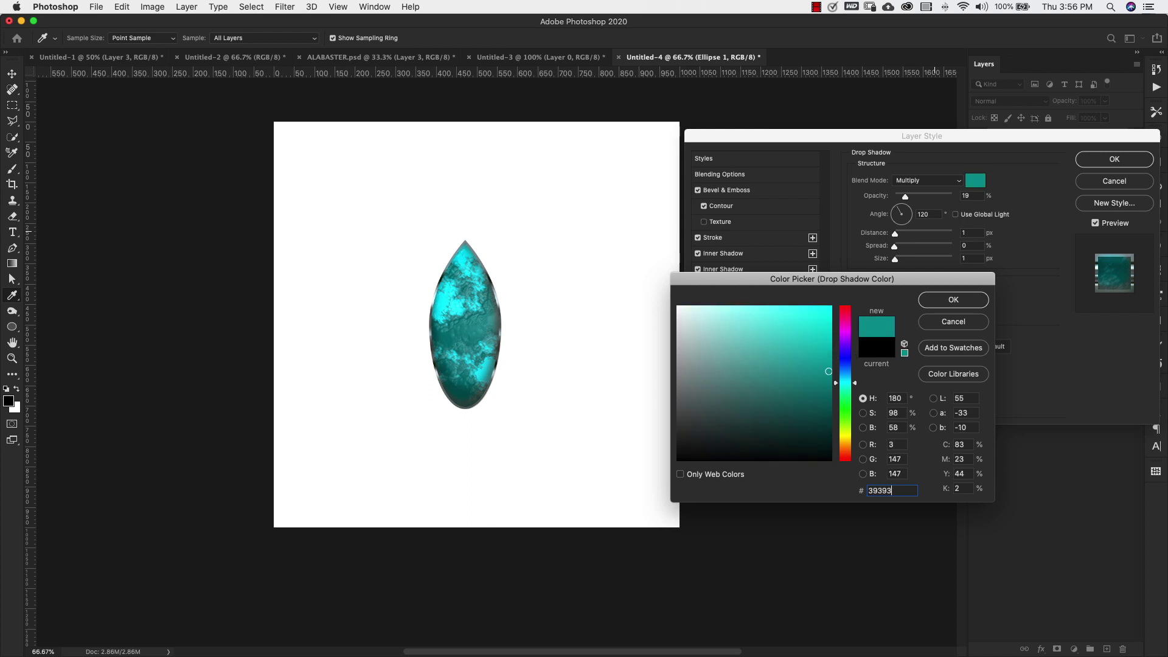
left_click(972, 301)
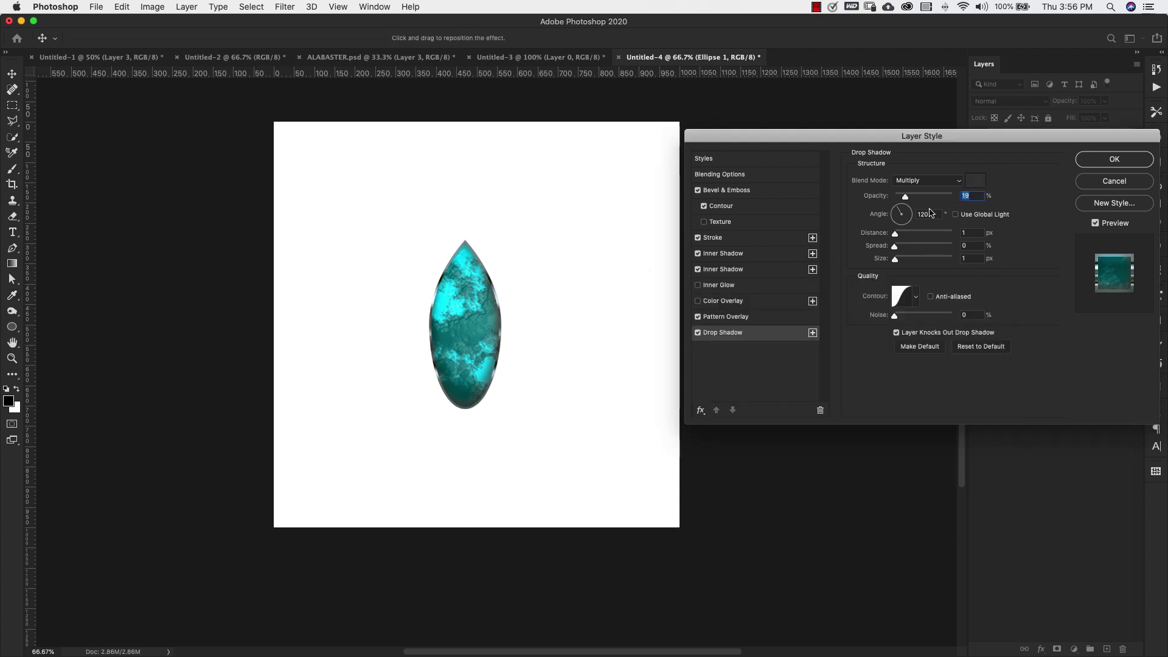
Step: Set the drop shadow to 42% opacity, 90° angle, 2 px distance and 8 px size with the Half Round contour
type("42")
key("Tab")
type("90")
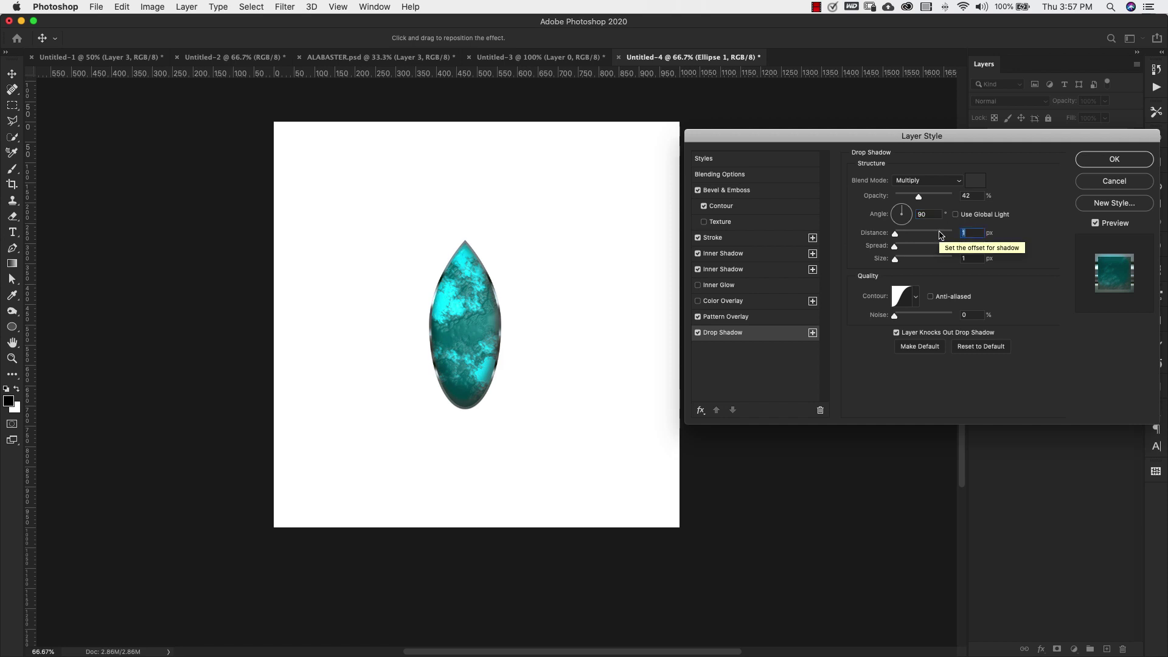
type("2")
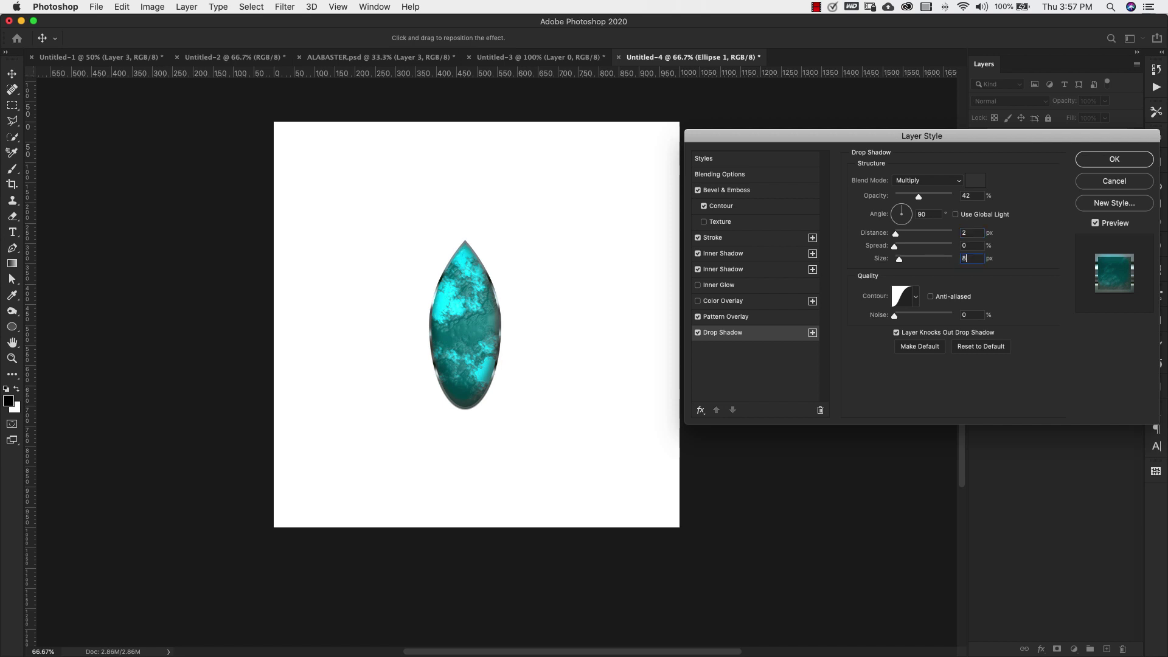
type("8")
left_click(915, 296)
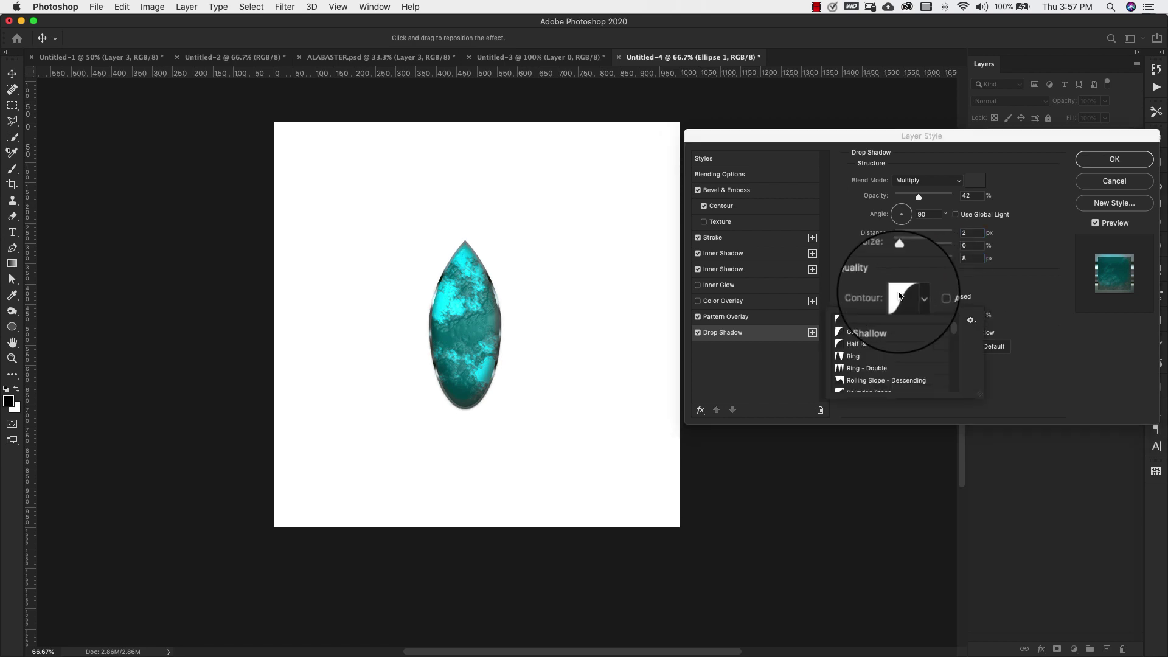
left_click(879, 343)
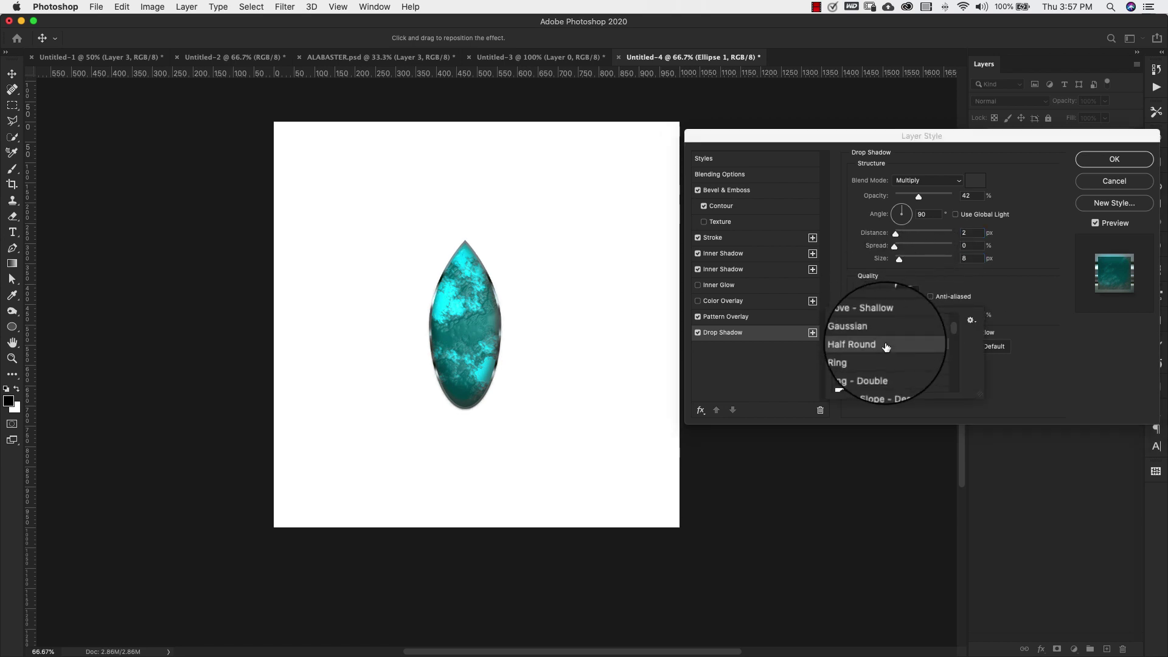
Step: Compare the stone with and without its Drop Shadow, keep the effect enabled and apply the layer style
left_click(1042, 338)
left_click(698, 333)
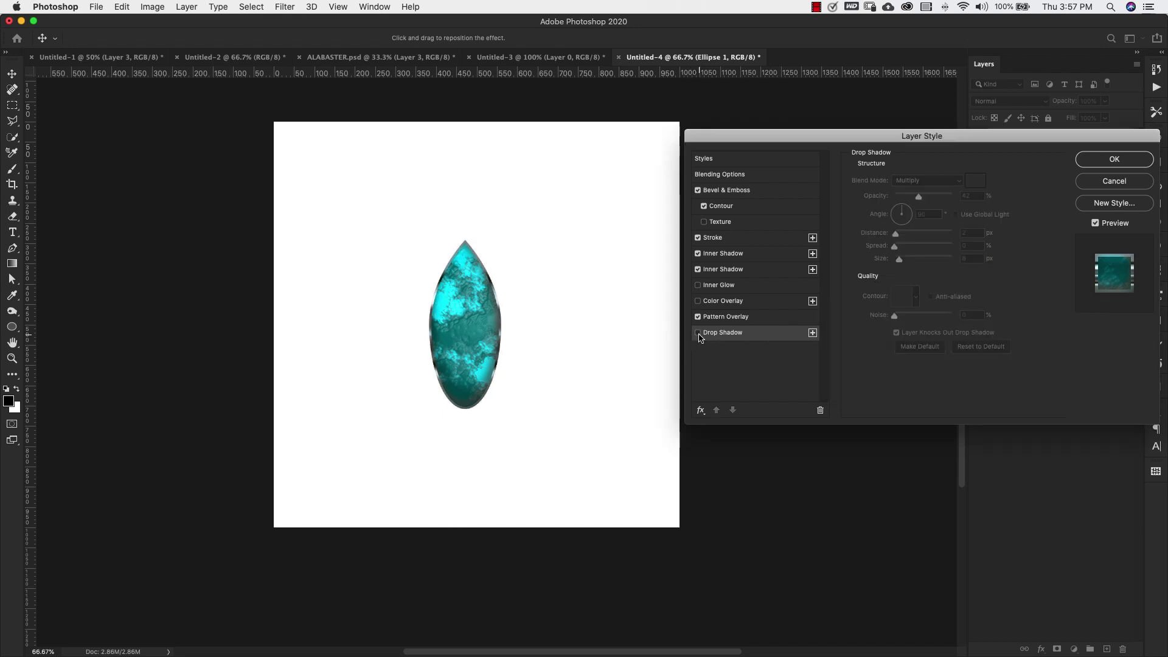
left_click(698, 332)
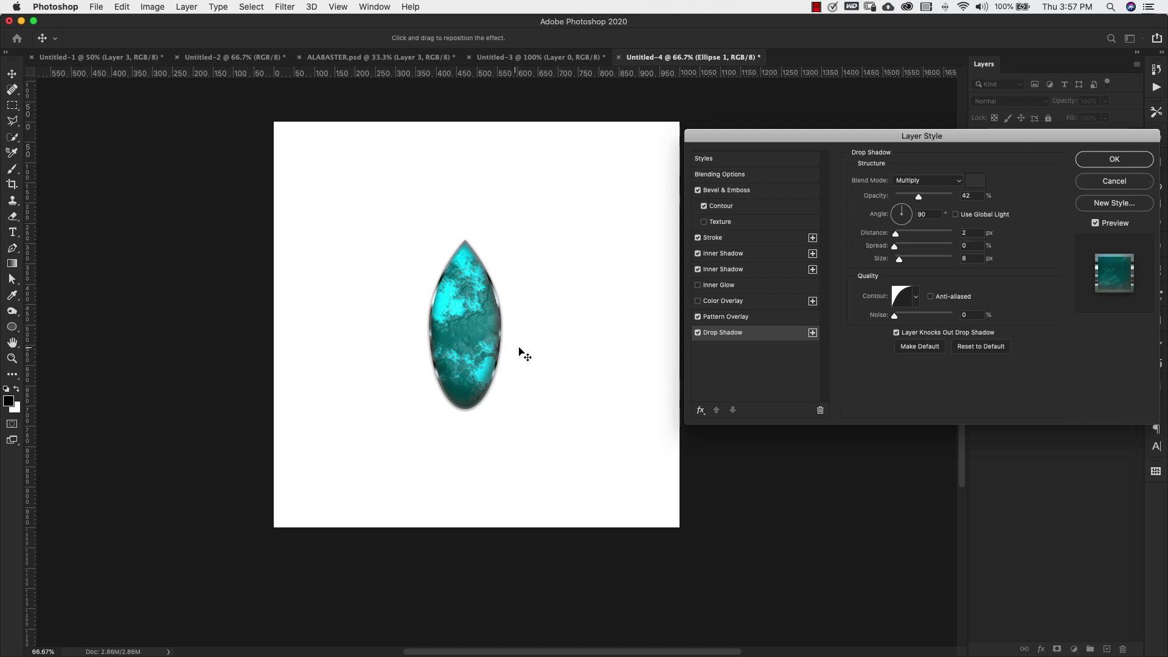
left_click(698, 333)
left_click(698, 333)
left_click(1096, 163)
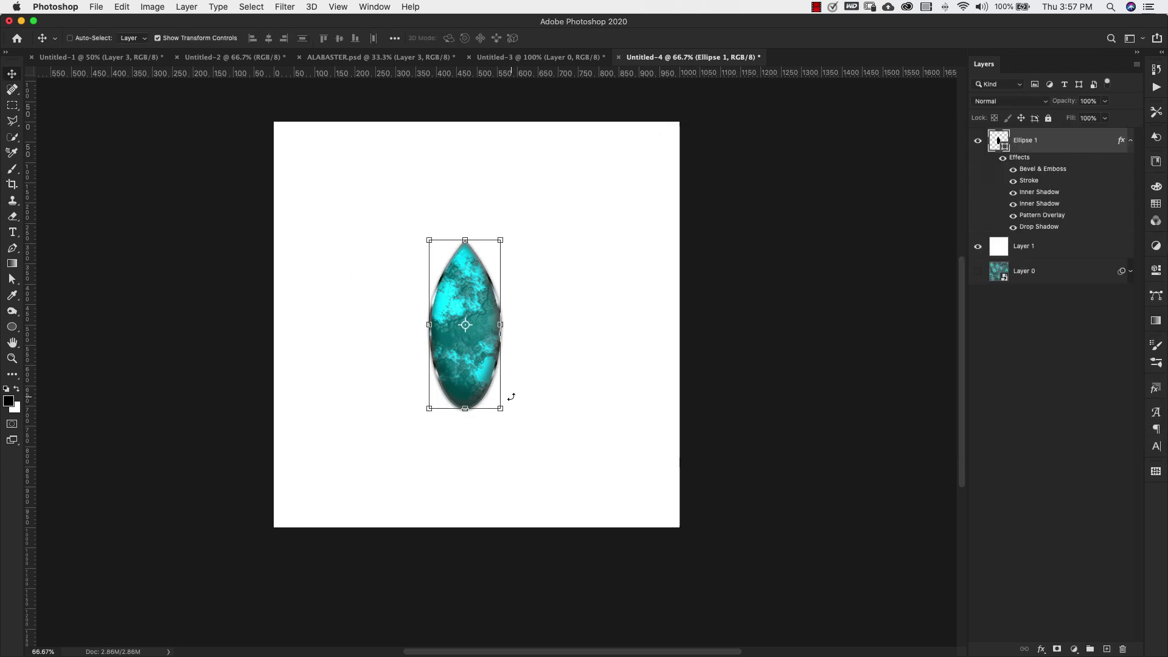
Step: Nudge the stone toward the canvas center, duplicate its layer beneath Ellipse 1 and hide the original
mouse_move(476, 375)
left_mouse_down()
mouse_move(524, 366)
mouse_move(503, 396)
mouse_move(496, 384)
left_mouse_up()
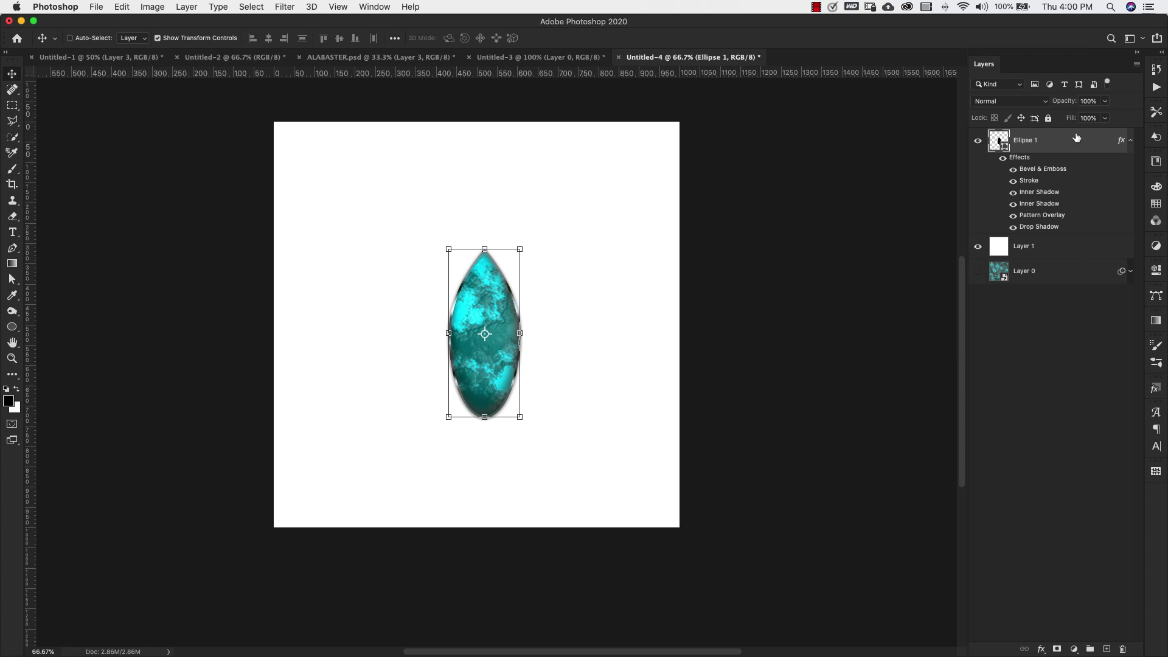
left_click_drag(1071, 139, 1065, 202)
left_click(1130, 140)
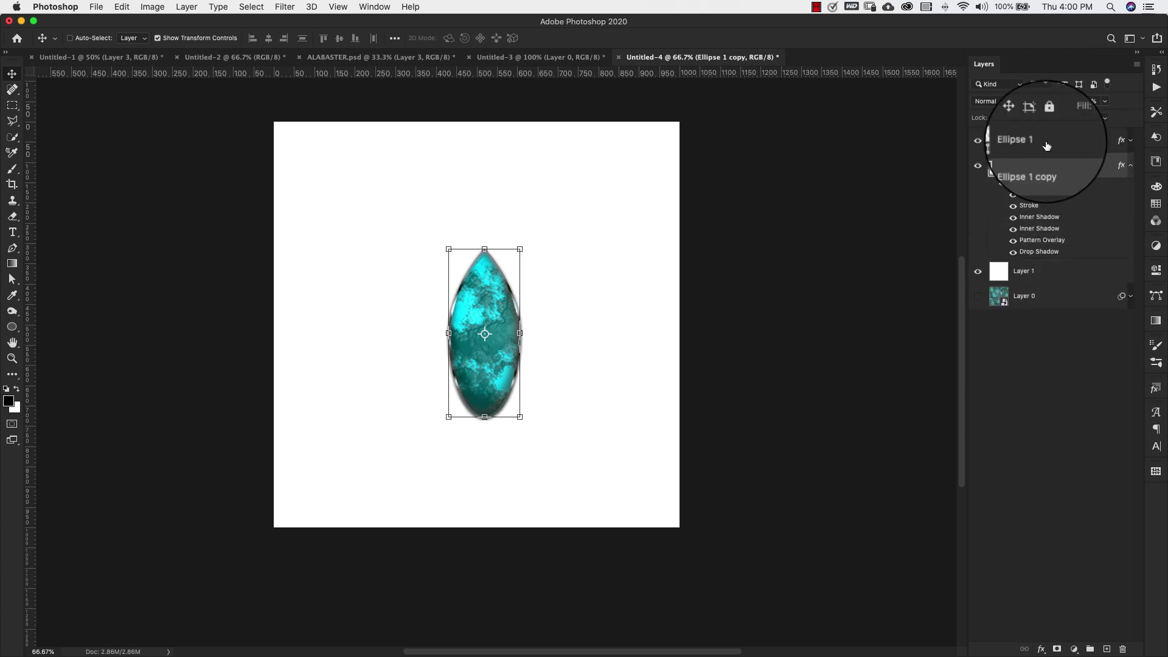
left_click(977, 140)
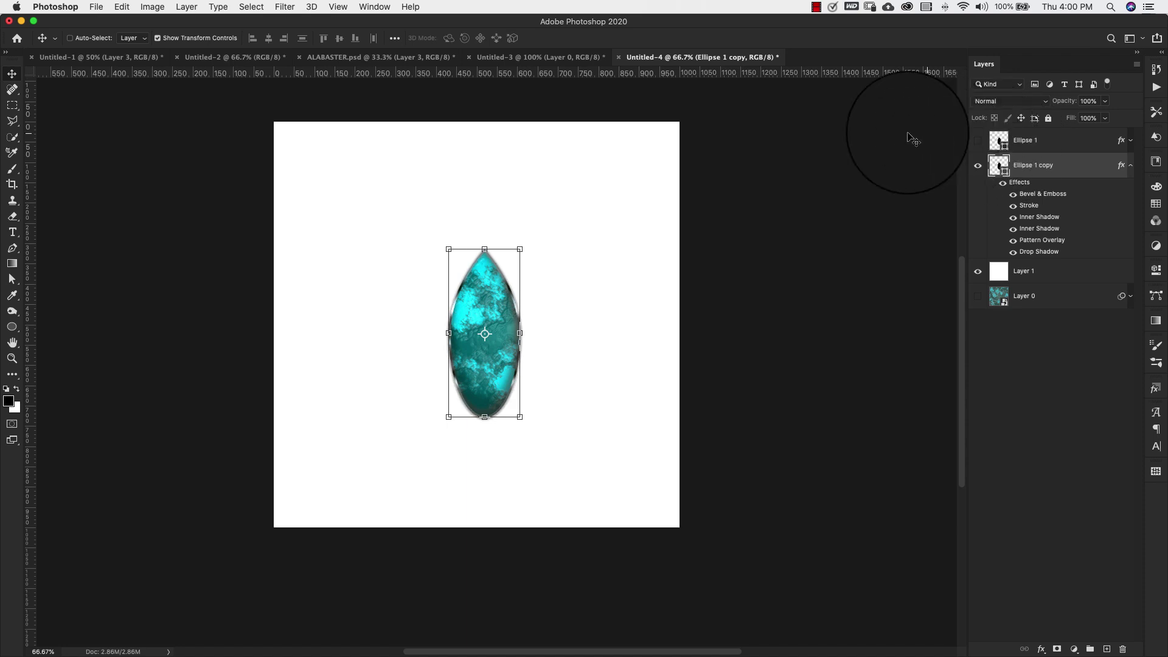
Step: Change the Bevel & Emboss highlight color of Ellipse 1 copy to a saturated turquoise green
double_click(1019, 186)
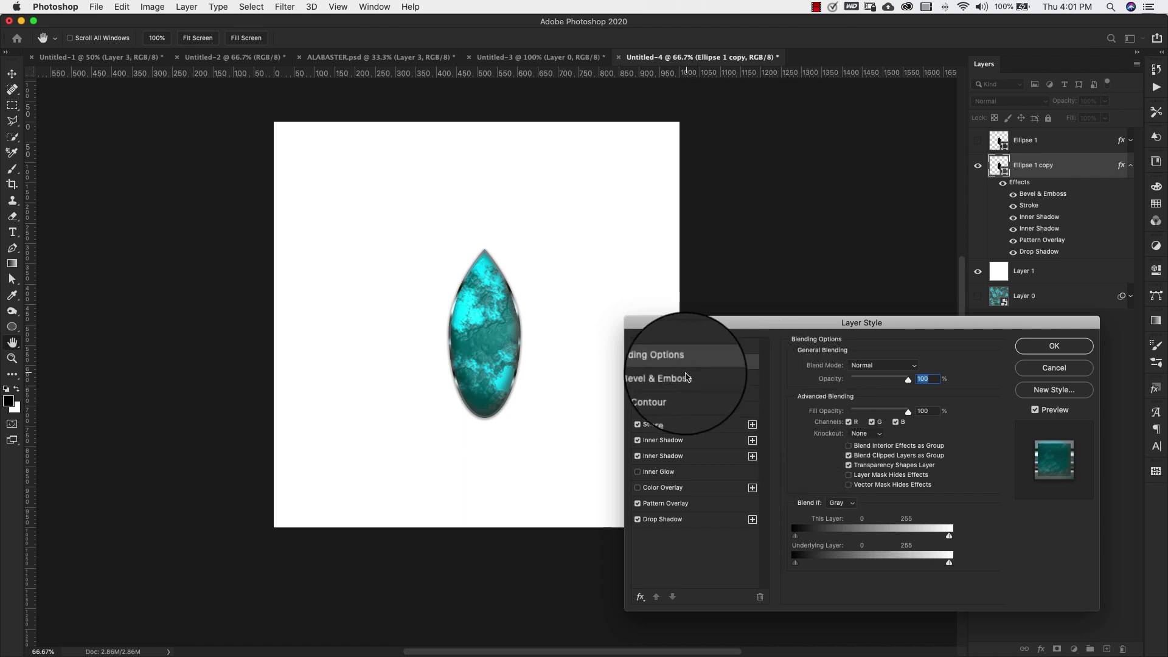
left_click(663, 377)
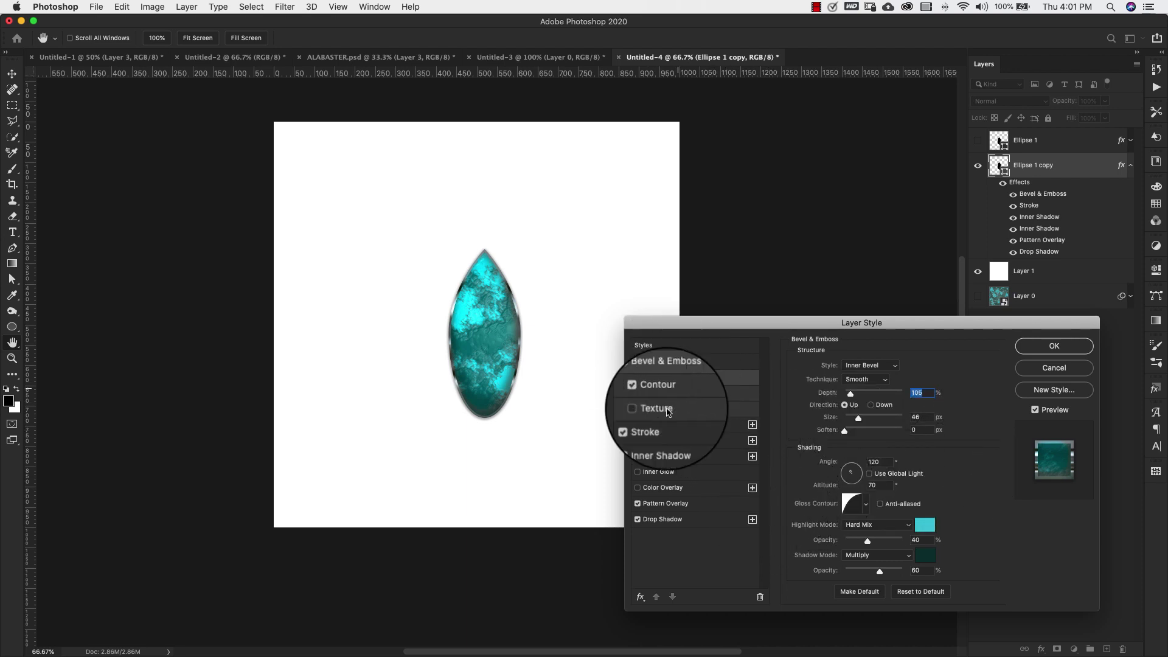
left_click(930, 527)
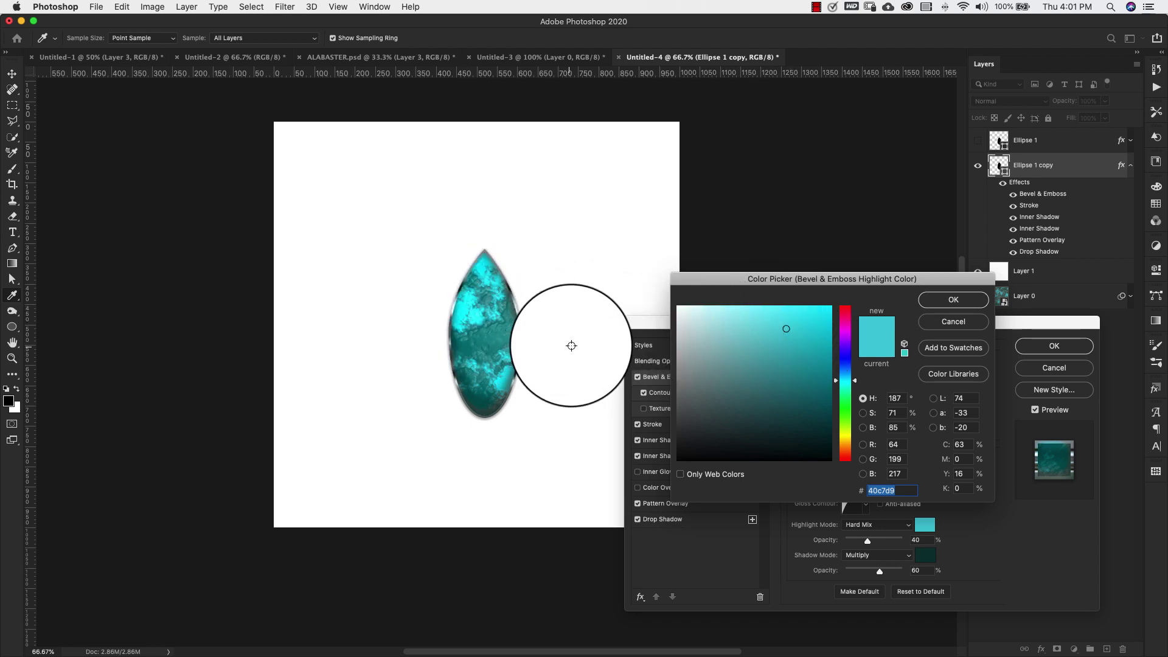
left_click(843, 387)
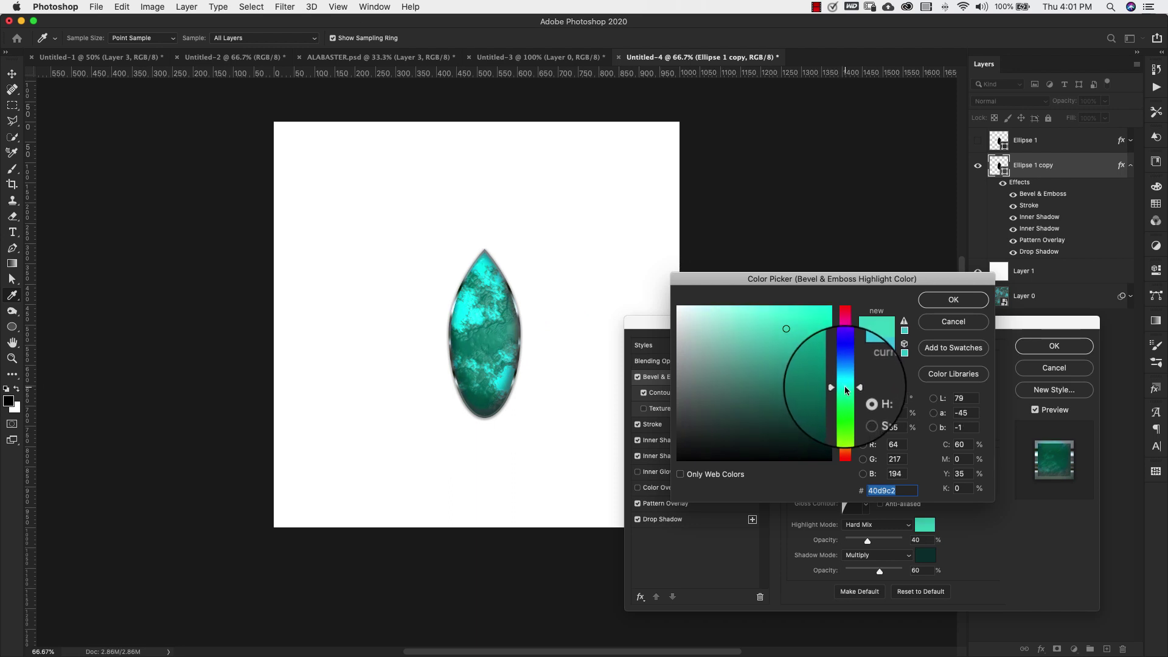
mouse_move(801, 352)
left_mouse_down()
mouse_move(808, 323)
mouse_move(783, 367)
mouse_move(823, 341)
left_mouse_up()
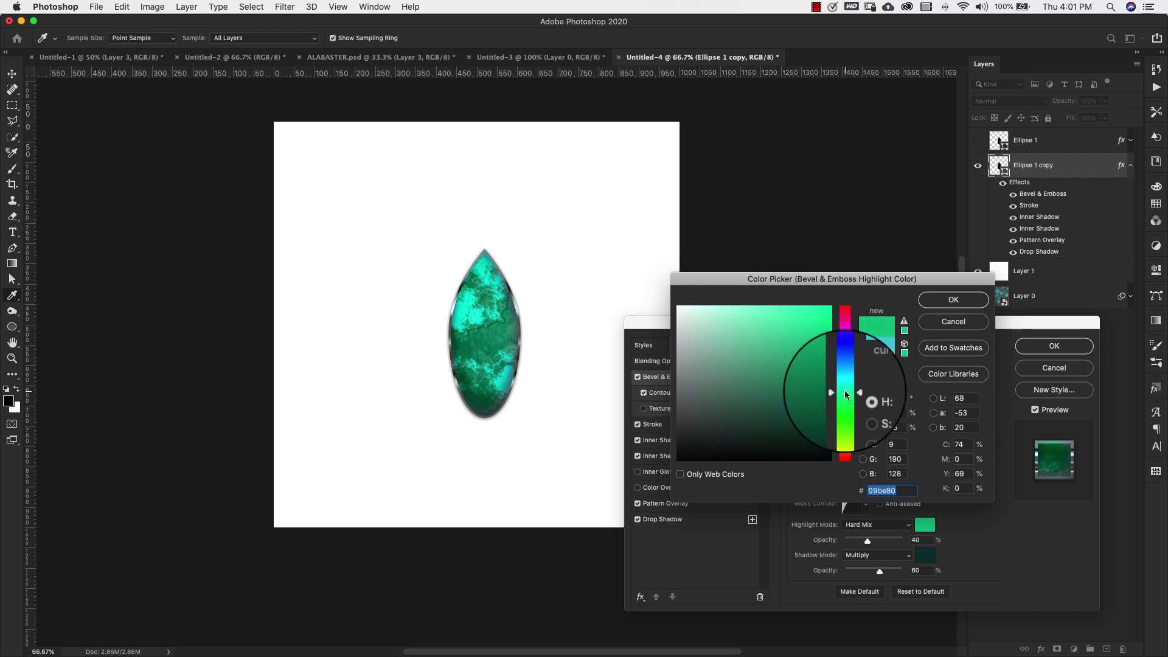
left_click(953, 299)
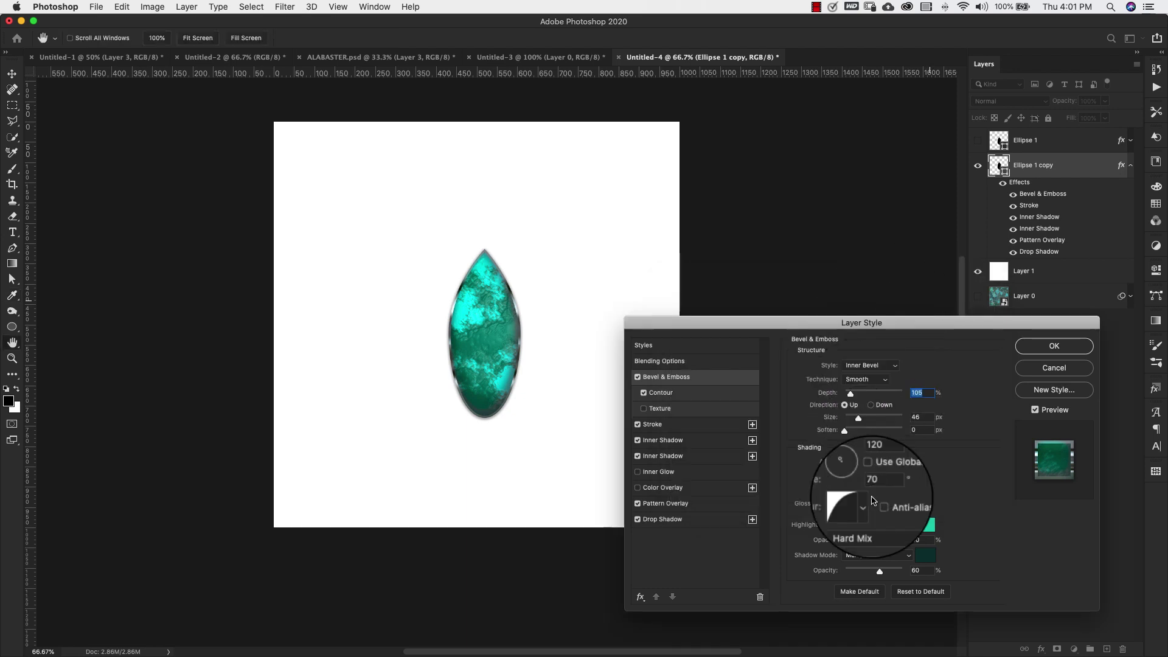
Step: Change the copy's Bevel & Emboss shadow color to a dark golden brown and apply the layer style
left_click(925, 555)
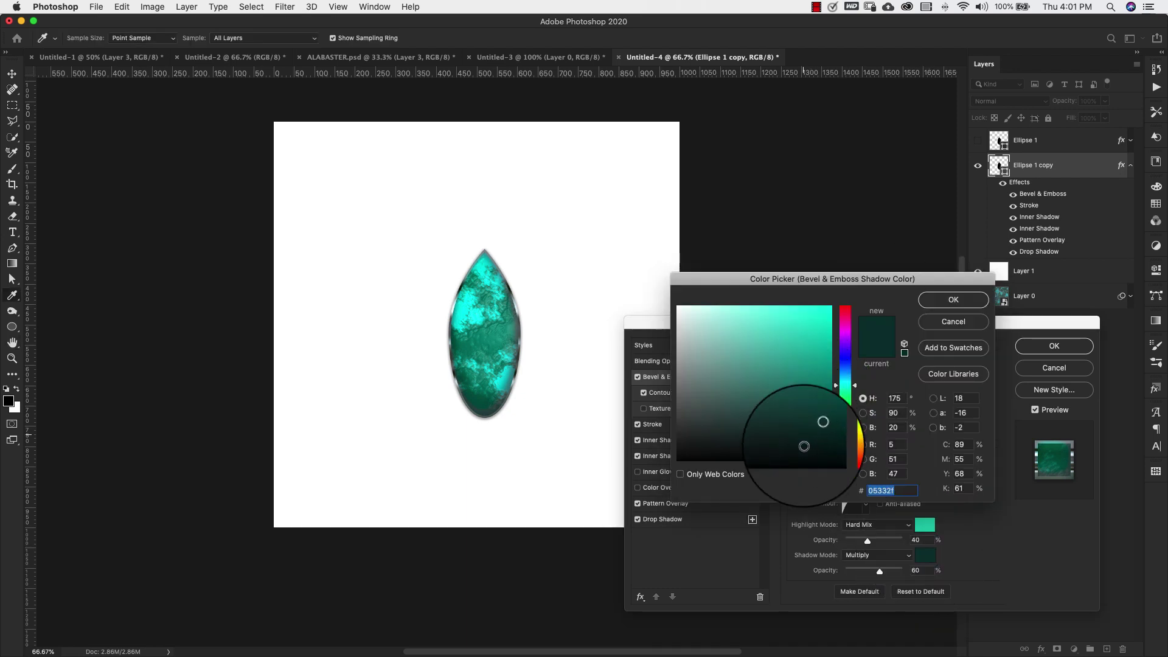
left_click(819, 437)
key("Return")
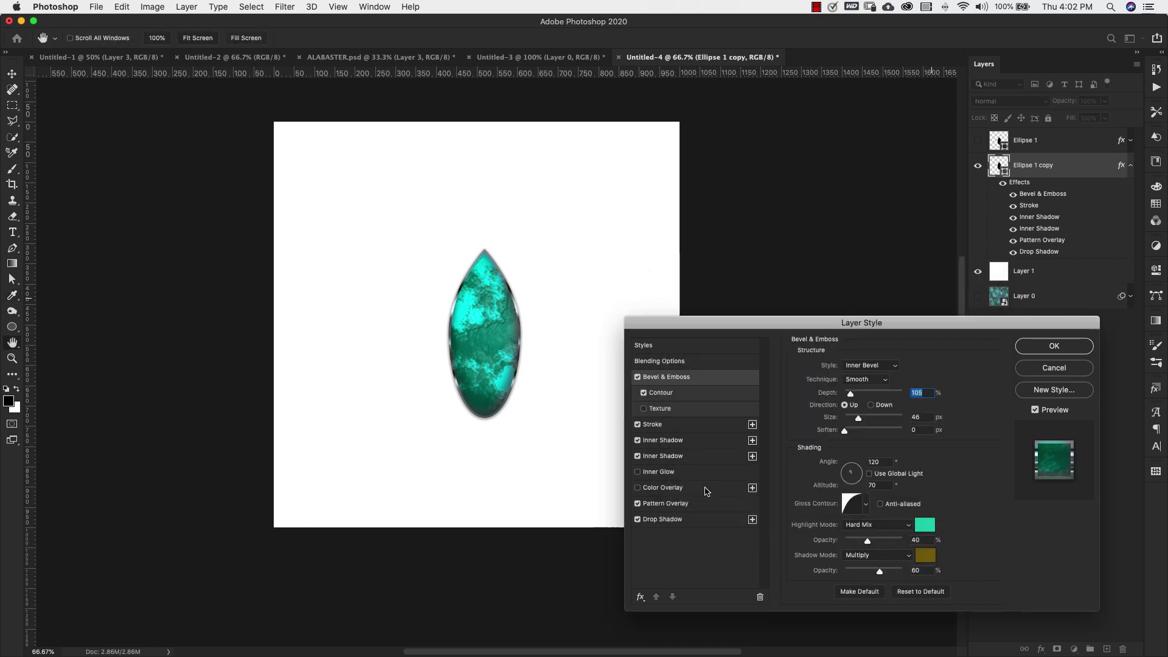
left_click(1079, 346)
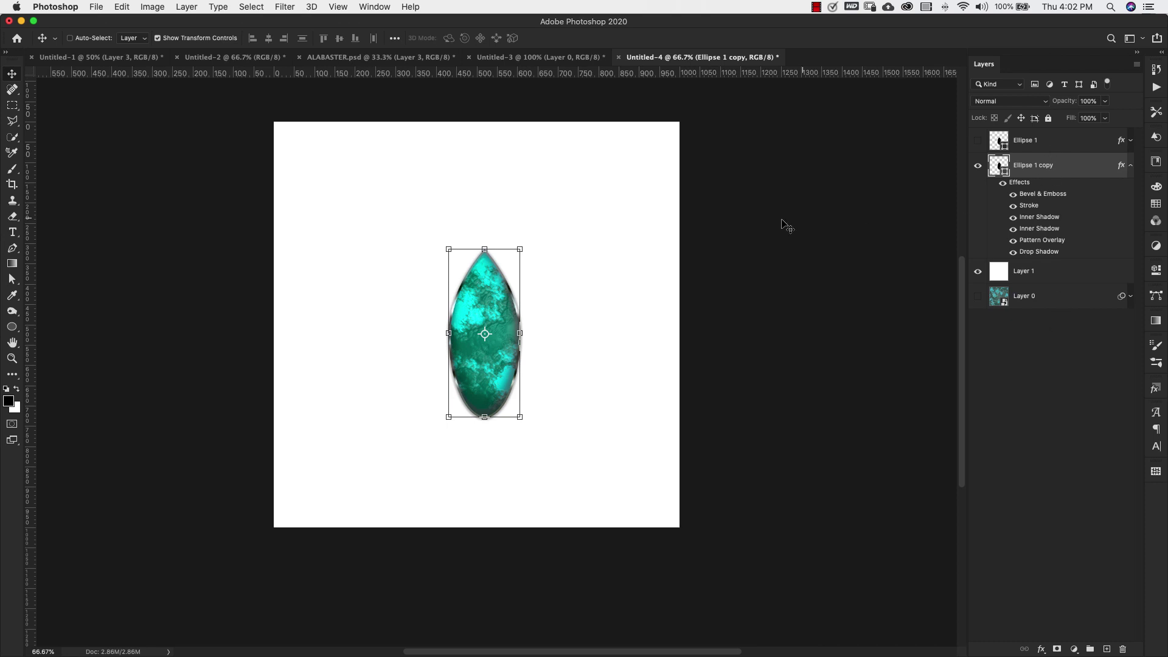
Step: Move the green stone copy horizontally to the left of the original stone and show Ellipse 1 again
left_click_drag(484, 302, 381, 303)
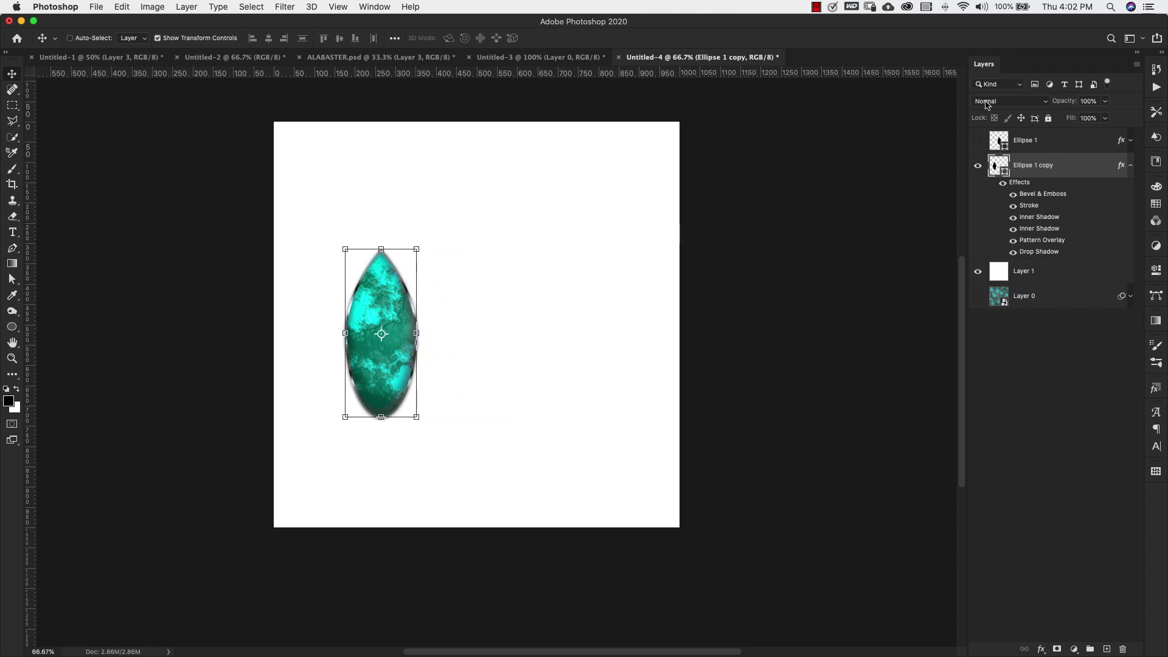
left_click(977, 142)
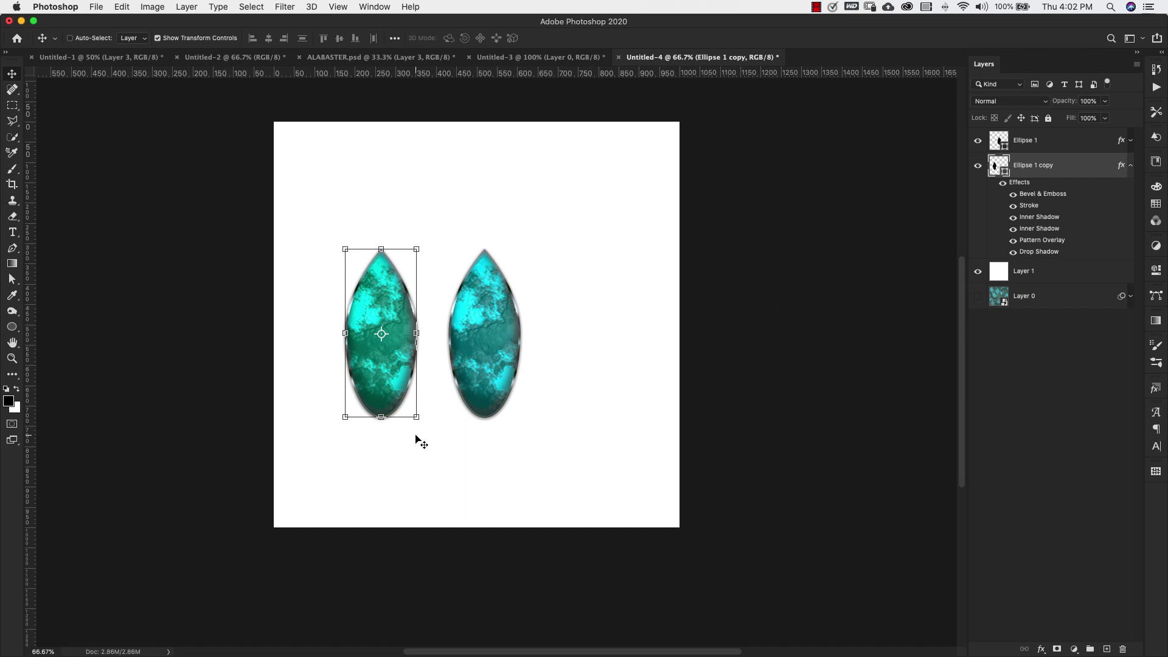
Step: Change the stroke gradient of Ellipse 1 copy to the Reflective Gold preset
double_click(1012, 177)
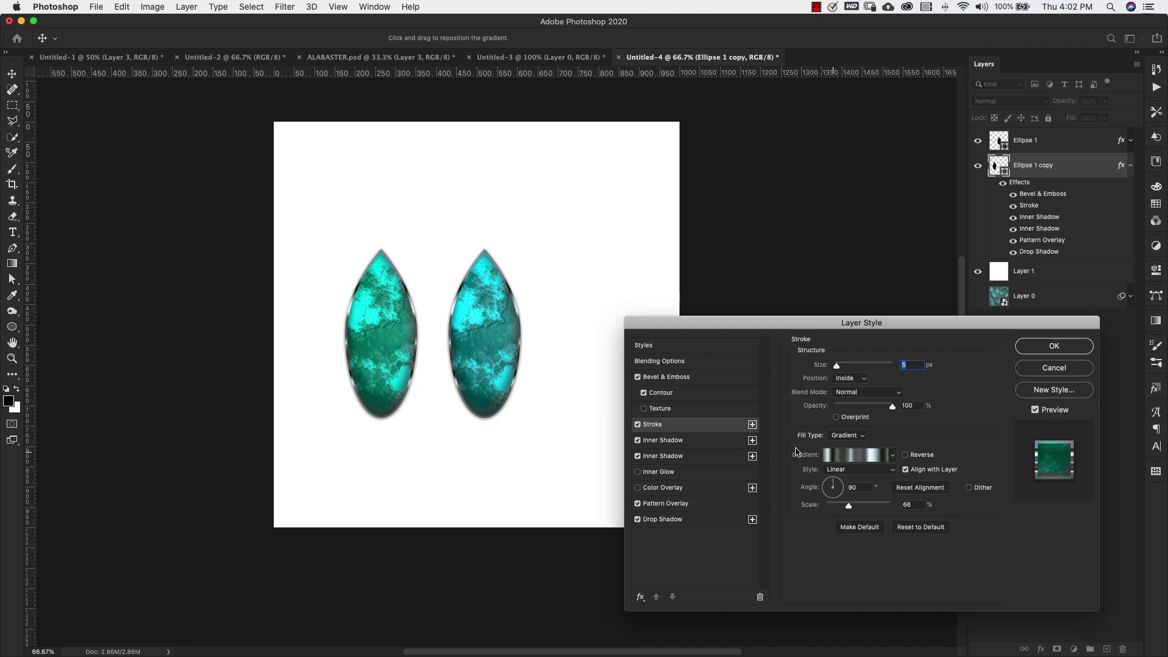
left_click(869, 459)
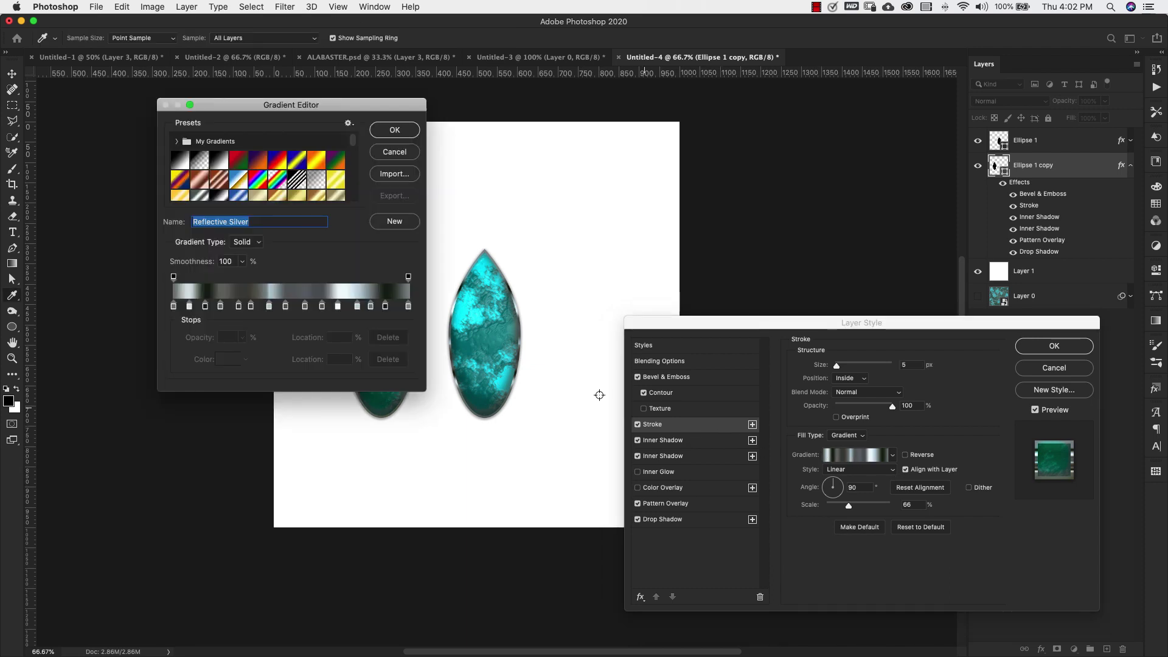
scroll(289, 198, "down", 15)
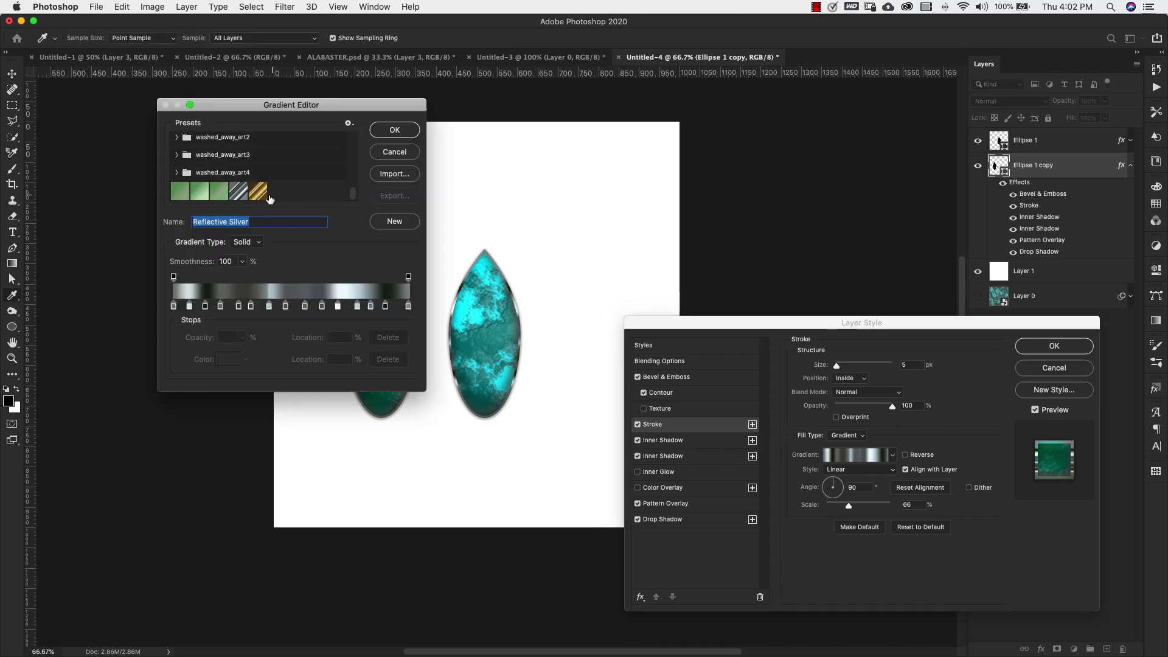
left_click(265, 196)
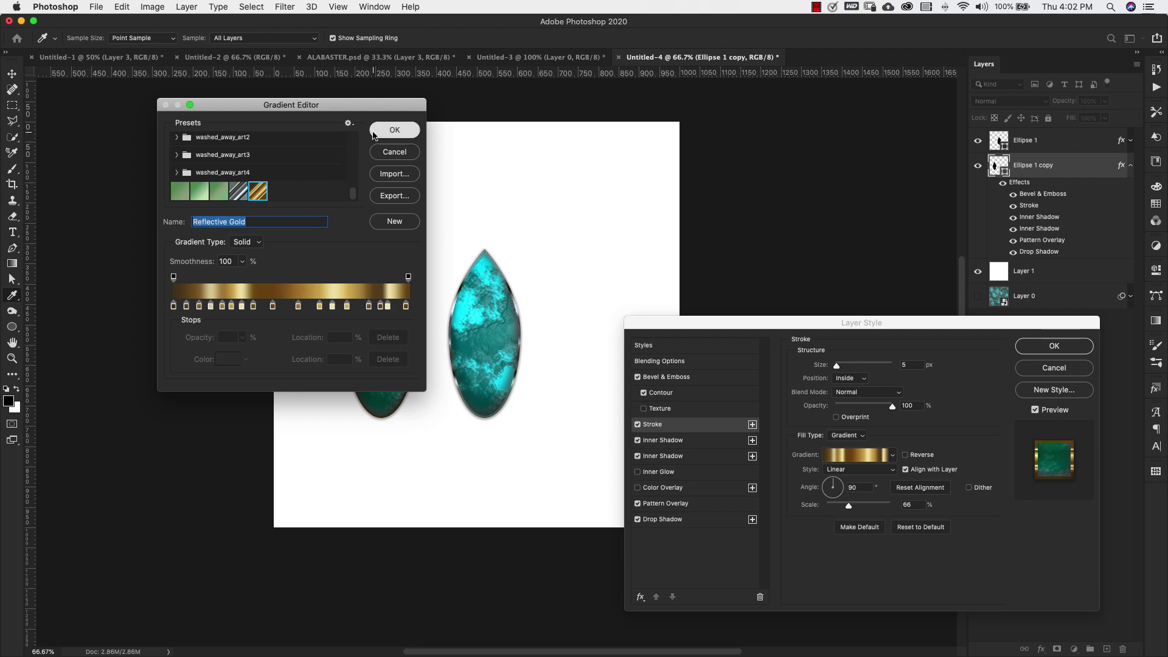
left_click(394, 130)
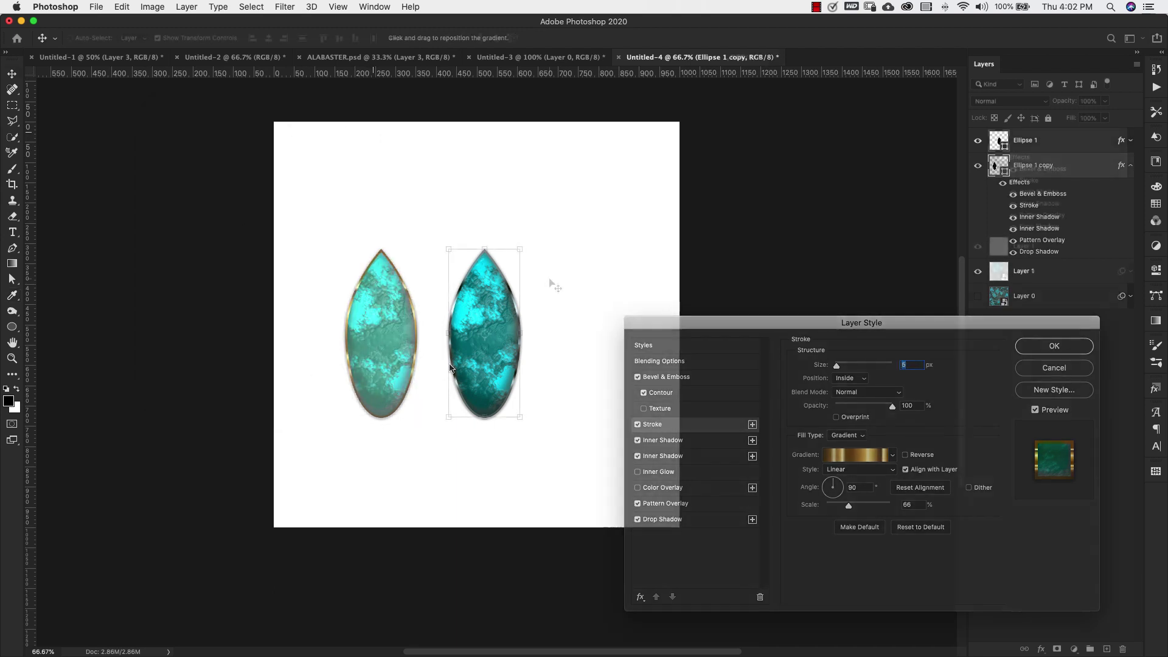